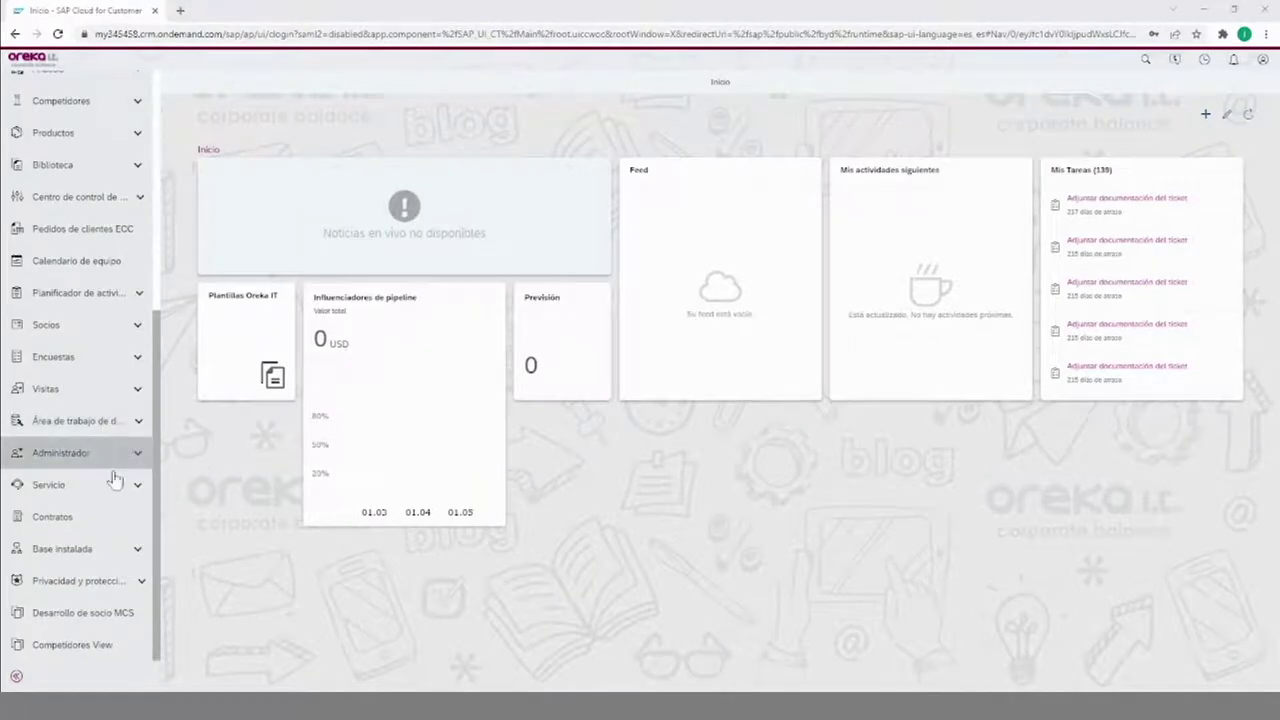
Open the maintenance plan runs configuration from the administrator's Servicio y social settings.
{"action": "left_click", "coordinate": [131, 455]}
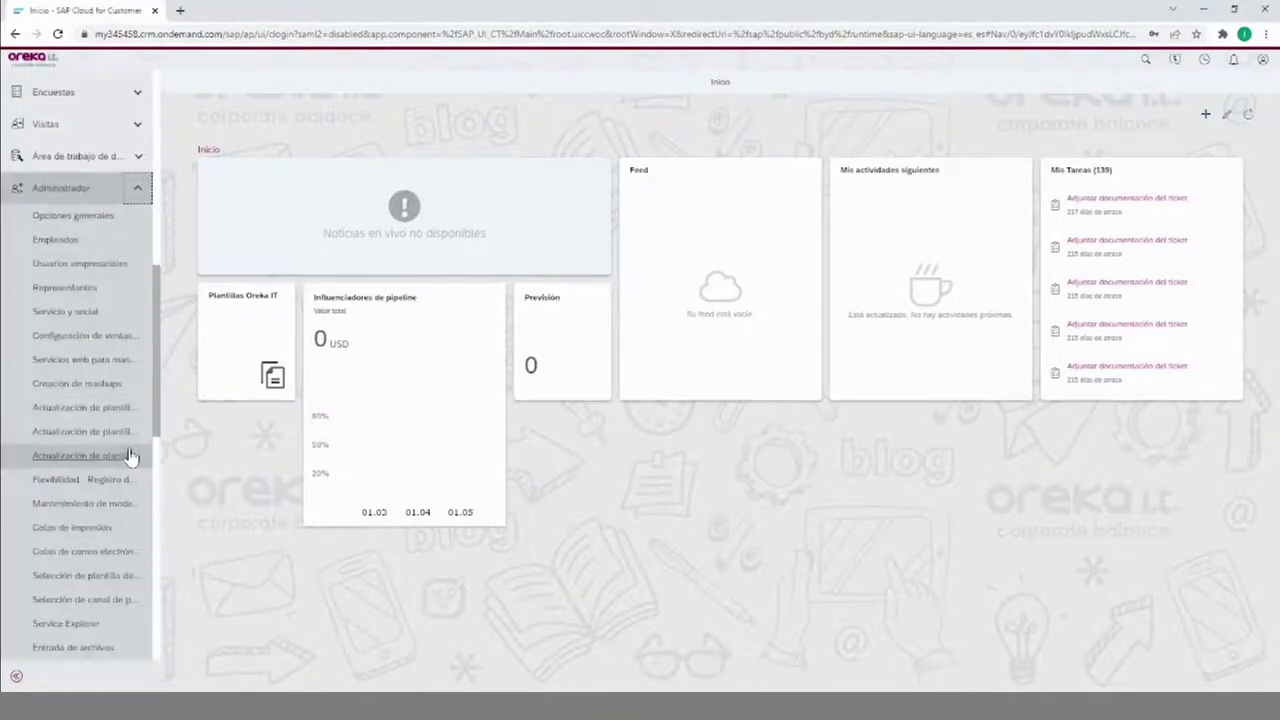
{"action": "scroll", "coordinate": [100, 340], "scroll_direction": "down", "scroll_amount": 2}
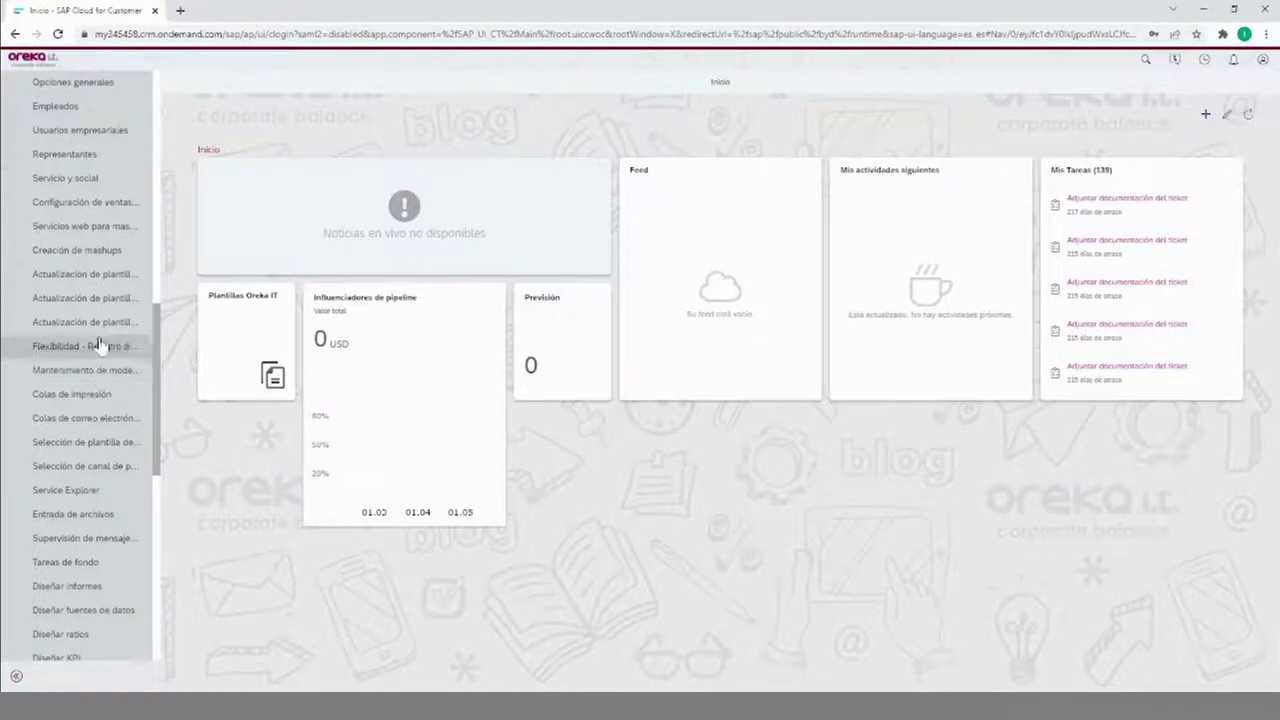
{"action": "left_click", "coordinate": [98, 188]}
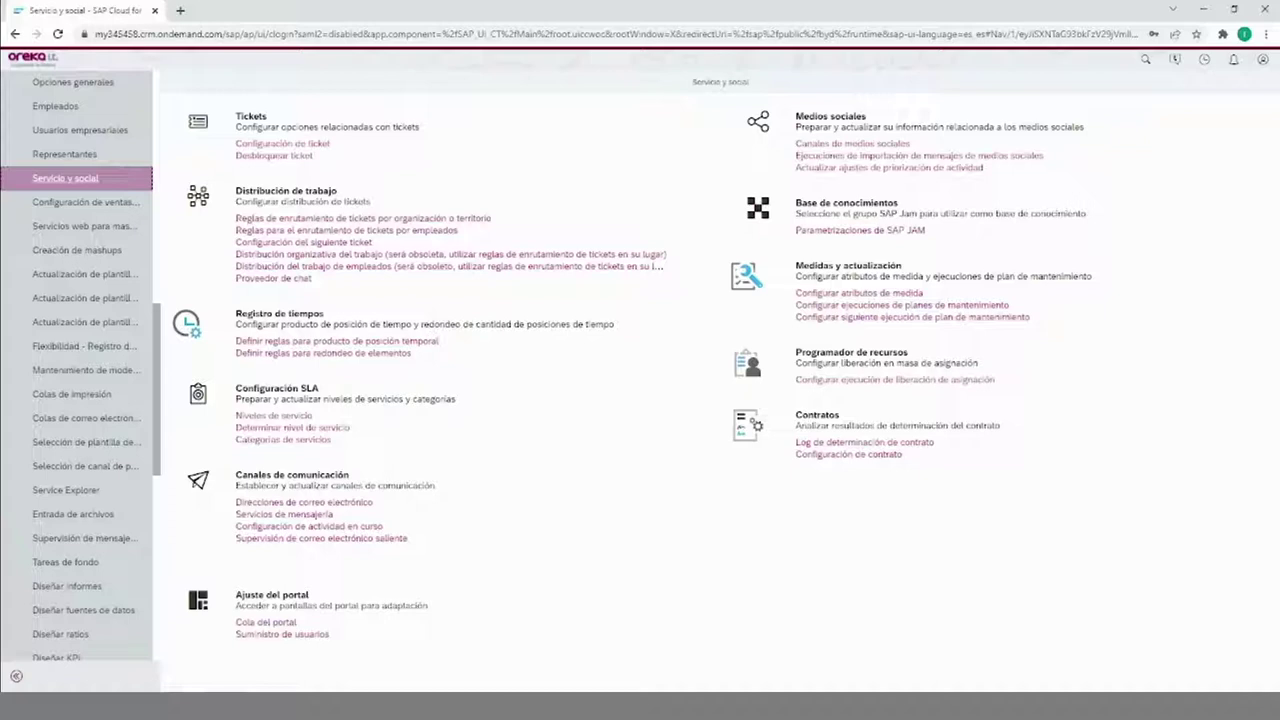
{"action": "left_click", "coordinate": [897, 306]}
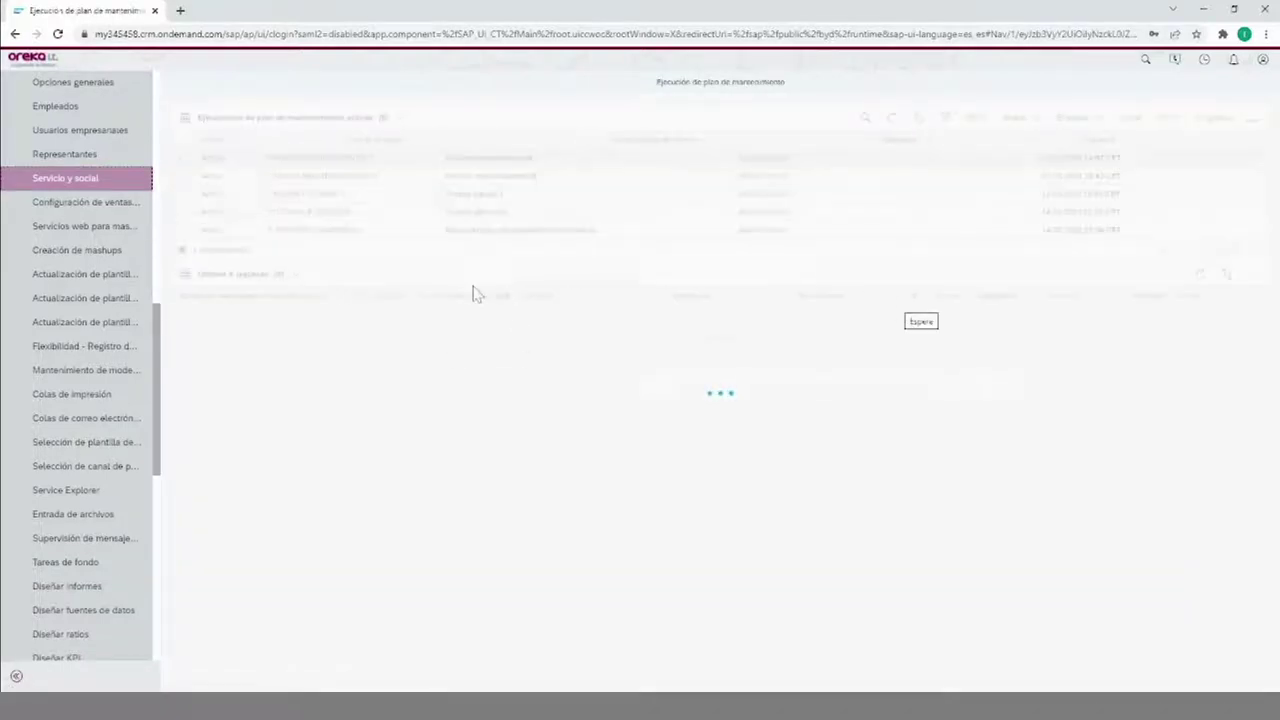
{"action": "left_click", "coordinate": [181, 159]}
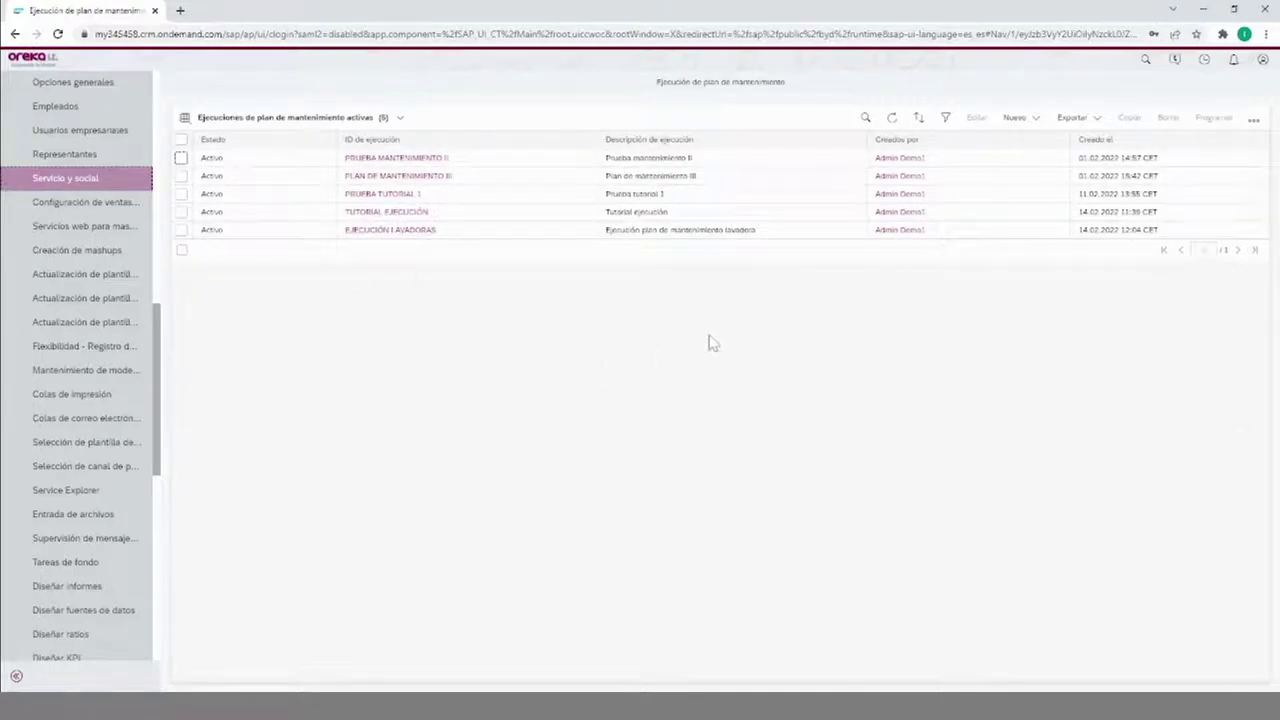
Create a new mass data run template with ID "Lavadoras ejecución" and description "Lavadoras ejecución MDRO".
{"action": "left_click", "coordinate": [1037, 122]}
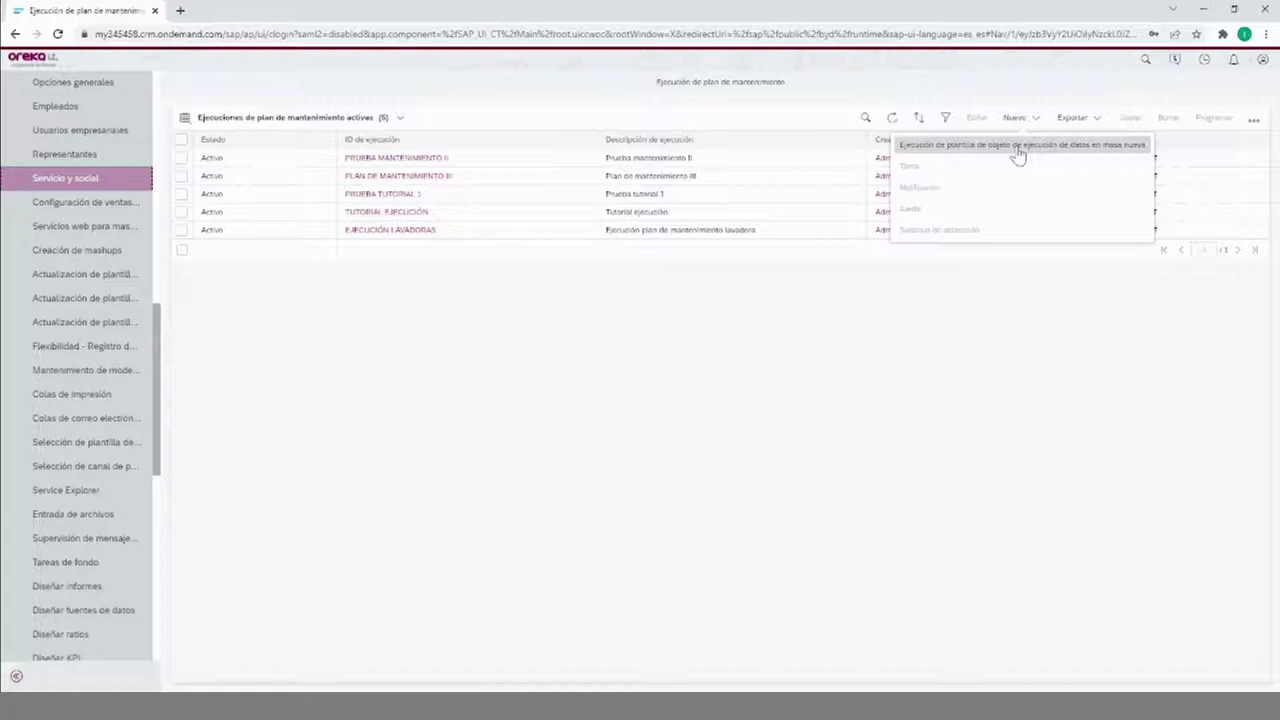
{"action": "left_click", "coordinate": [1018, 155]}
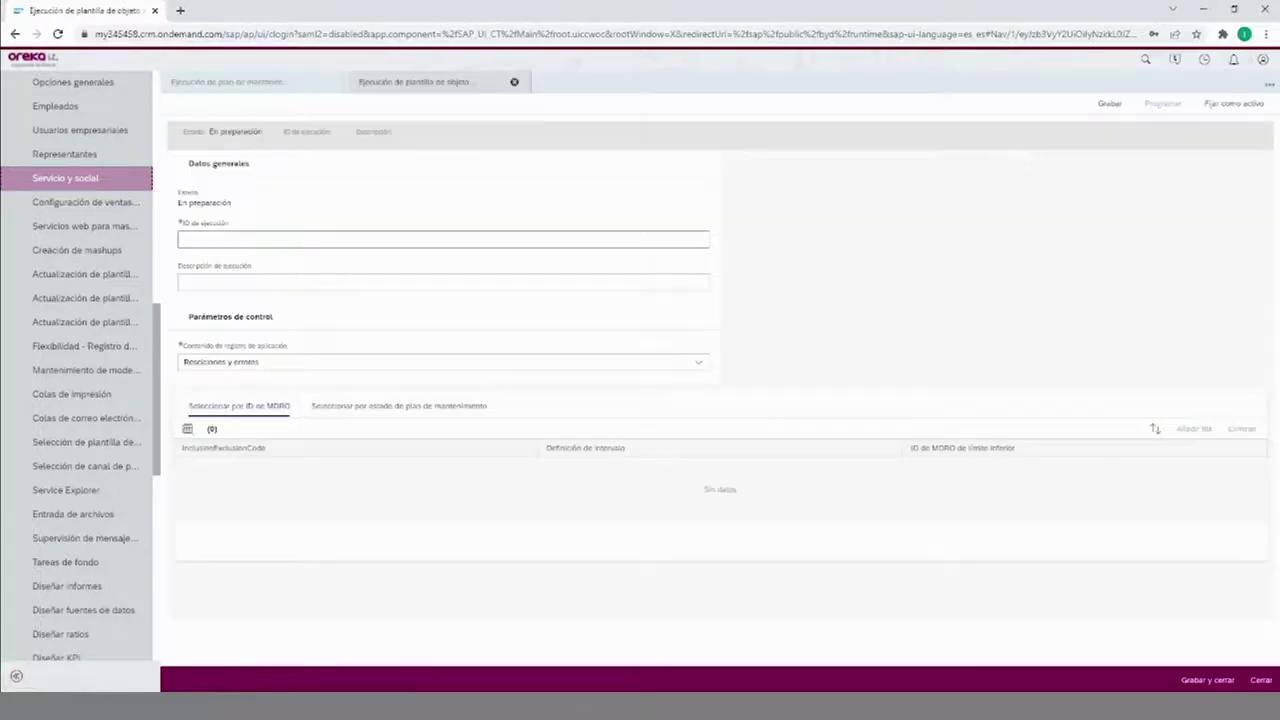
{"action": "left_click", "coordinate": [414, 240]}
{"action": "type", "text": "Levaduras ejecución"}
{"action": "left_click", "coordinate": [400, 282]}
{"action": "type", "text": "Levadura"}
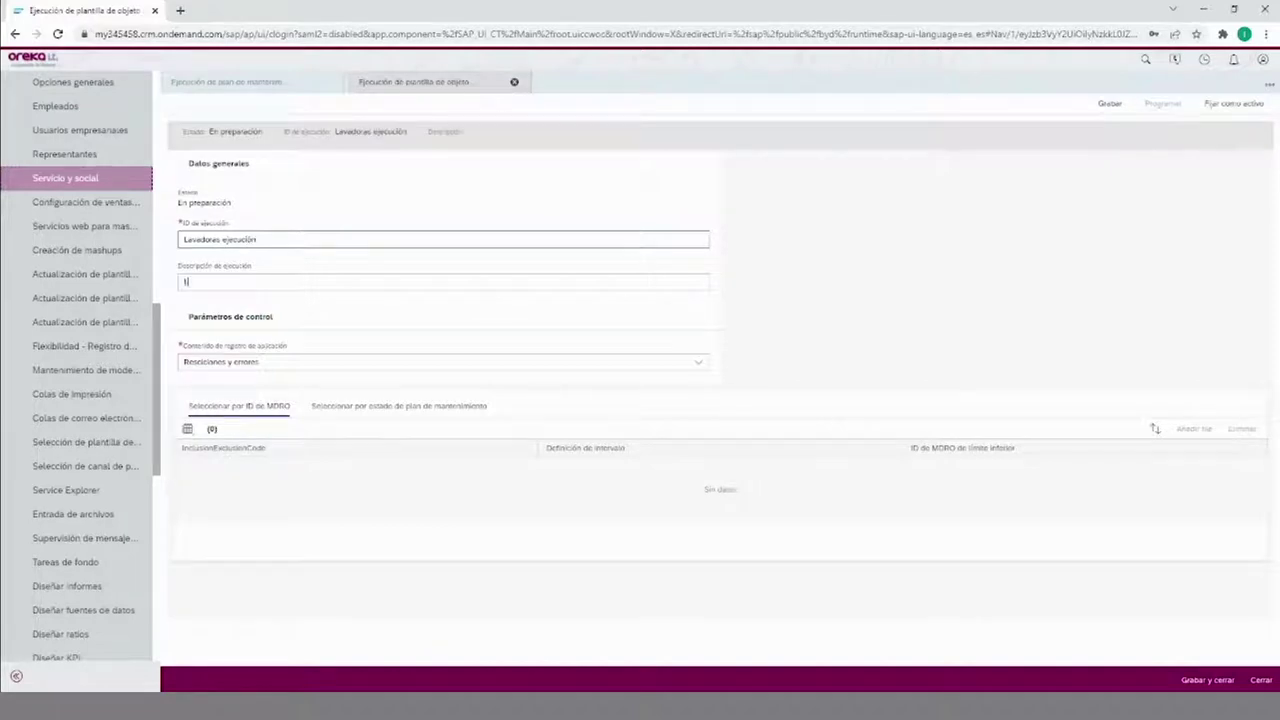
{"action": "type", "text": "s ejecución MDRO"}
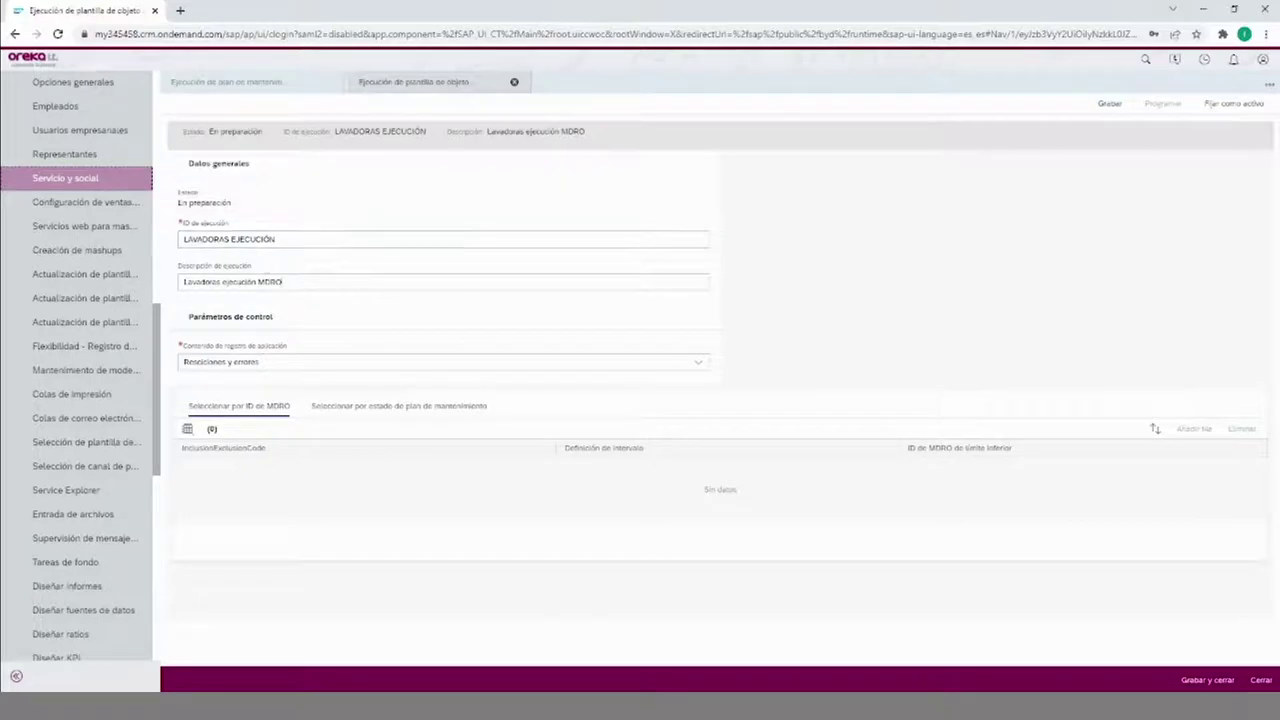
Save the new maintenance plan run, set it as active and save it again.
{"action": "left_click", "coordinate": [1099, 106]}
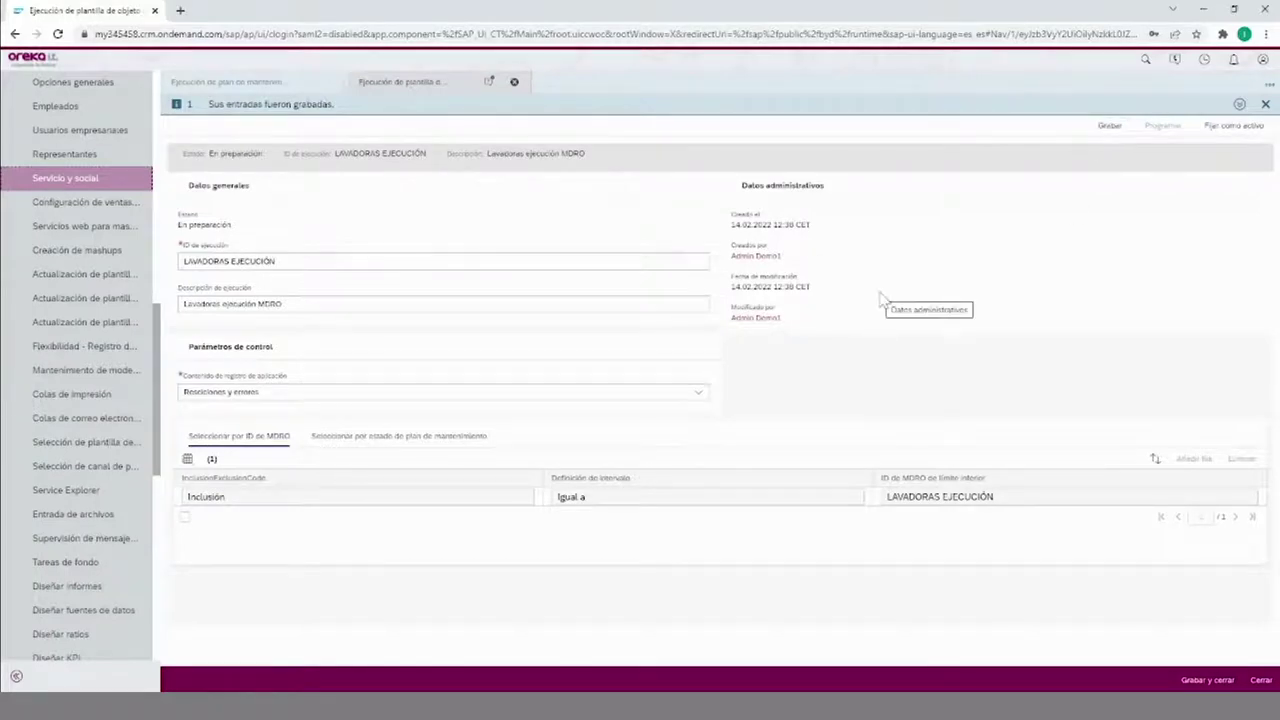
{"action": "left_click", "coordinate": [1238, 133]}
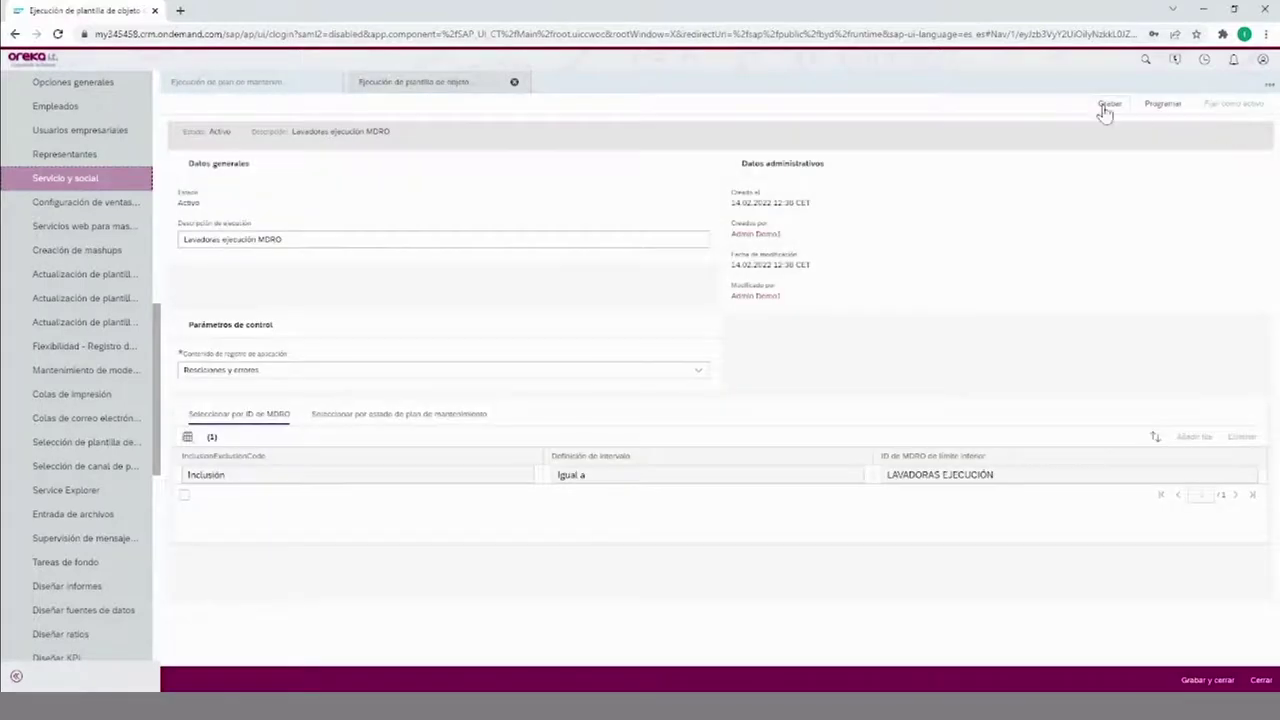
{"action": "left_click", "coordinate": [1108, 105]}
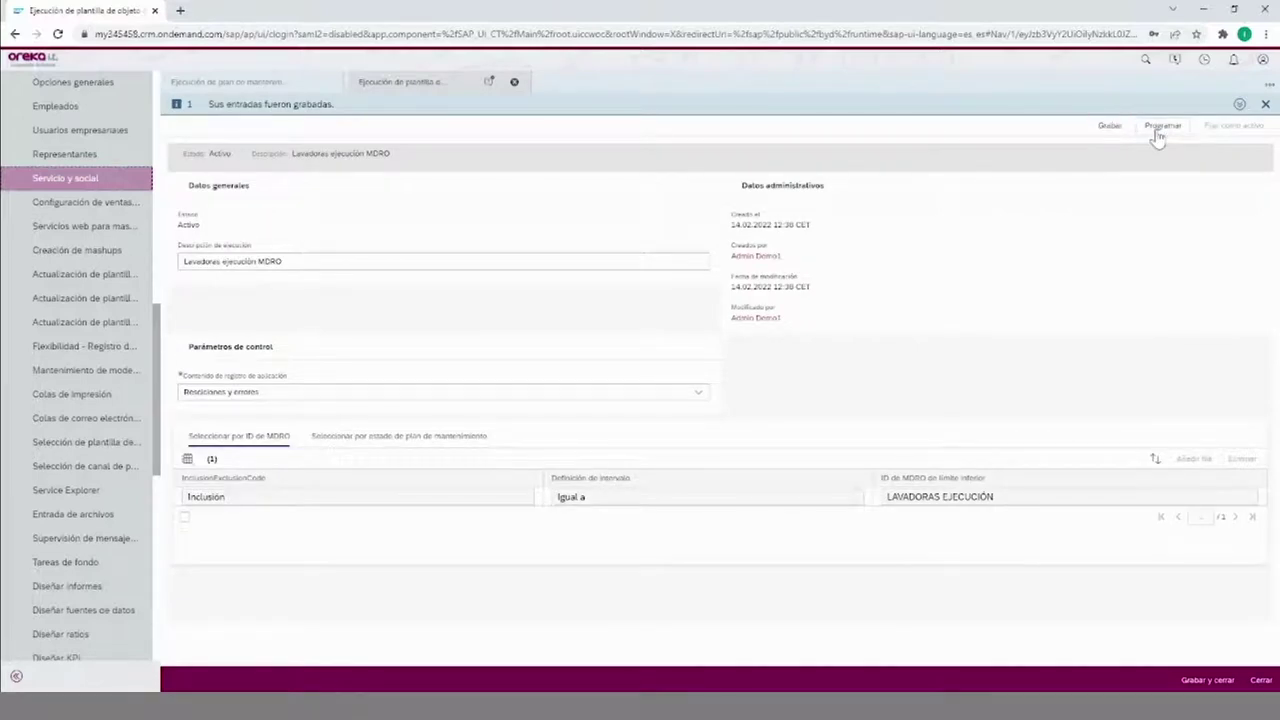
Schedule the run as a recurring task with a monthly (Mensual) periodicity.
{"action": "left_click", "coordinate": [1160, 128]}
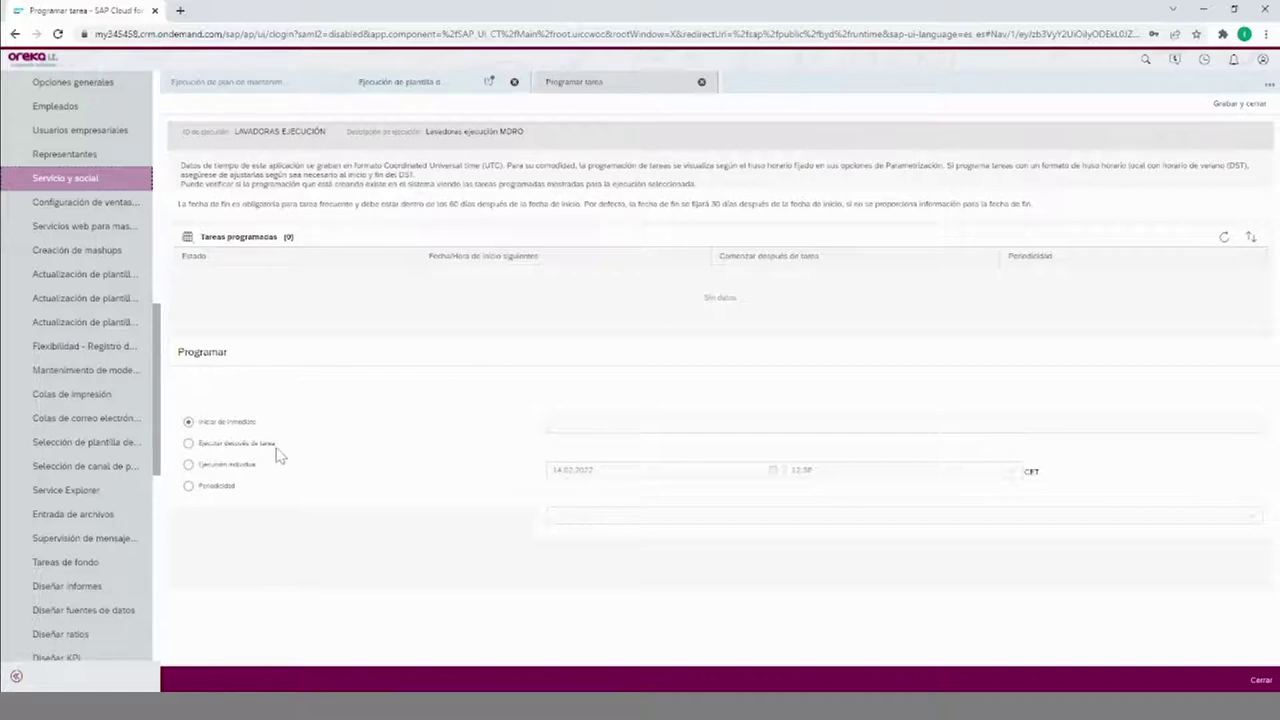
{"action": "left_click", "coordinate": [216, 488]}
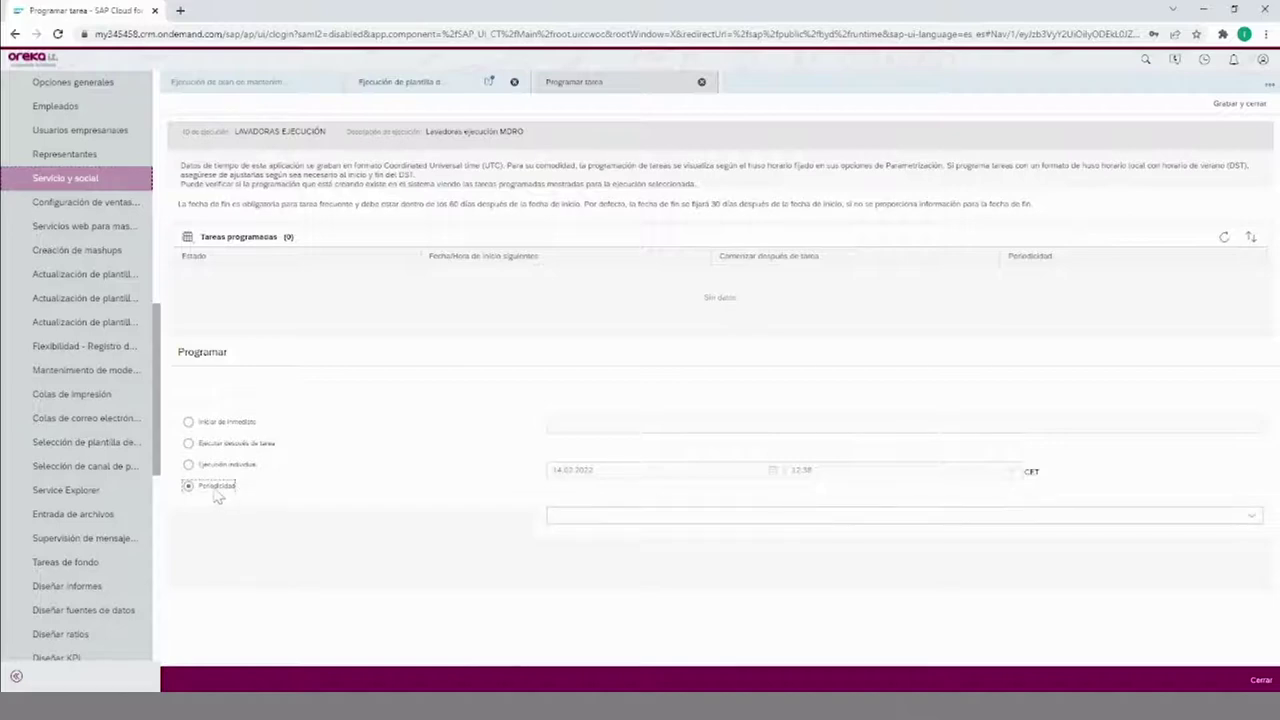
{"action": "left_click", "coordinate": [1000, 516]}
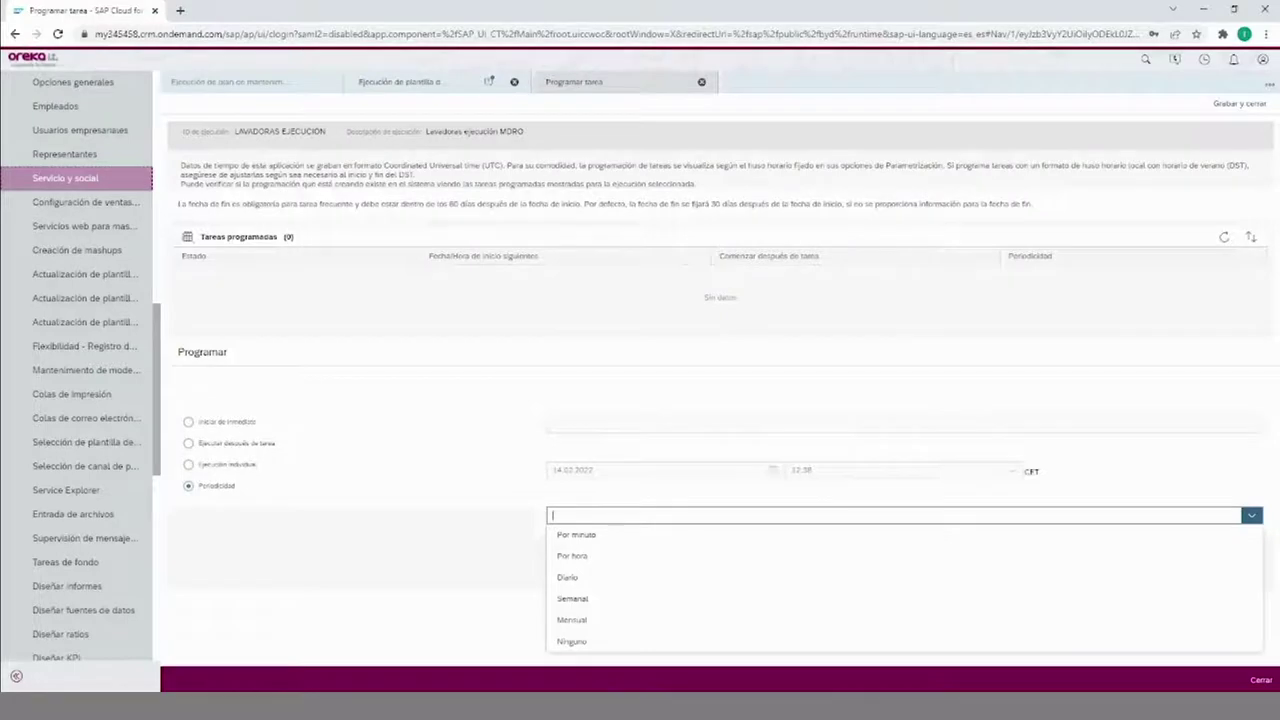
{"action": "left_click", "coordinate": [575, 620]}
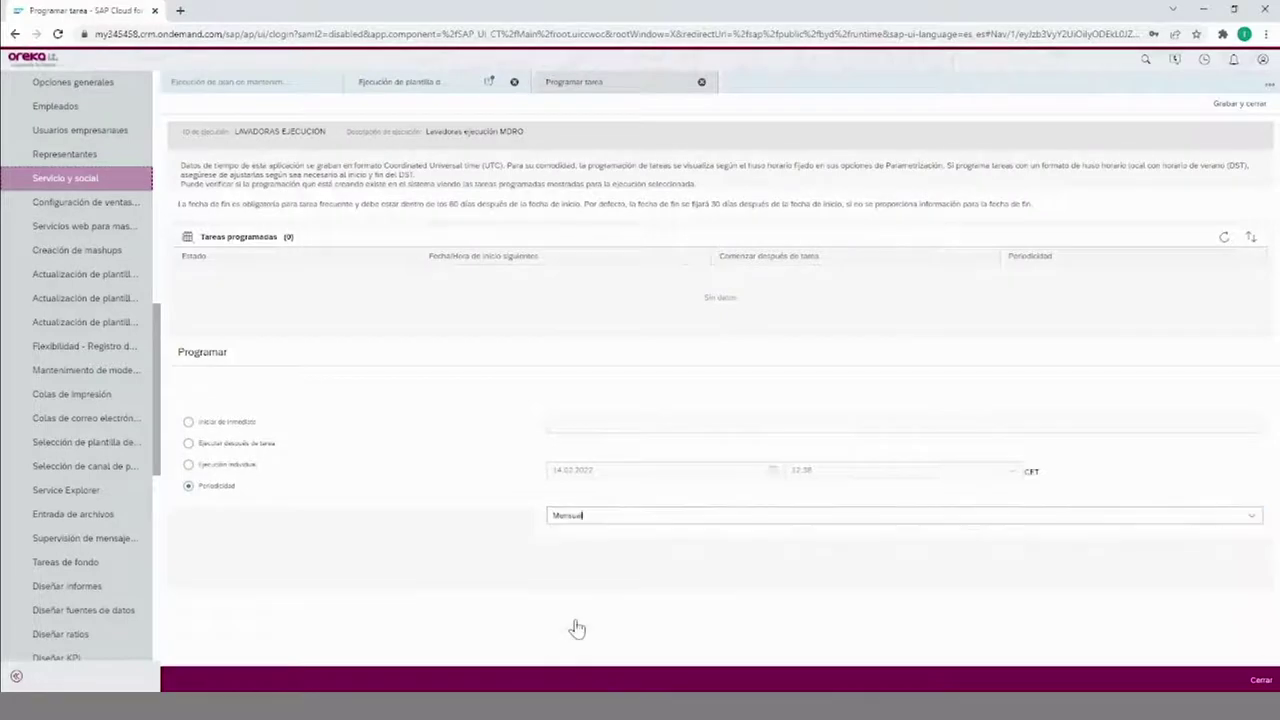
{"action": "scroll", "coordinate": [716, 494], "scroll_direction": "down", "scroll_amount": 2}
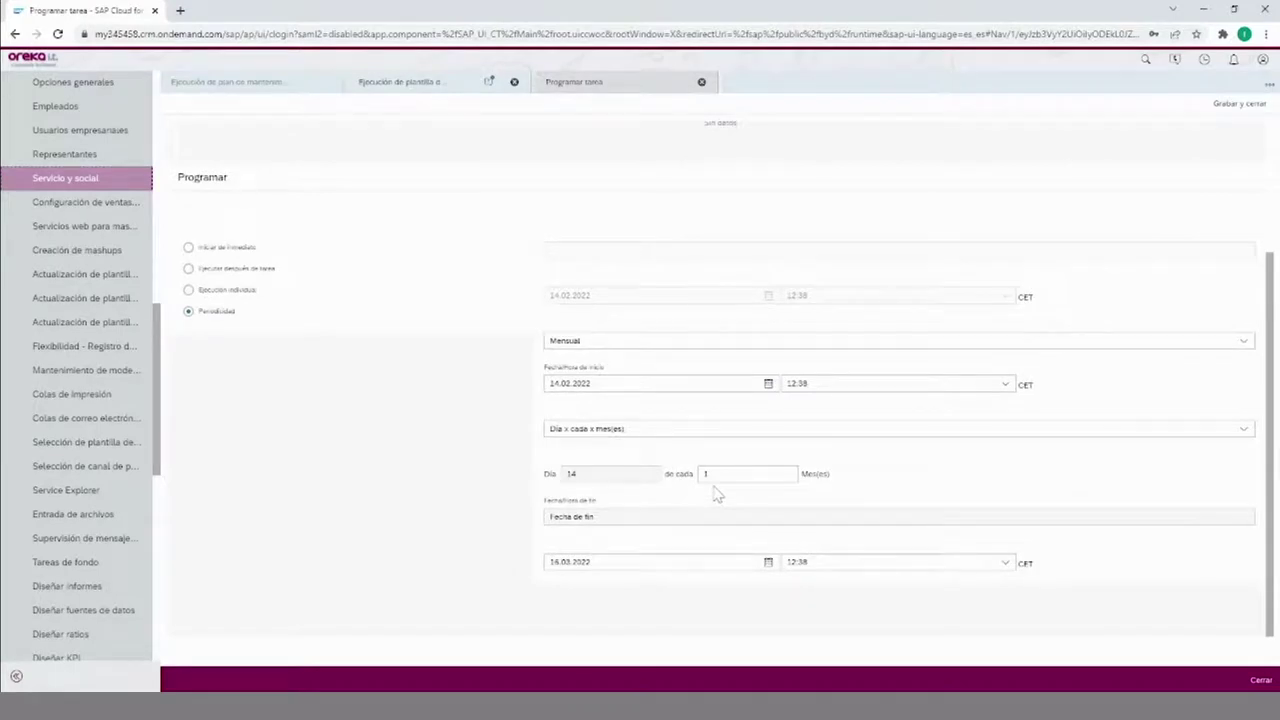
Try the "En días laborales" monthly recurrence, look through its working-day options, and return to "Día x cada x mes(es)".
{"action": "left_click", "coordinate": [718, 474]}
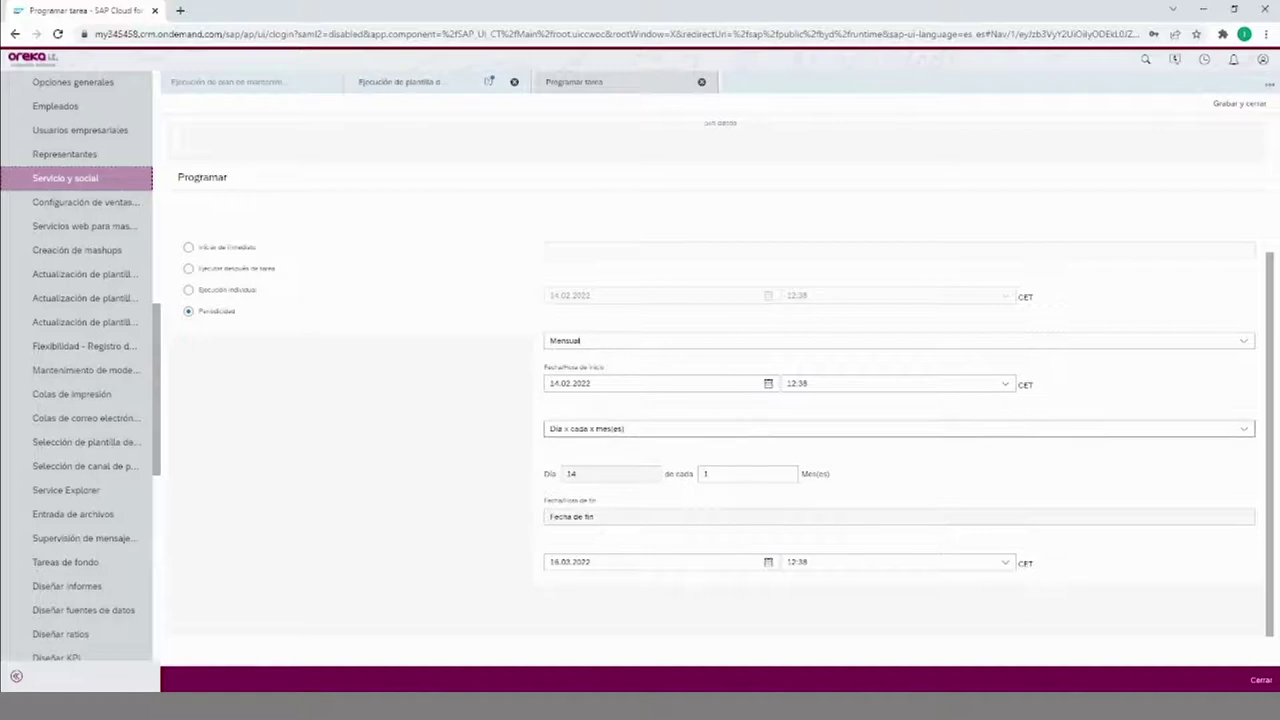
{"action": "key", "text": "F4"}
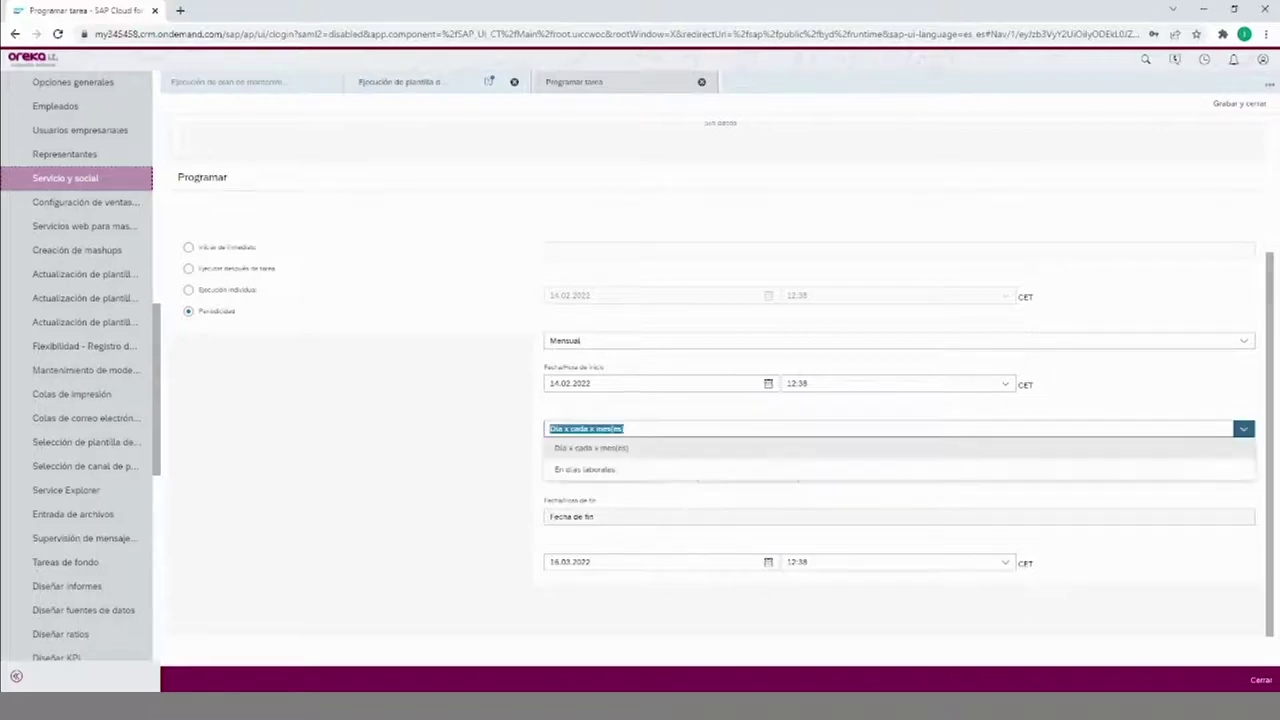
{"action": "left_click", "coordinate": [591, 478]}
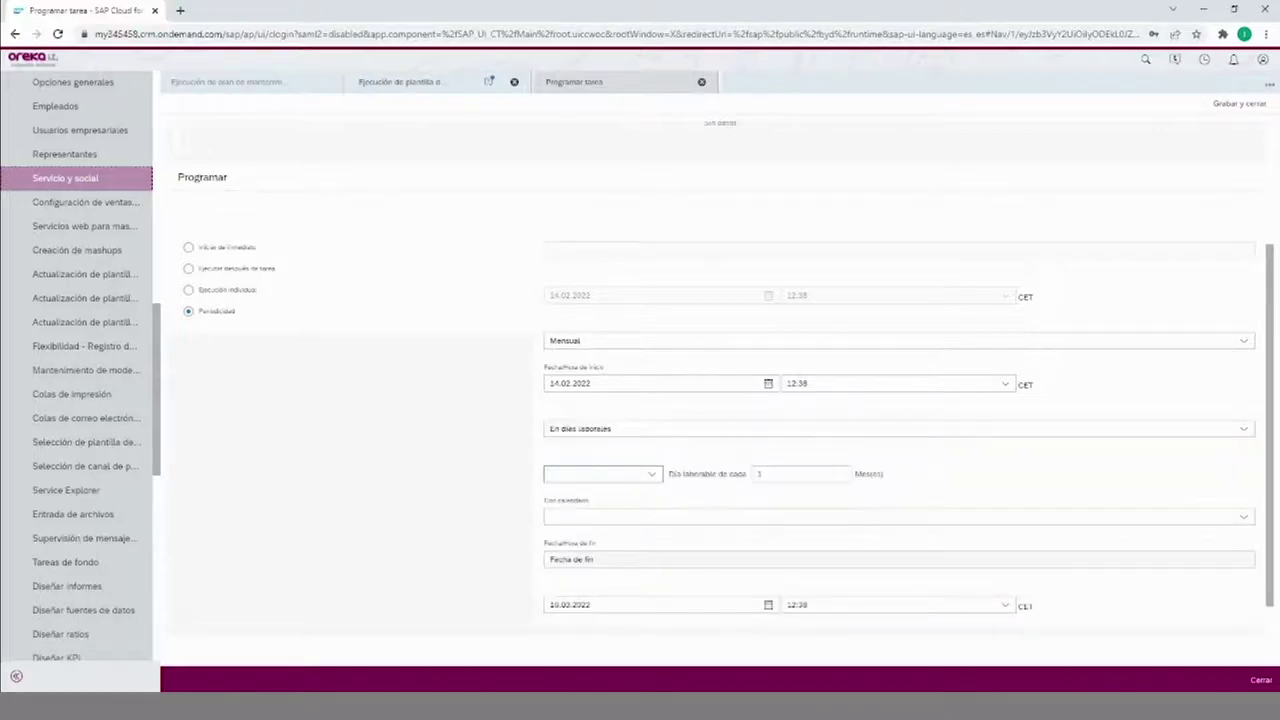
{"action": "left_click", "coordinate": [650, 478]}
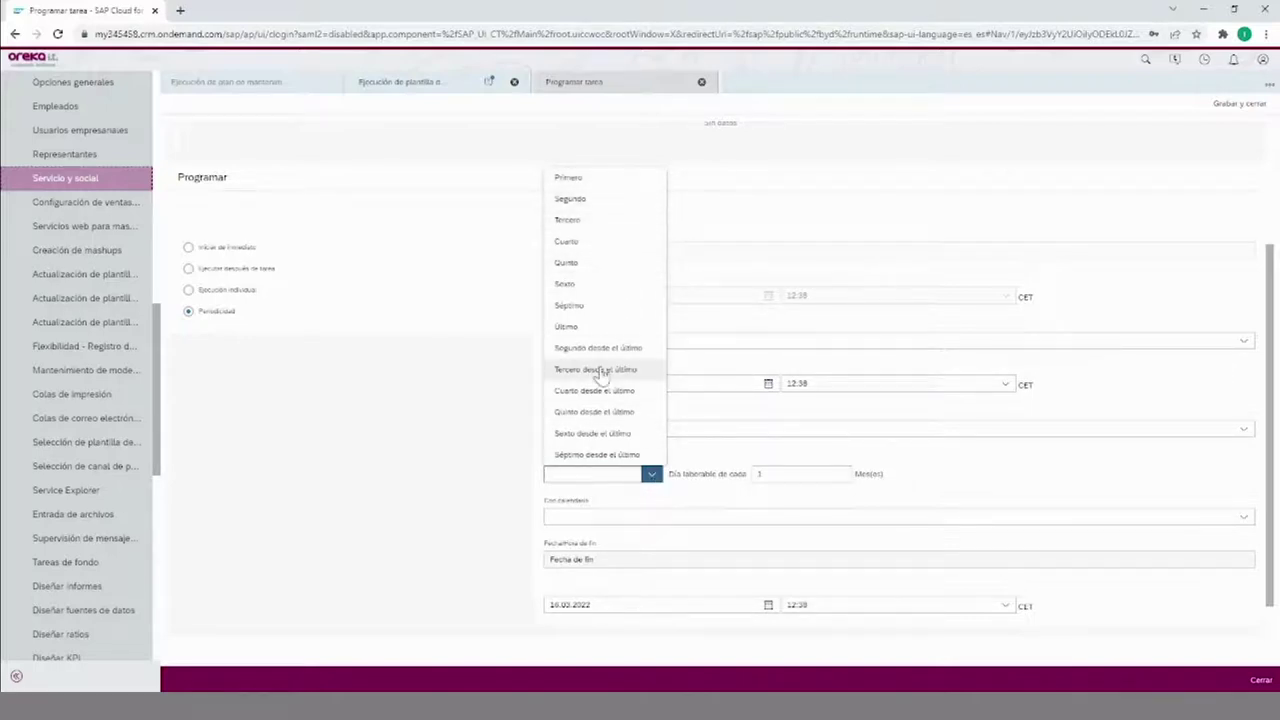
{"action": "left_click", "coordinate": [694, 446]}
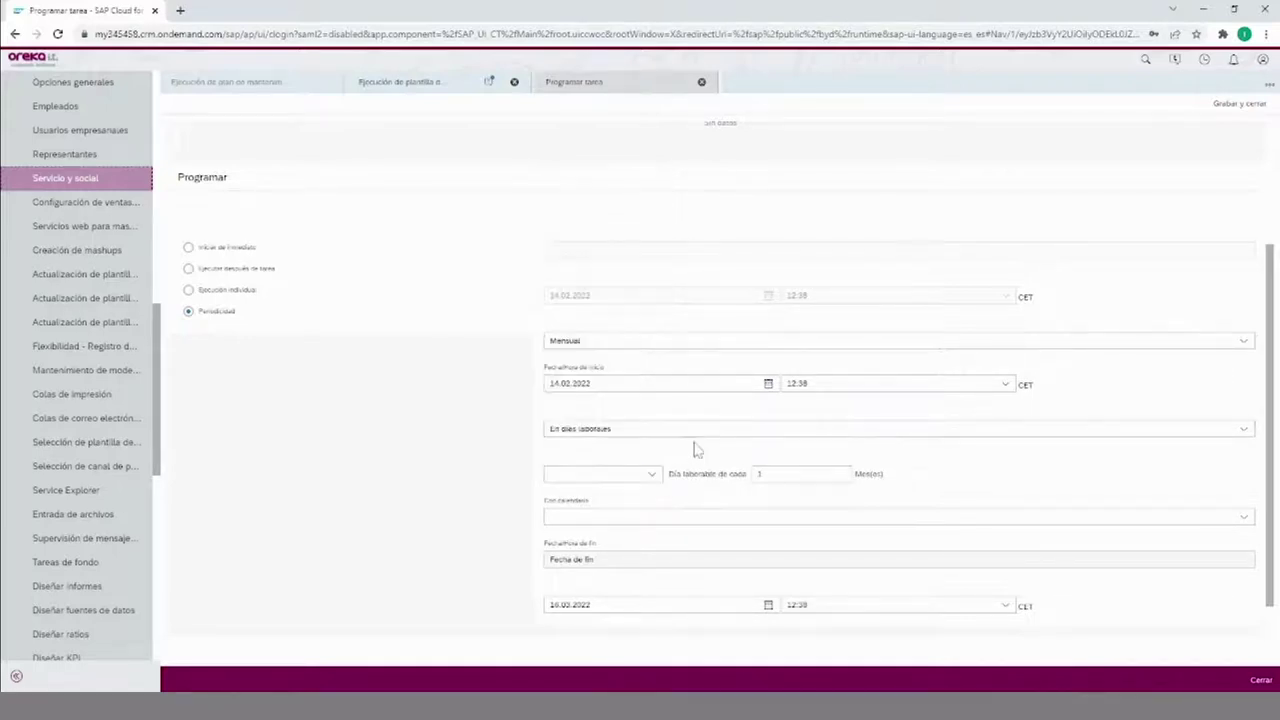
{"action": "left_click", "coordinate": [615, 430]}
{"action": "left_click", "coordinate": [600, 448]}
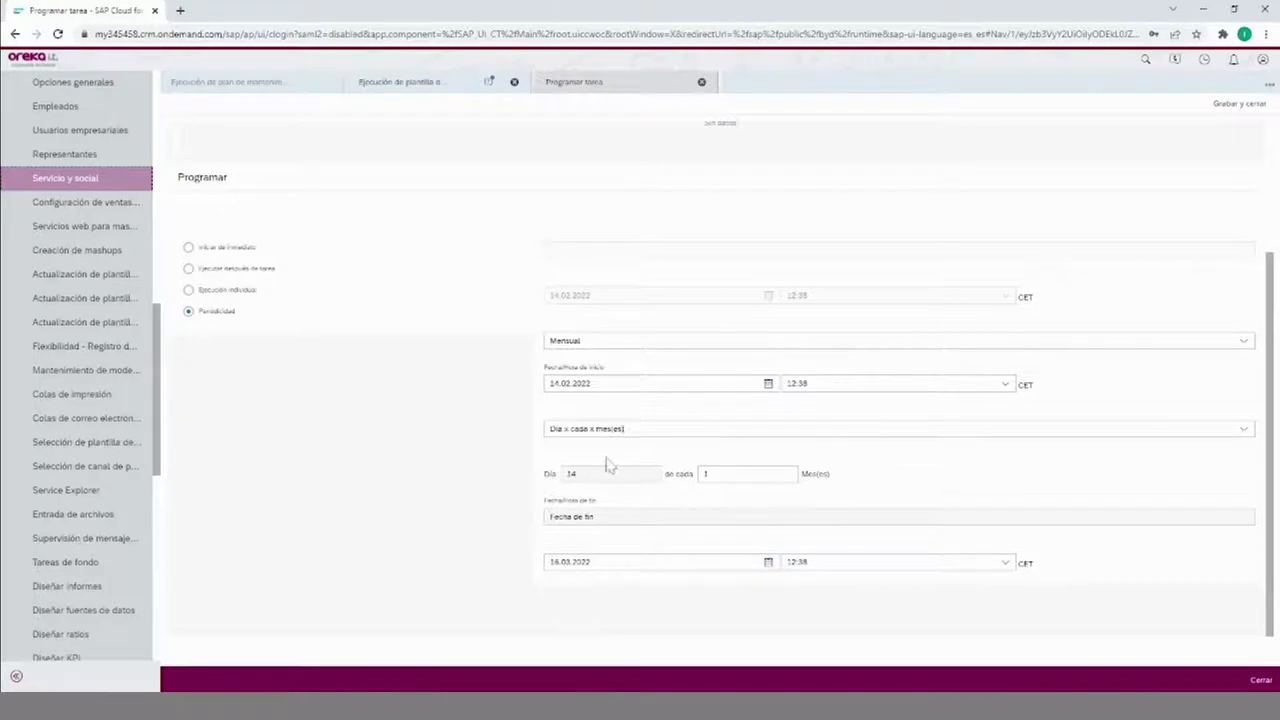
Set the recurring task's start time to 12:50, then save and close the schedule.
{"action": "key", "text": "Right"}
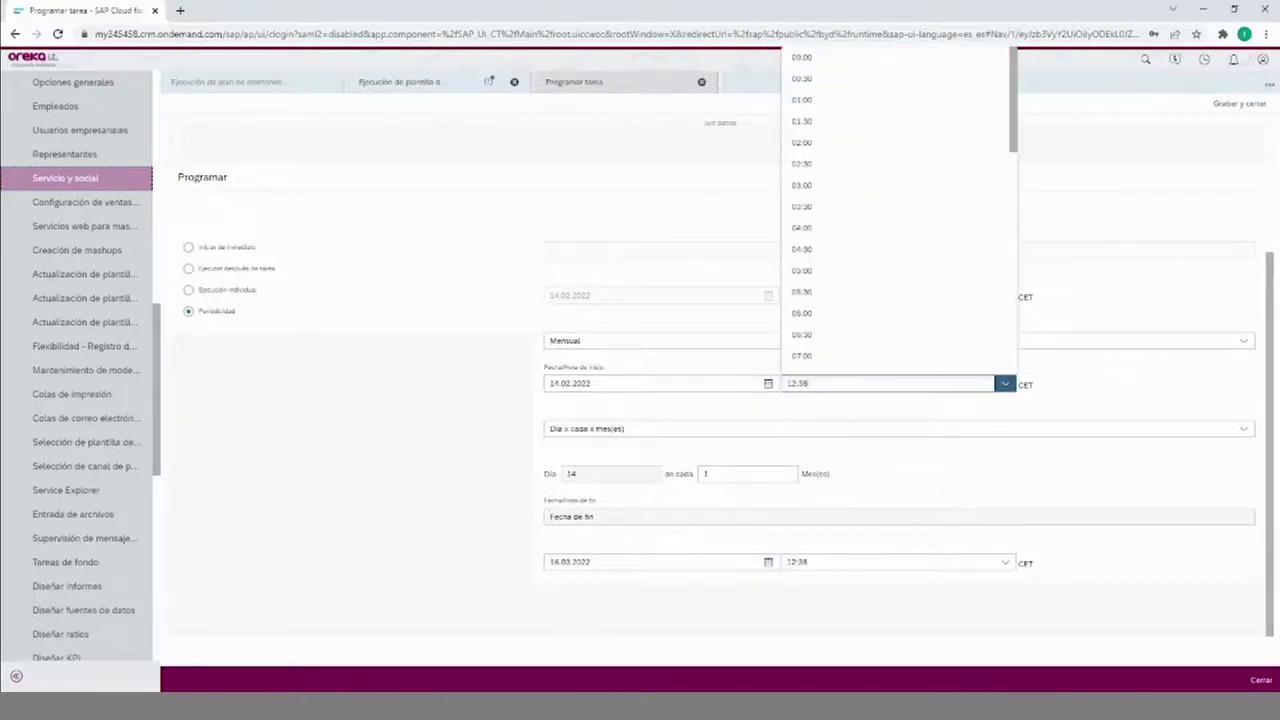
{"action": "key", "text": "BackSpace"}
{"action": "key", "text": "BackSpace"}
{"action": "type", "text": "50"}
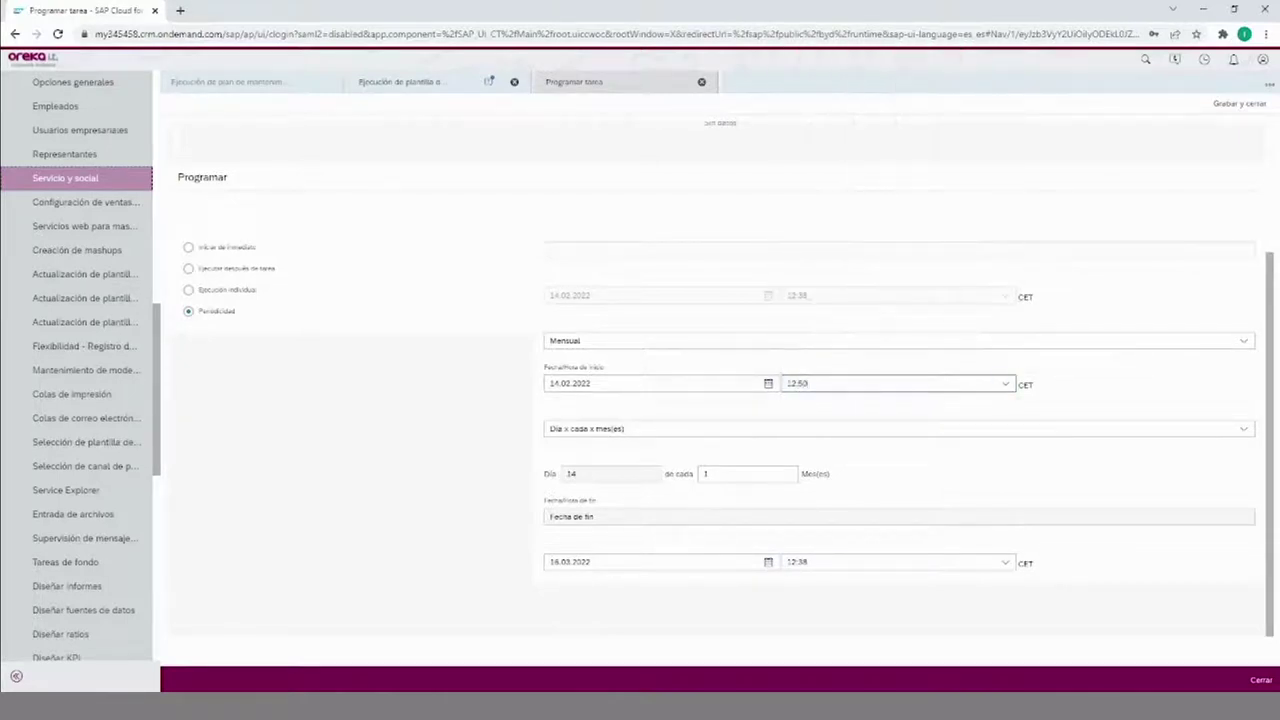
{"action": "left_click", "coordinate": [725, 411]}
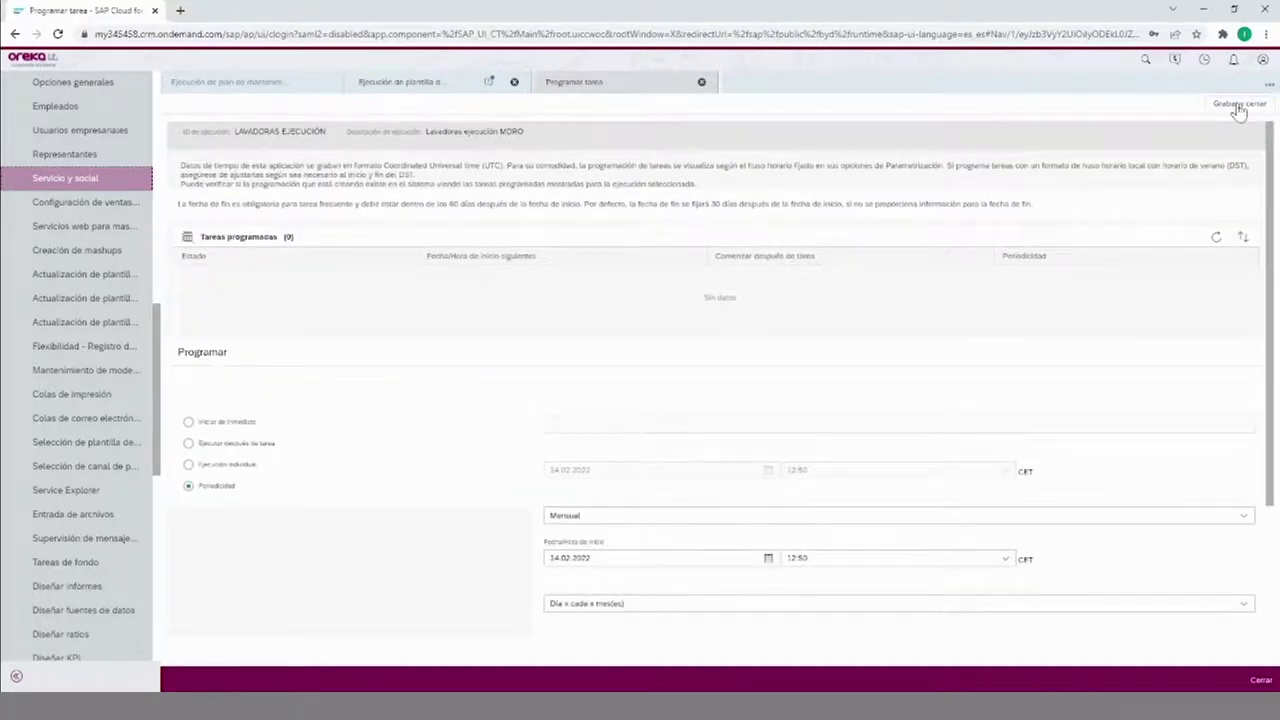
{"action": "left_click", "coordinate": [1239, 108]}
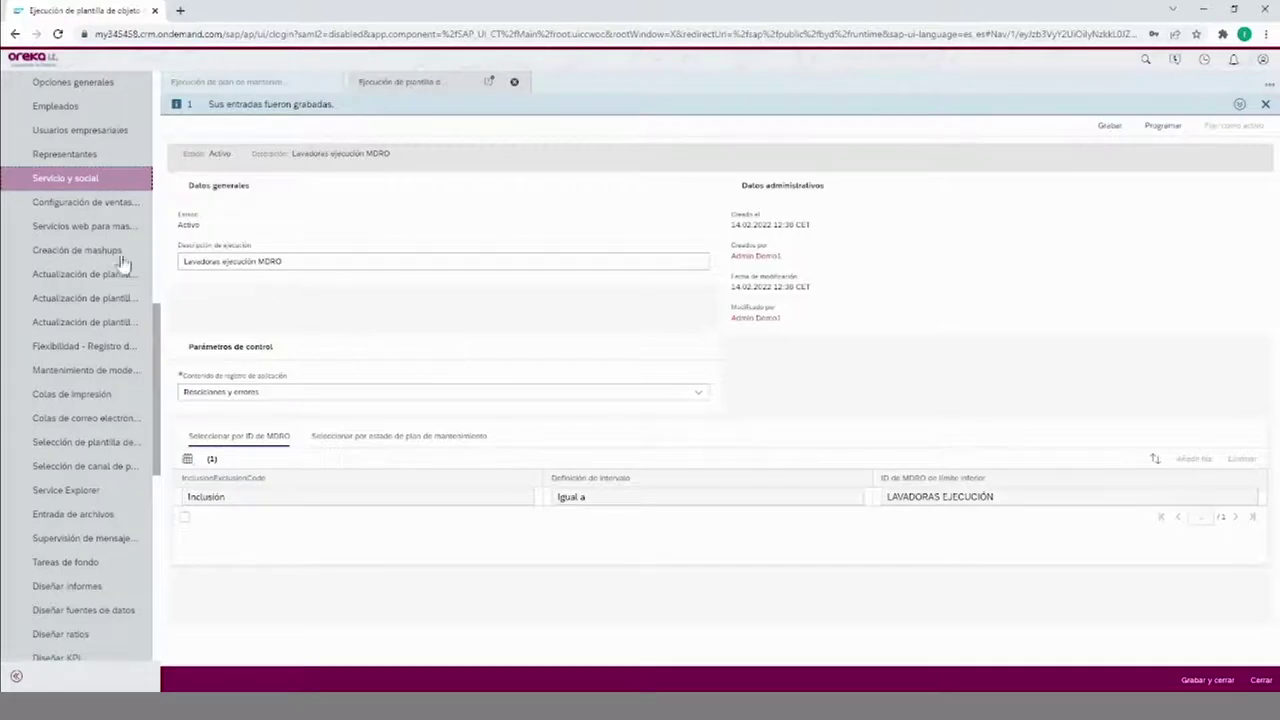
Open the list of maintenance plans under Base instalada.
{"action": "scroll", "coordinate": [120, 265], "scroll_direction": "up", "scroll_amount": 3}
{"action": "left_click", "coordinate": [133, 193]}
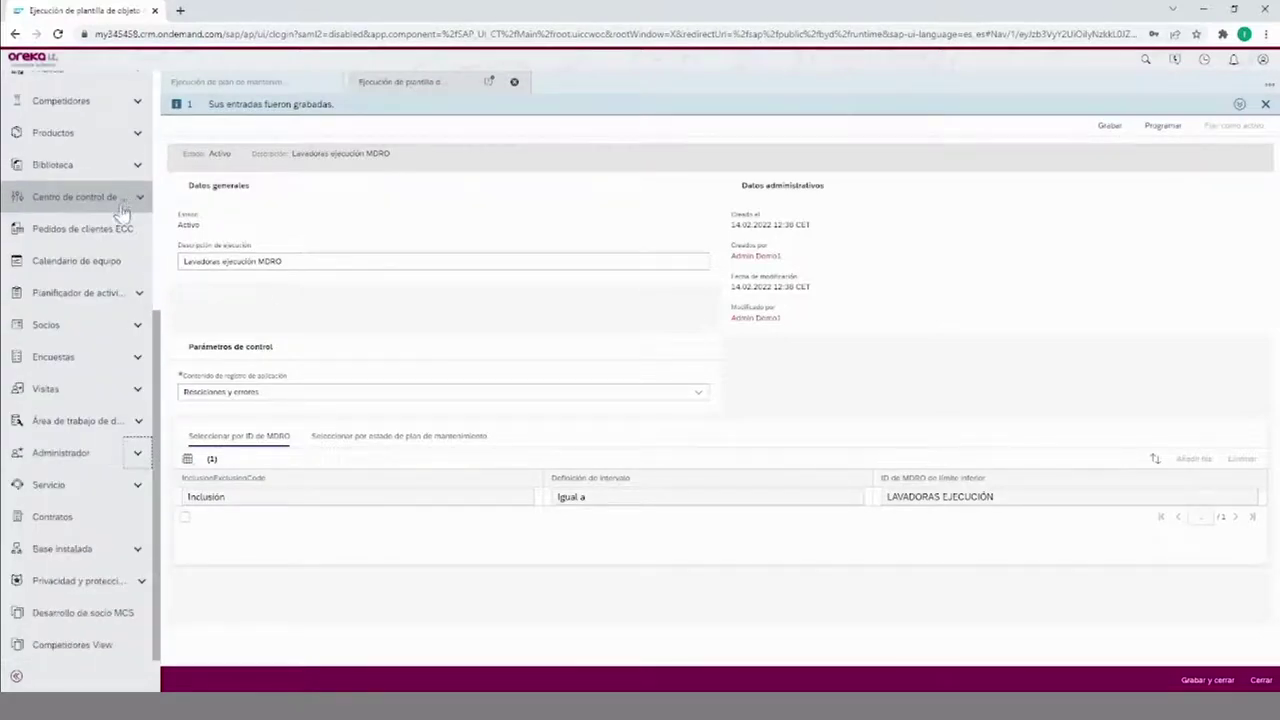
{"action": "left_click", "coordinate": [74, 566]}
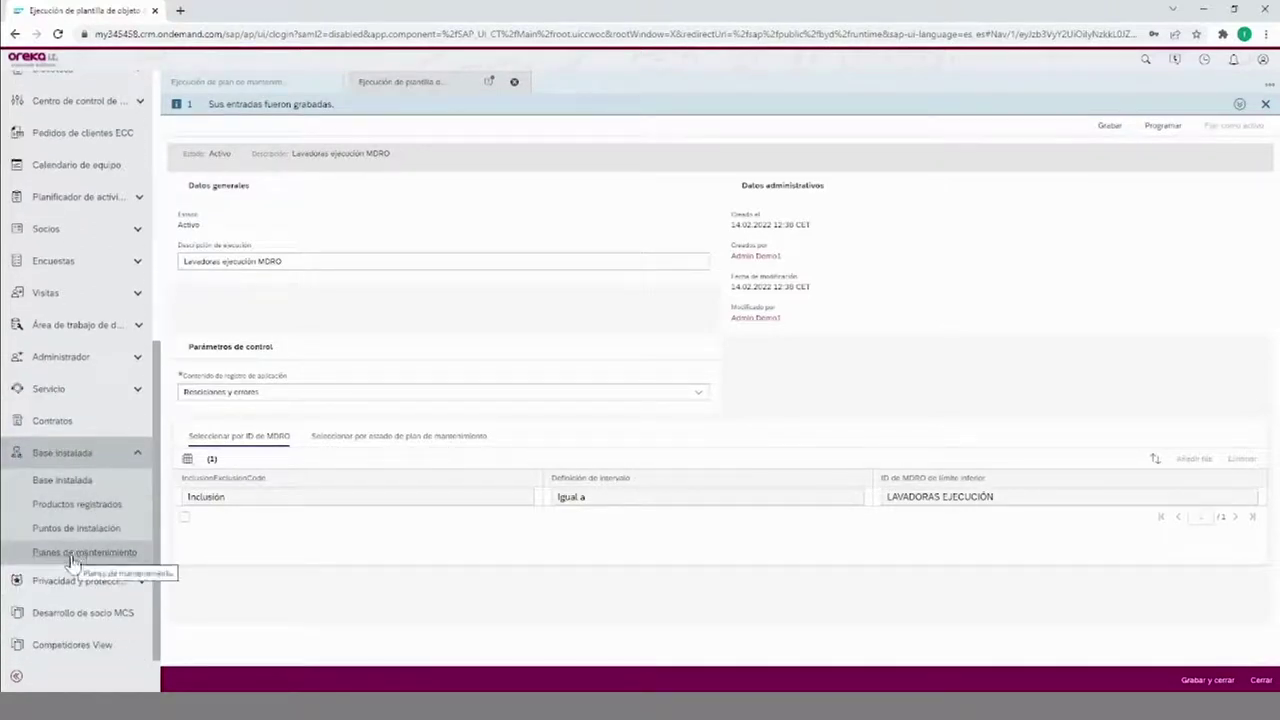
{"action": "left_click", "coordinate": [71, 556]}
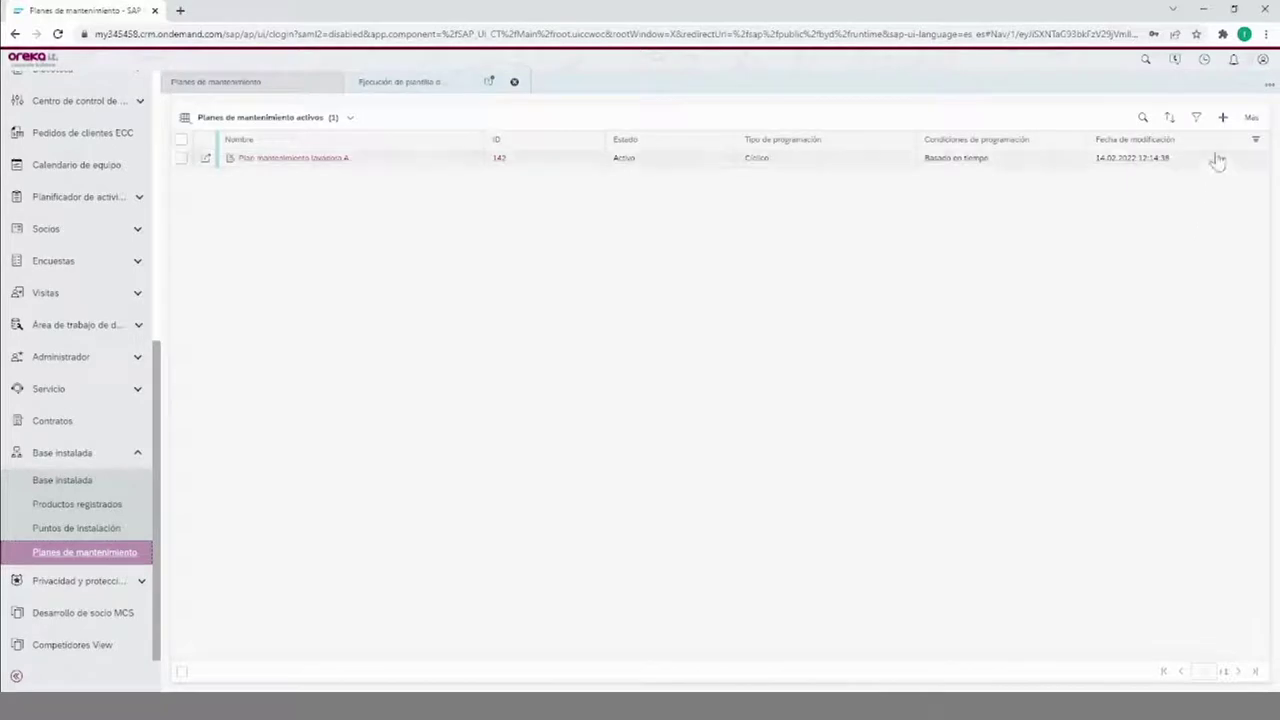
Start a maintenance plan named "Plan de mantenimiento lavadora A" with scheduling type Cíclico and scheduling condition "Basado en tiempo".
{"action": "left_click", "coordinate": [1220, 117]}
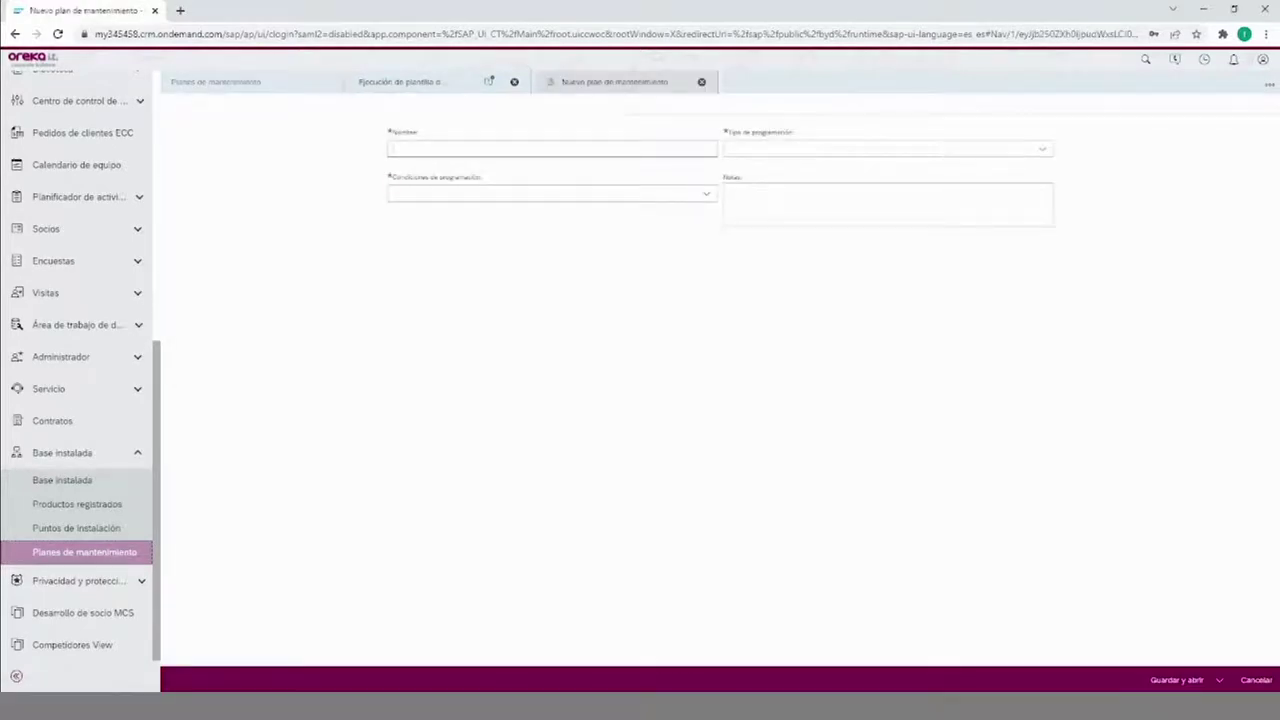
{"action": "type", "text": "Plan de mantenimiento lavadora A"}
{"action": "left_click", "coordinate": [745, 152]}
{"action": "left_click", "coordinate": [786, 148]}
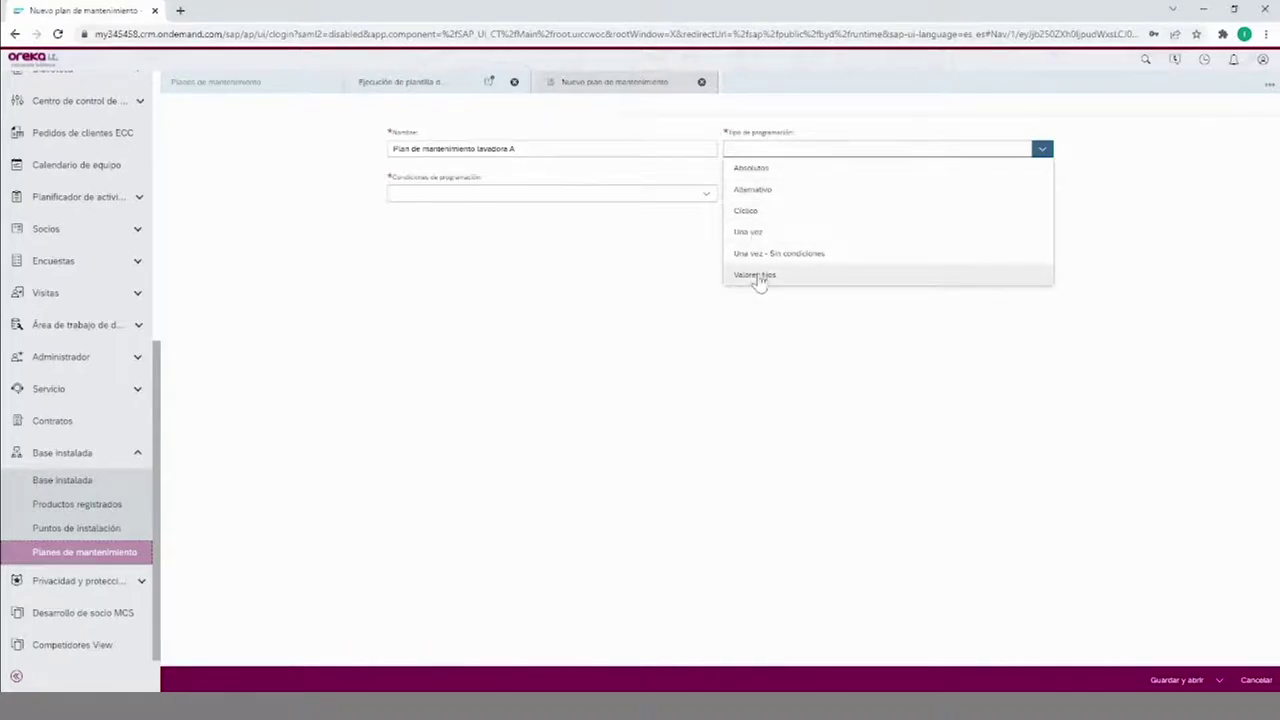
{"action": "left_click", "coordinate": [746, 218]}
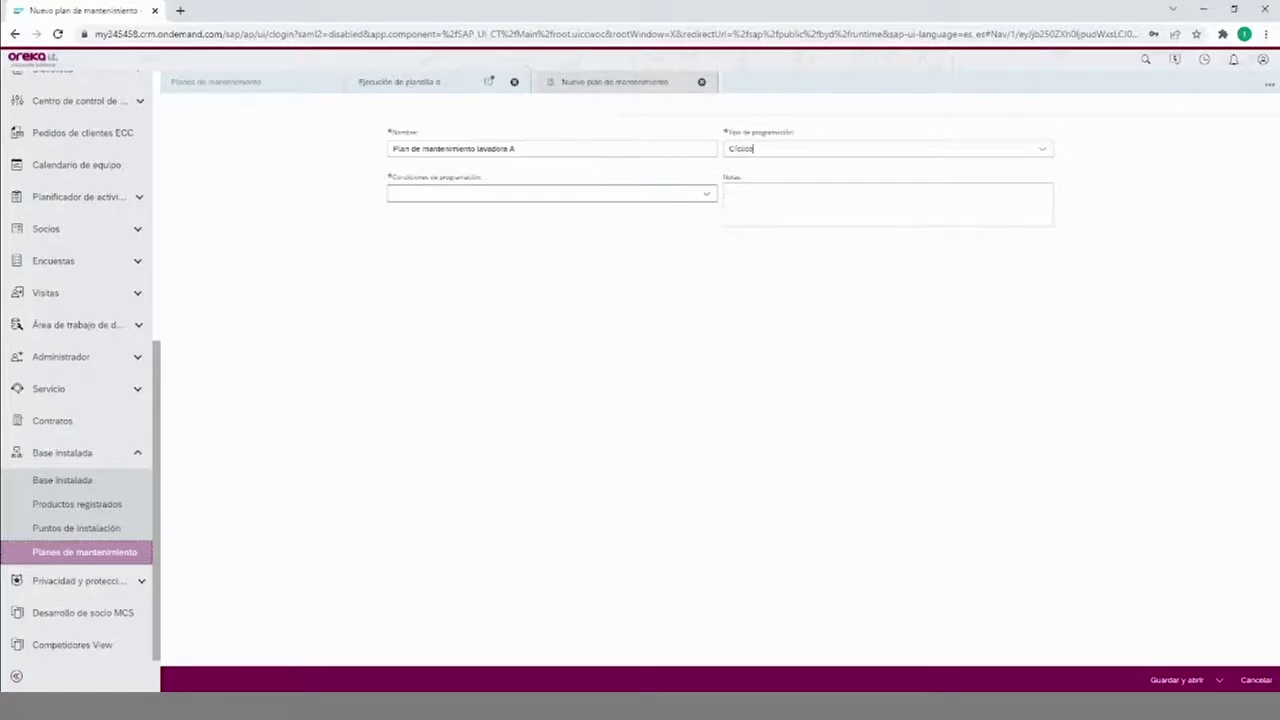
{"action": "left_click", "coordinate": [705, 194]}
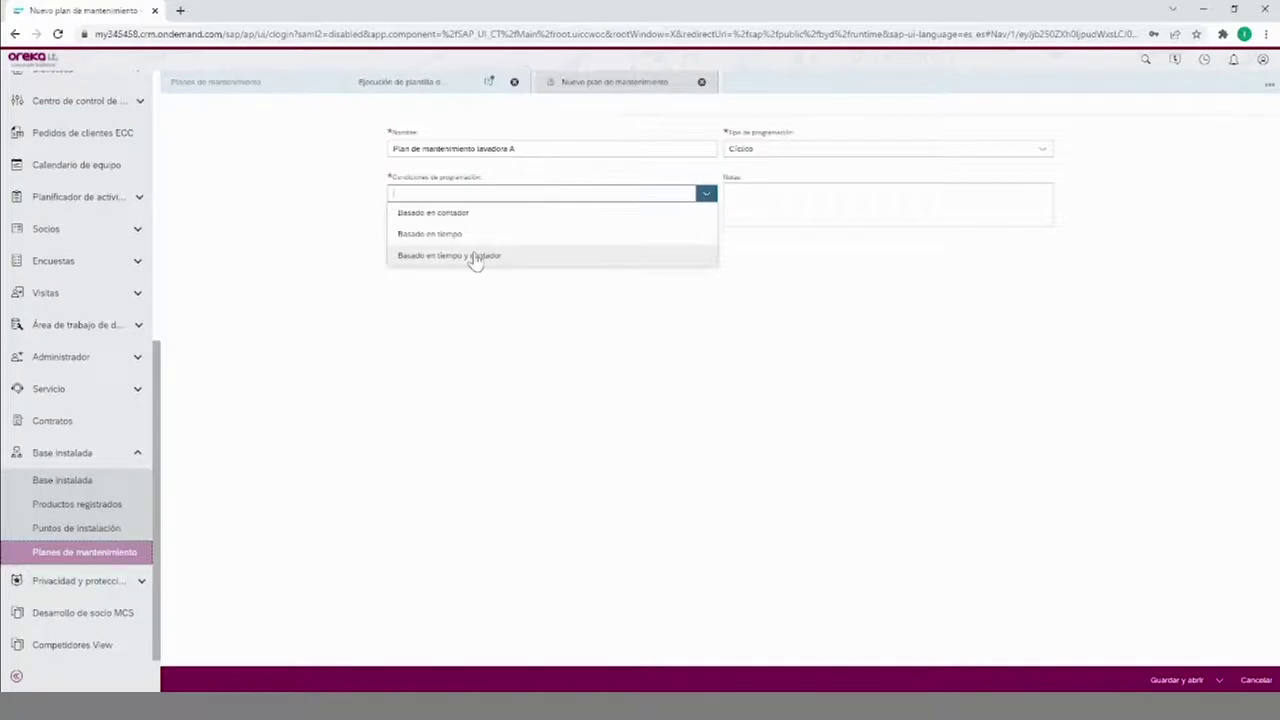
{"action": "left_click", "coordinate": [451, 240]}
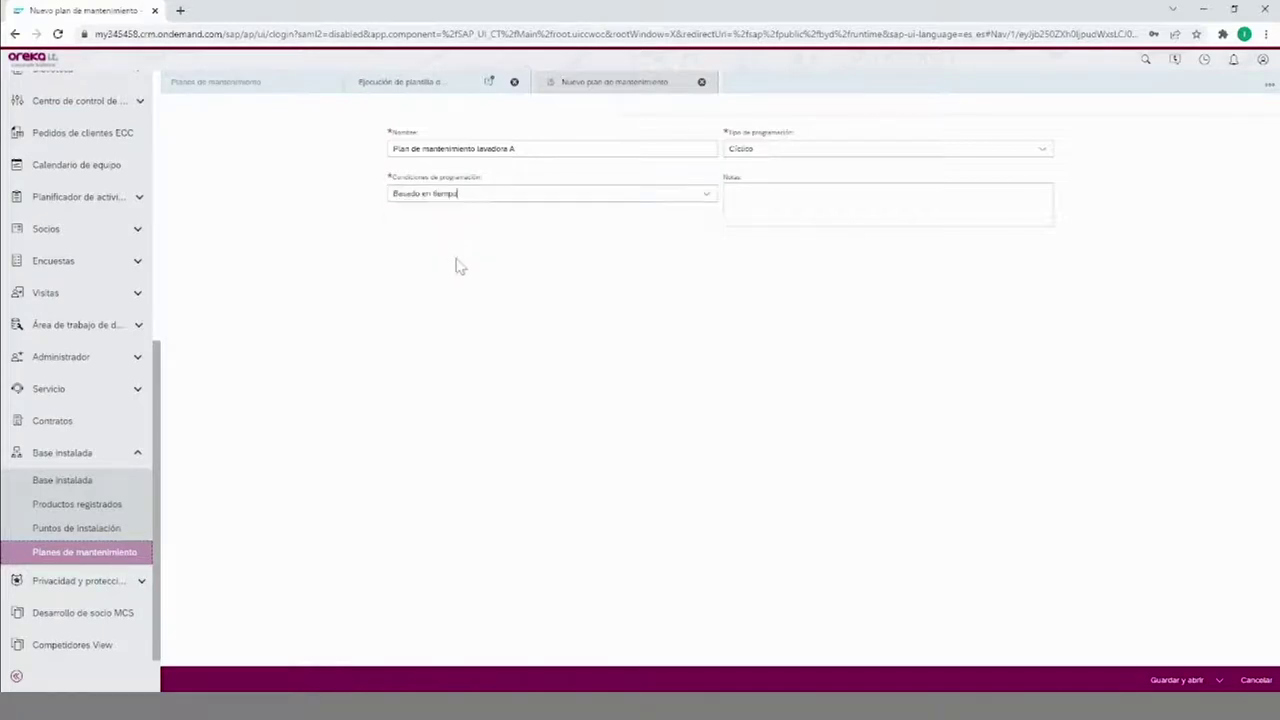
Save and open the new maintenance plan, then assign "Lavadoras ejecución MDRO" as its MDRO run.
{"action": "left_click", "coordinate": [1177, 680]}
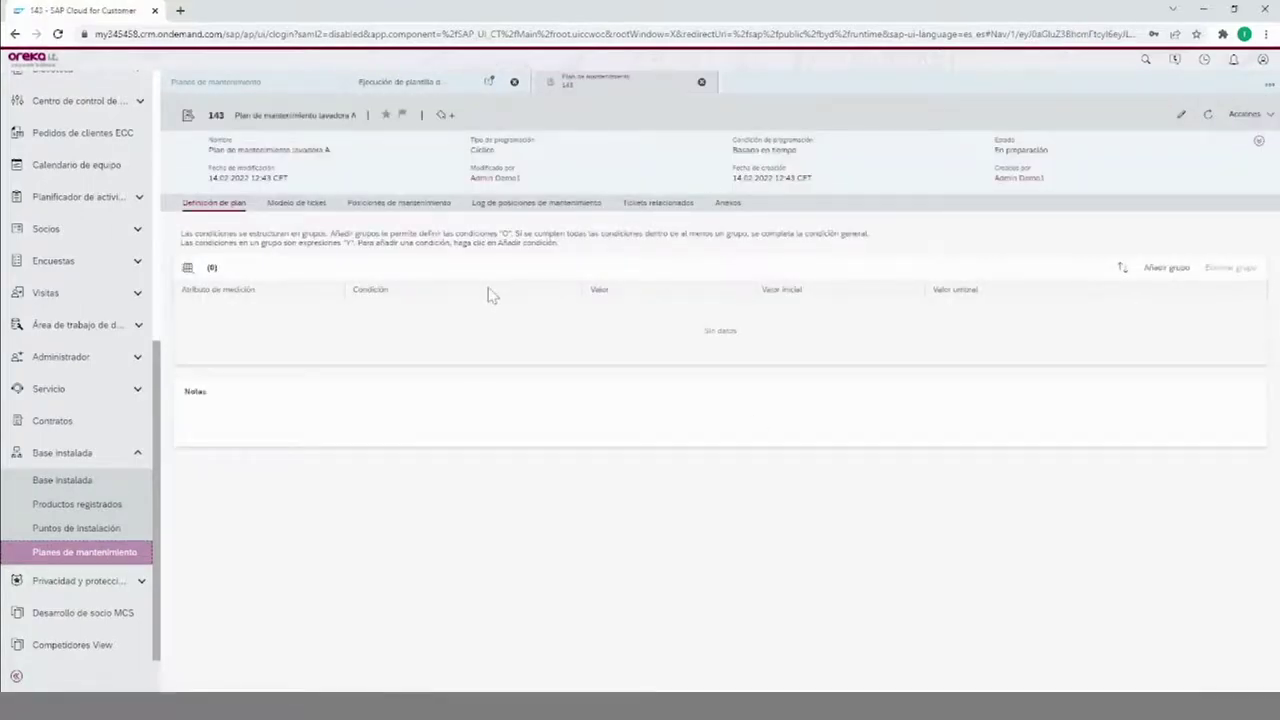
{"action": "left_click", "coordinate": [1183, 118]}
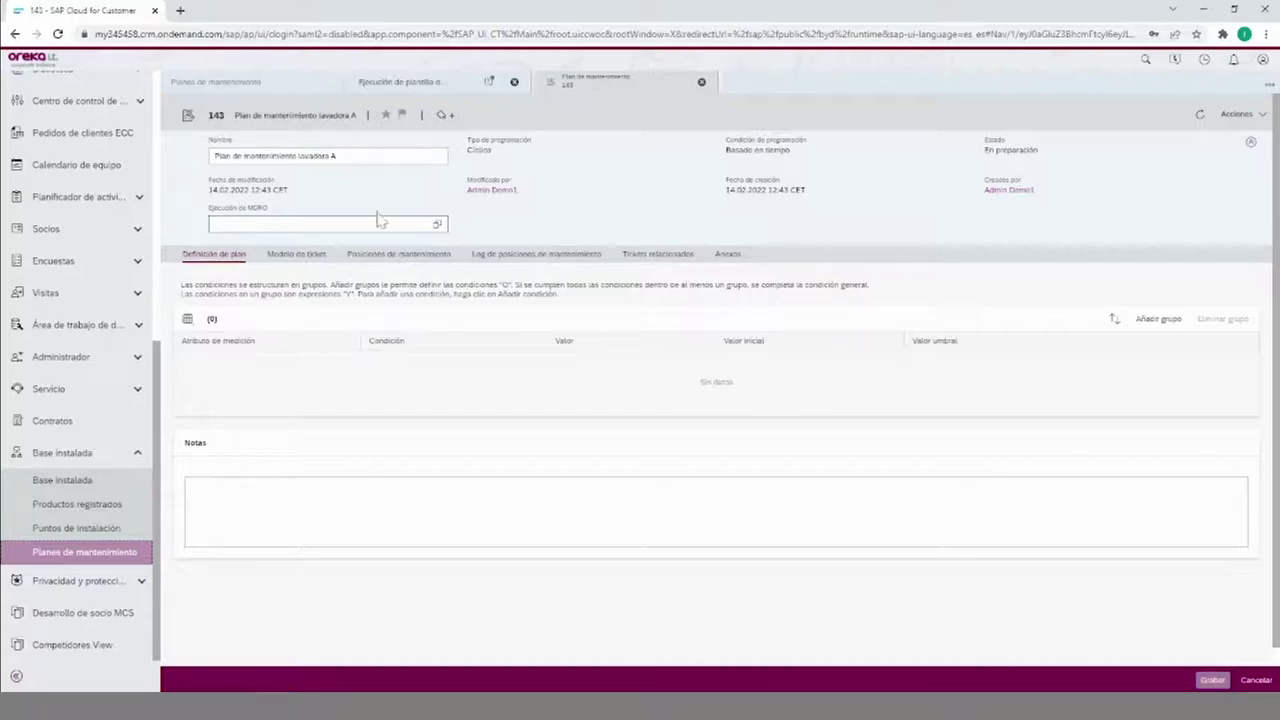
{"action": "left_click", "coordinate": [437, 224]}
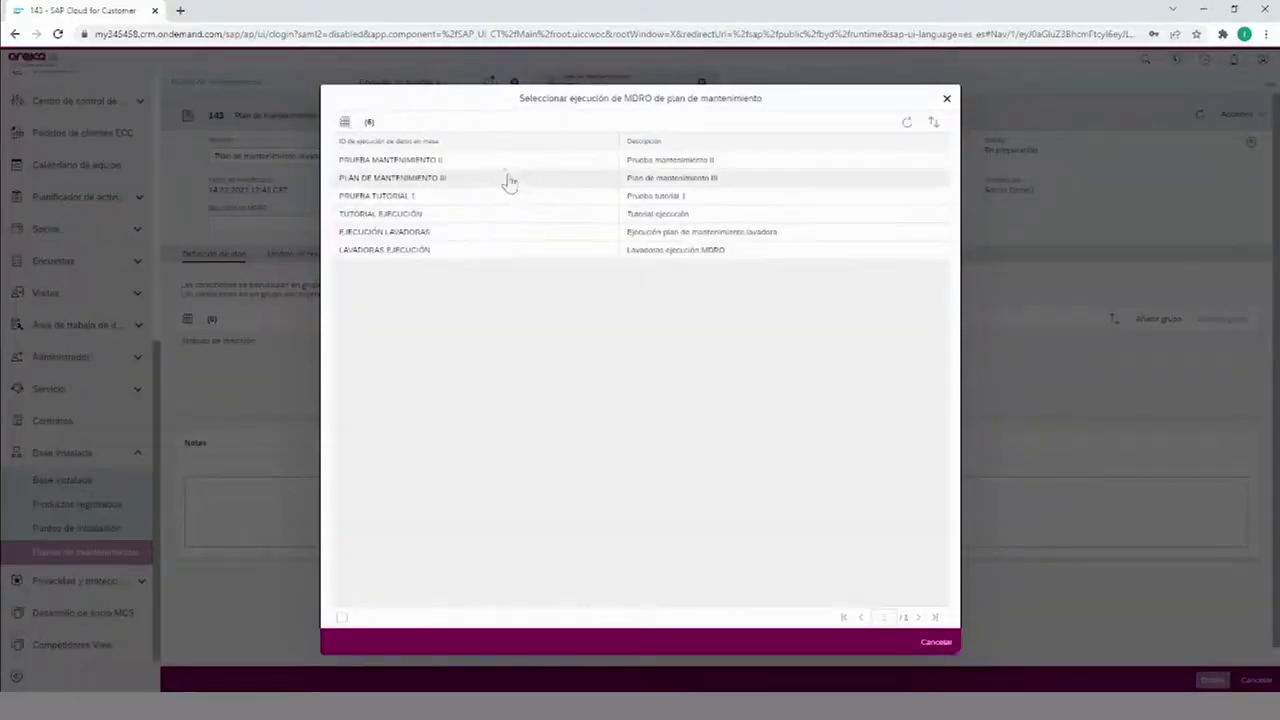
{"action": "left_click", "coordinate": [484, 253]}
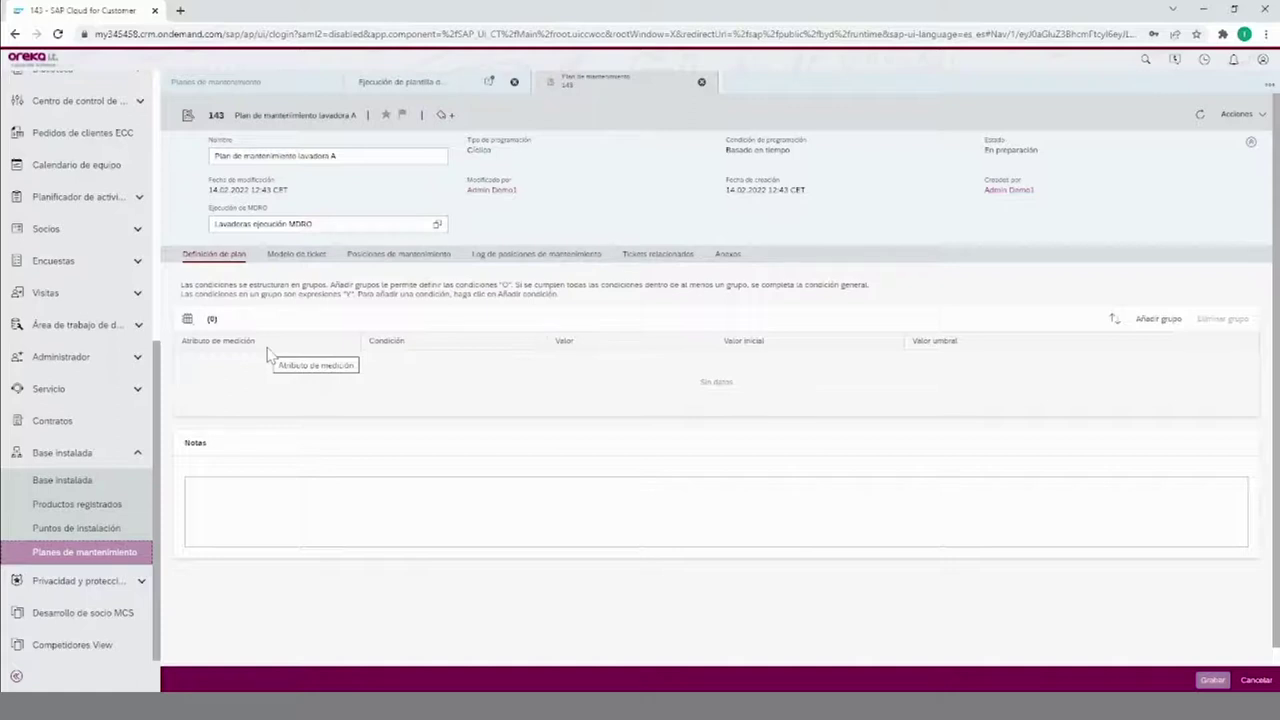
Add a condition group to the plan definition with a value of 1 Mes and a threshold value of 1 Mes.
{"action": "left_click", "coordinate": [1155, 319]}
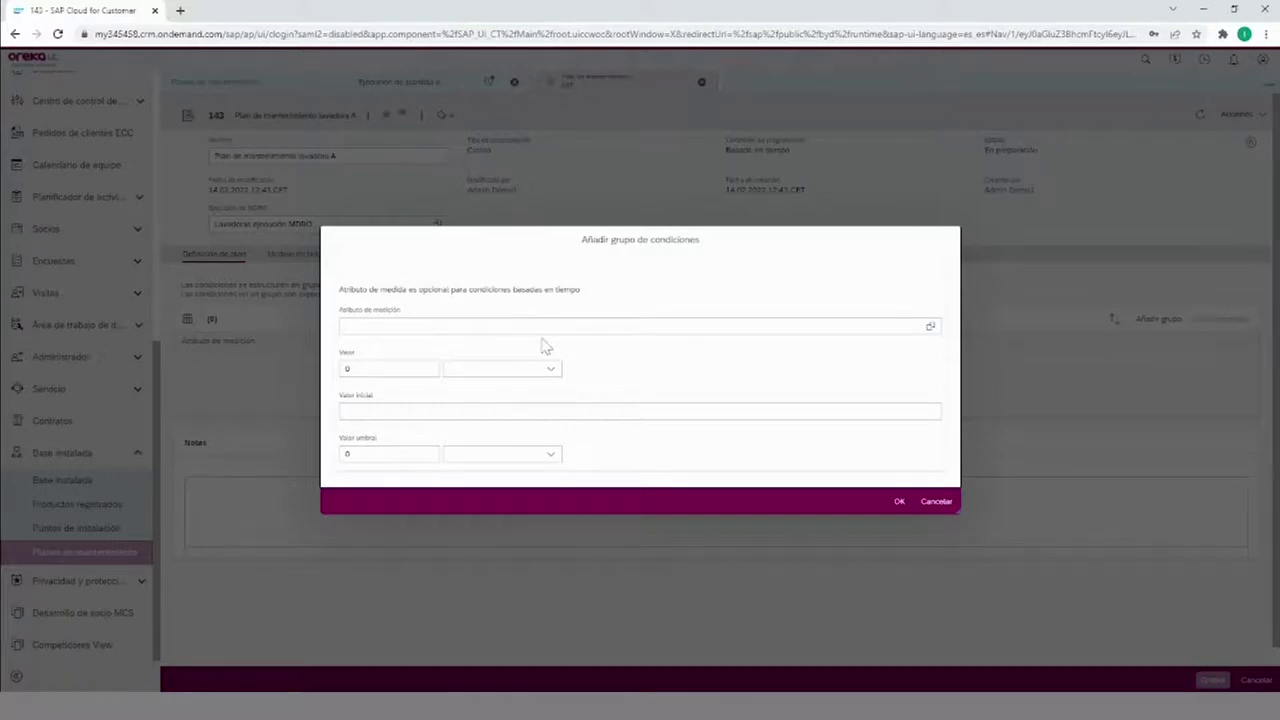
{"action": "left_click", "coordinate": [390, 369]}
{"action": "type", "text": "1"}
{"action": "left_click", "coordinate": [495, 369]}
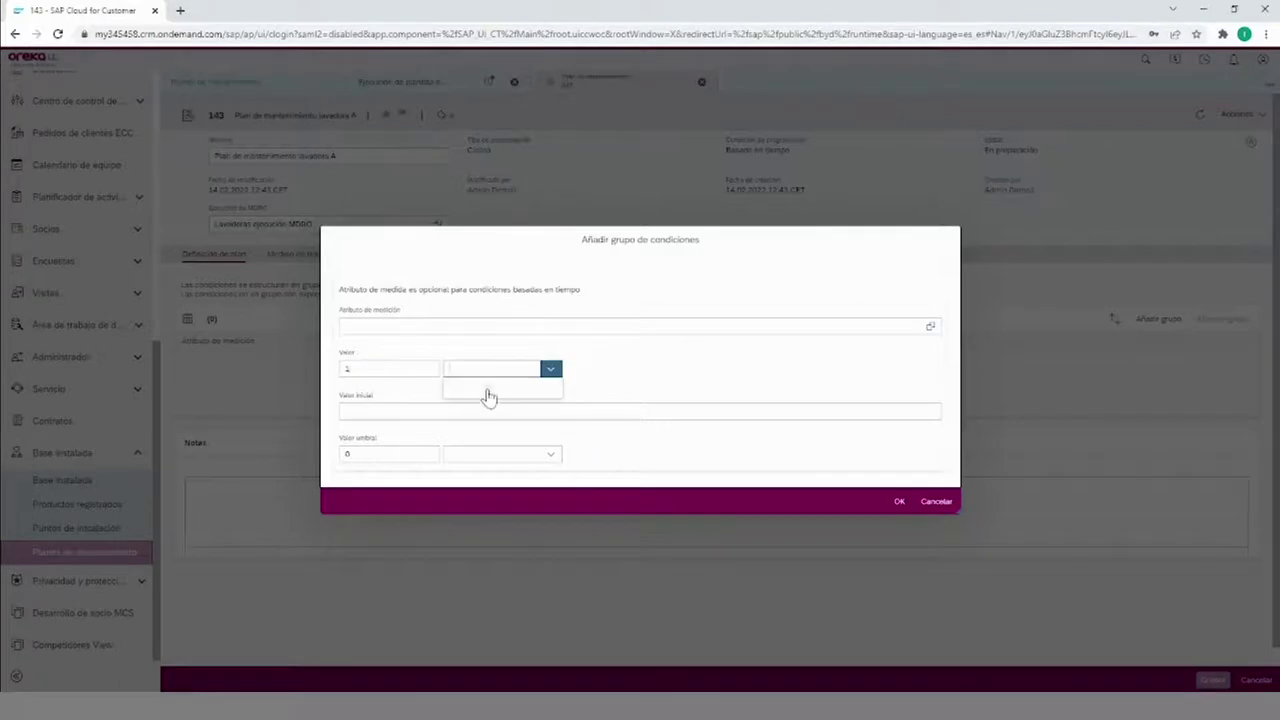
{"action": "left_click", "coordinate": [474, 434]}
{"action": "double_click", "coordinate": [348, 454]}
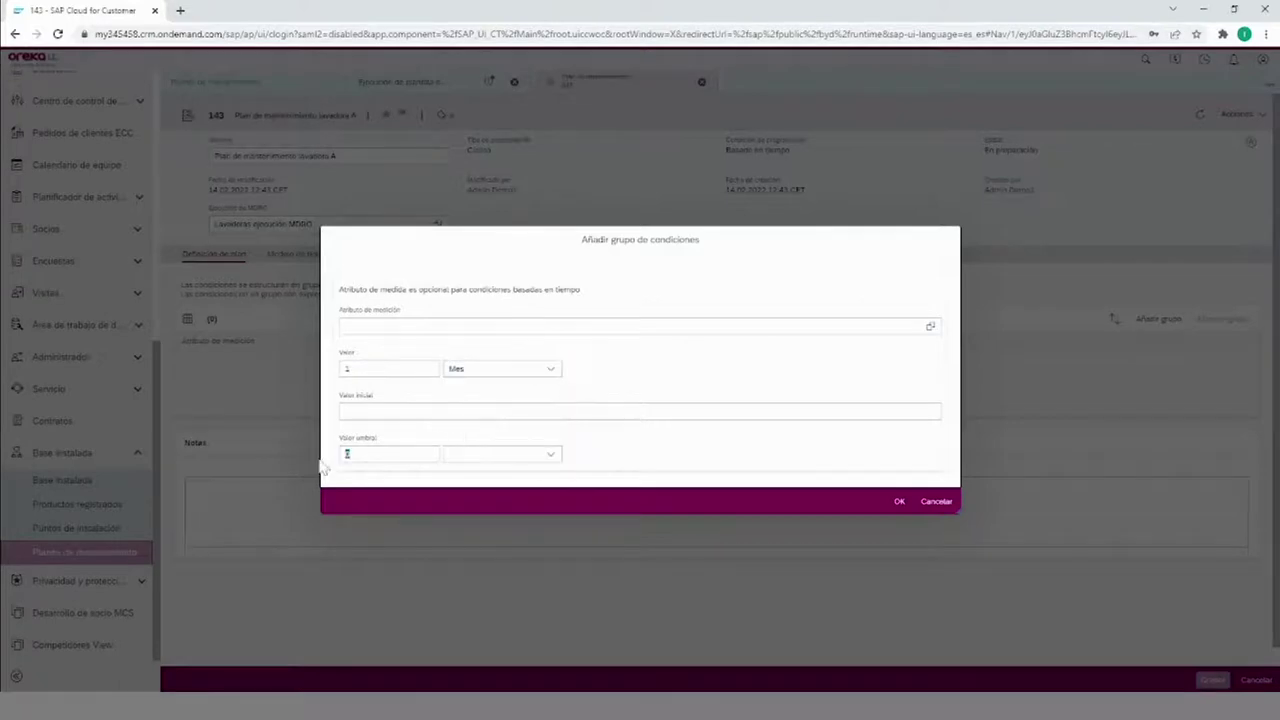
{"action": "type", "text": "1"}
{"action": "left_click", "coordinate": [497, 454]}
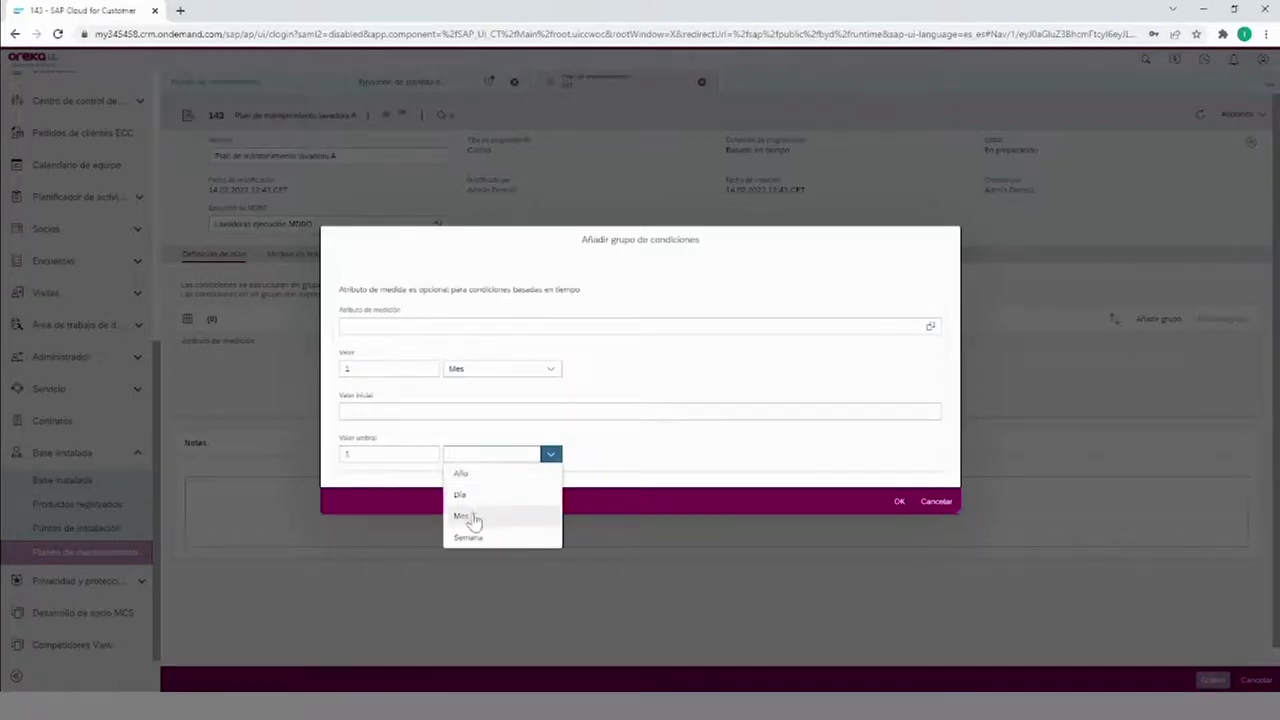
{"action": "left_click", "coordinate": [464, 516]}
{"action": "left_click", "coordinate": [898, 502]}
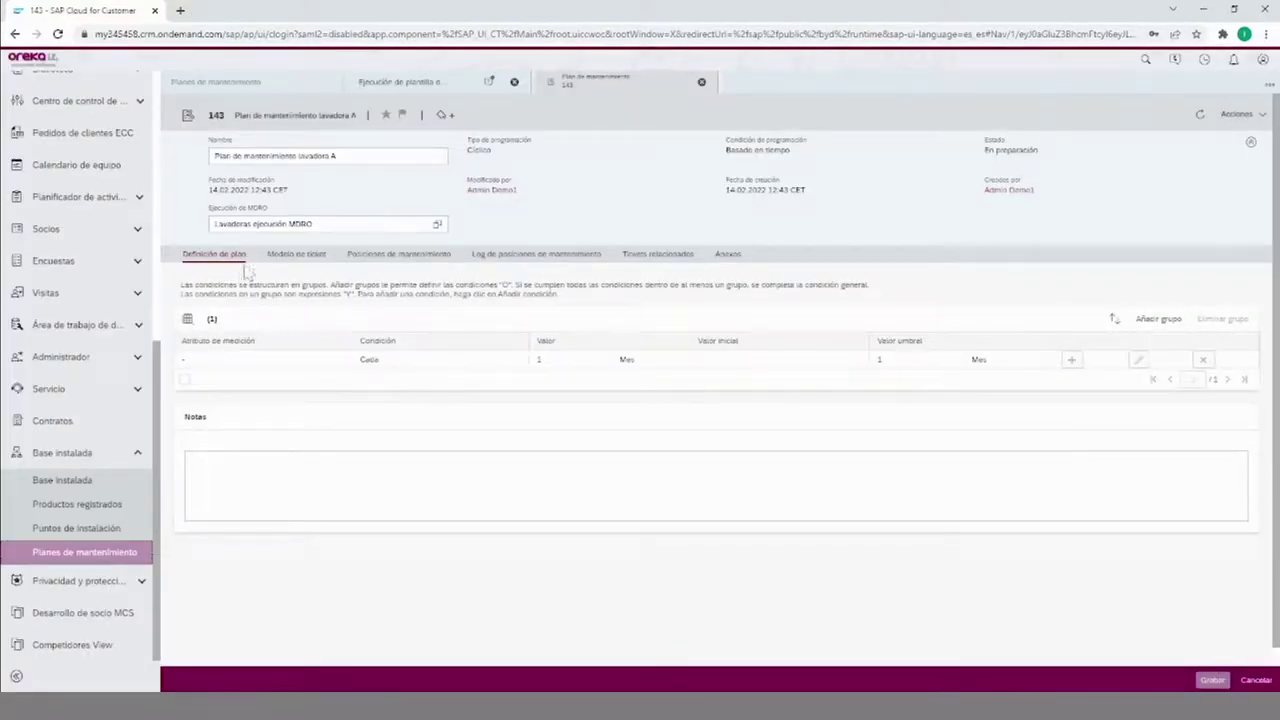
In the ticket template, set type 3-Soporte, priority 3 - Normal and subject "Mantenimiento lavadora plan de mantenimiento".
{"action": "left_click", "coordinate": [291, 264]}
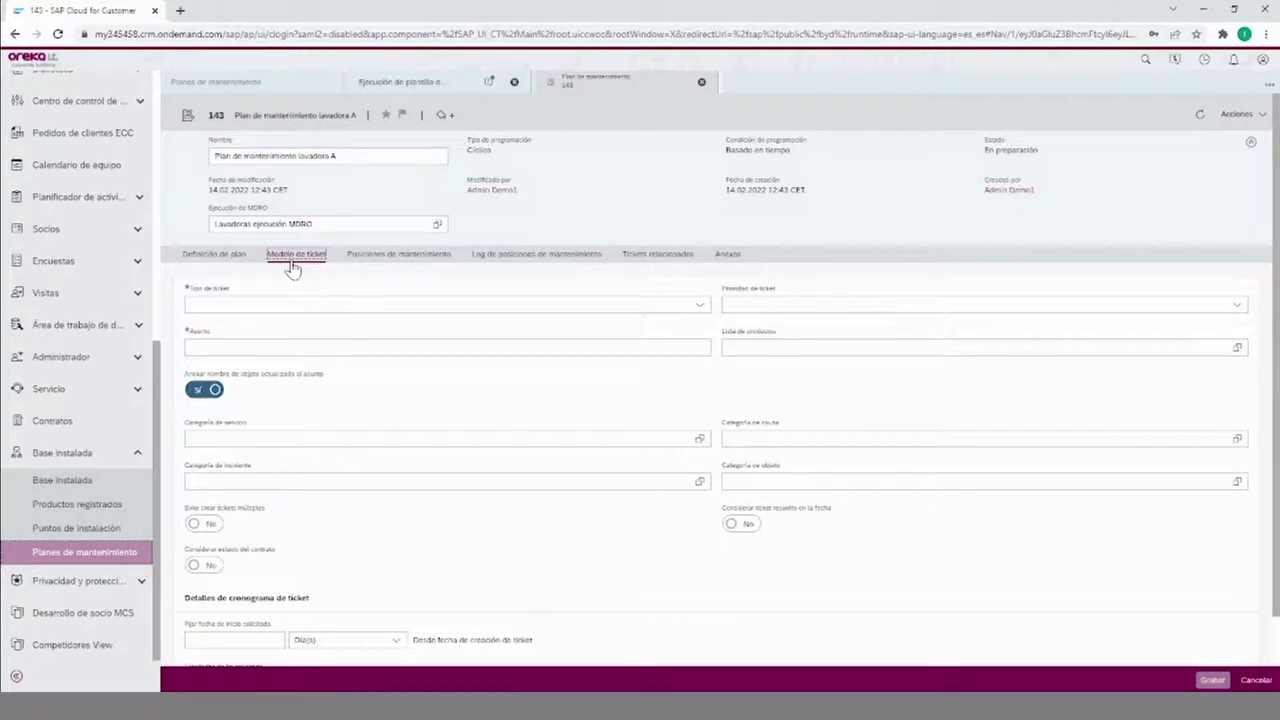
{"action": "left_click", "coordinate": [300, 305]}
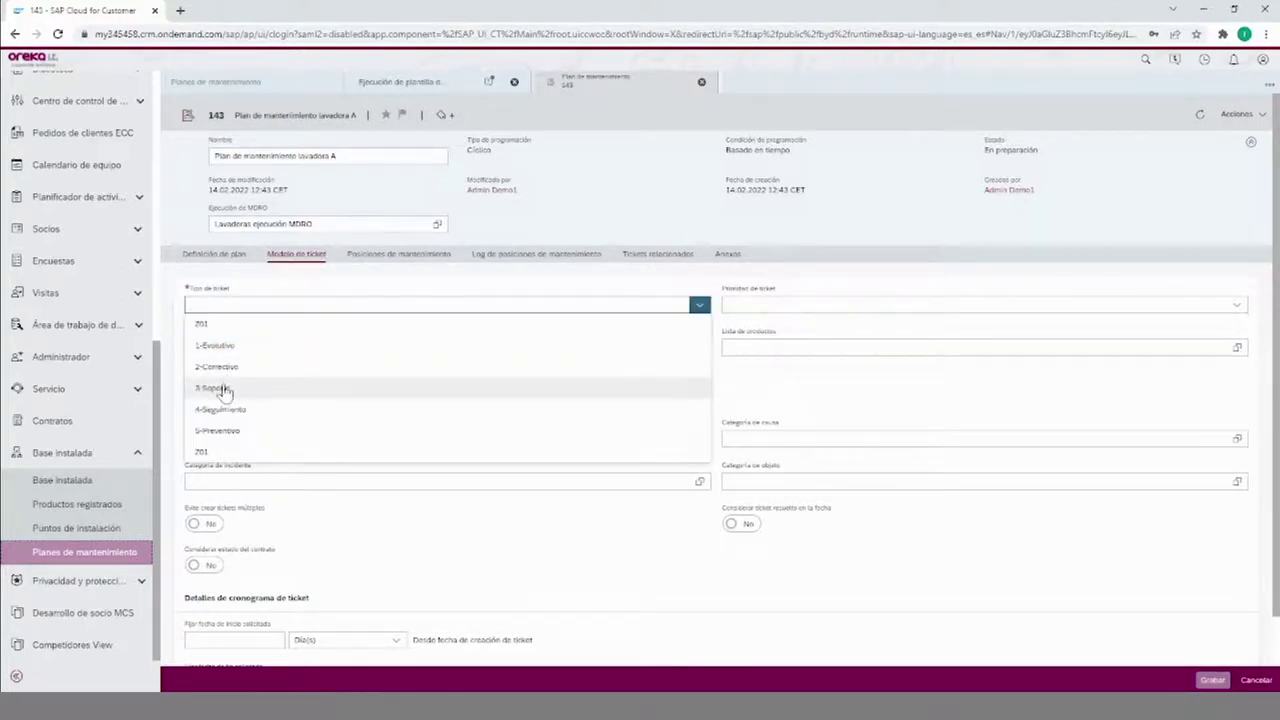
{"action": "left_click", "coordinate": [222, 389]}
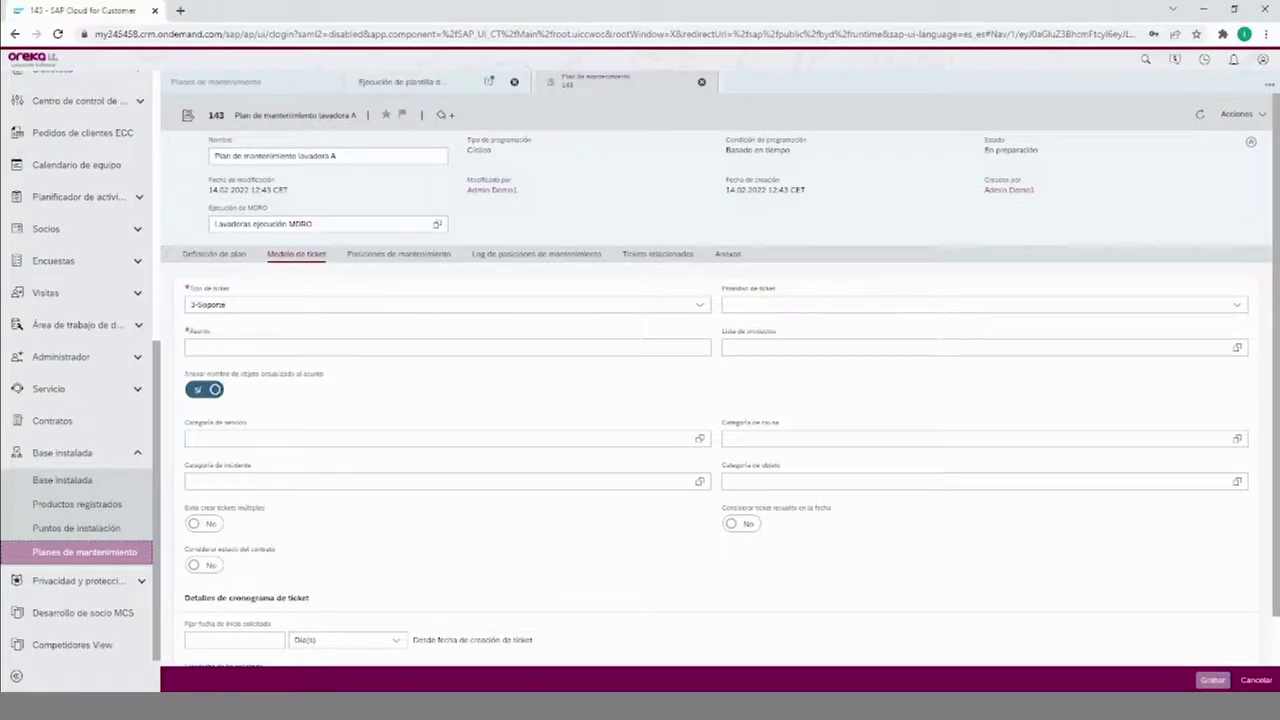
{"action": "left_click", "coordinate": [770, 305]}
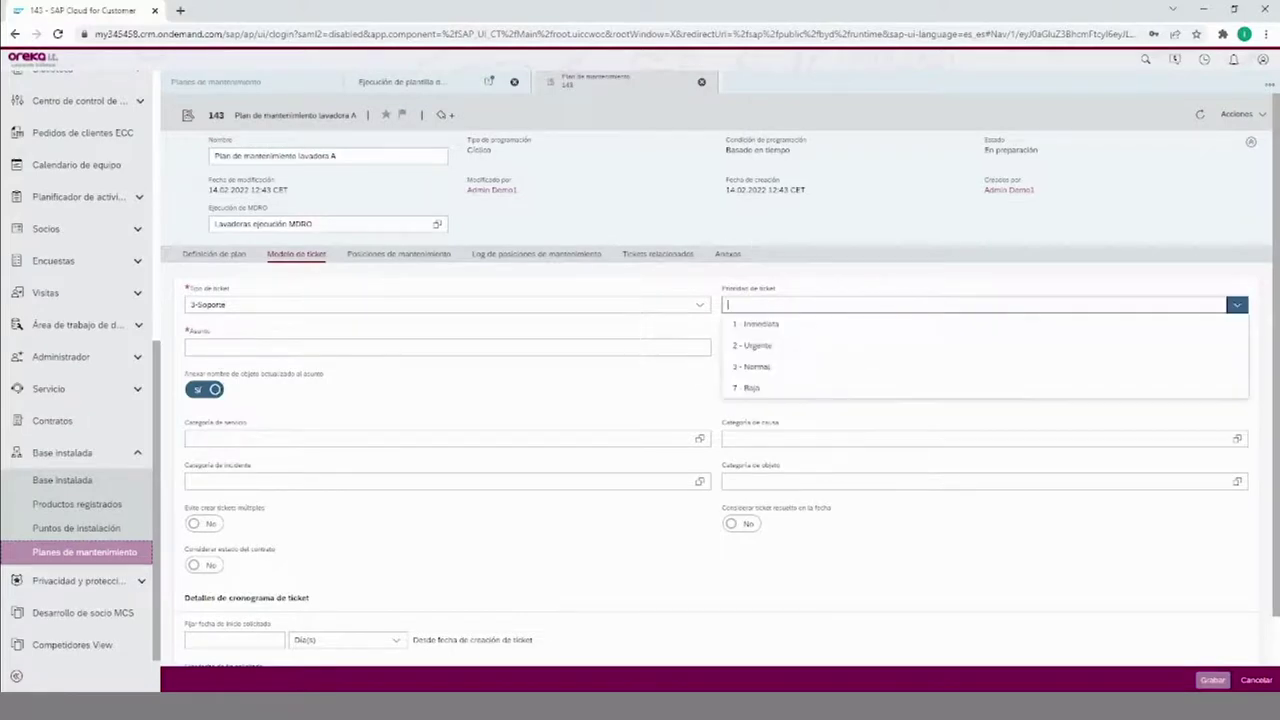
{"action": "left_click", "coordinate": [784, 367]}
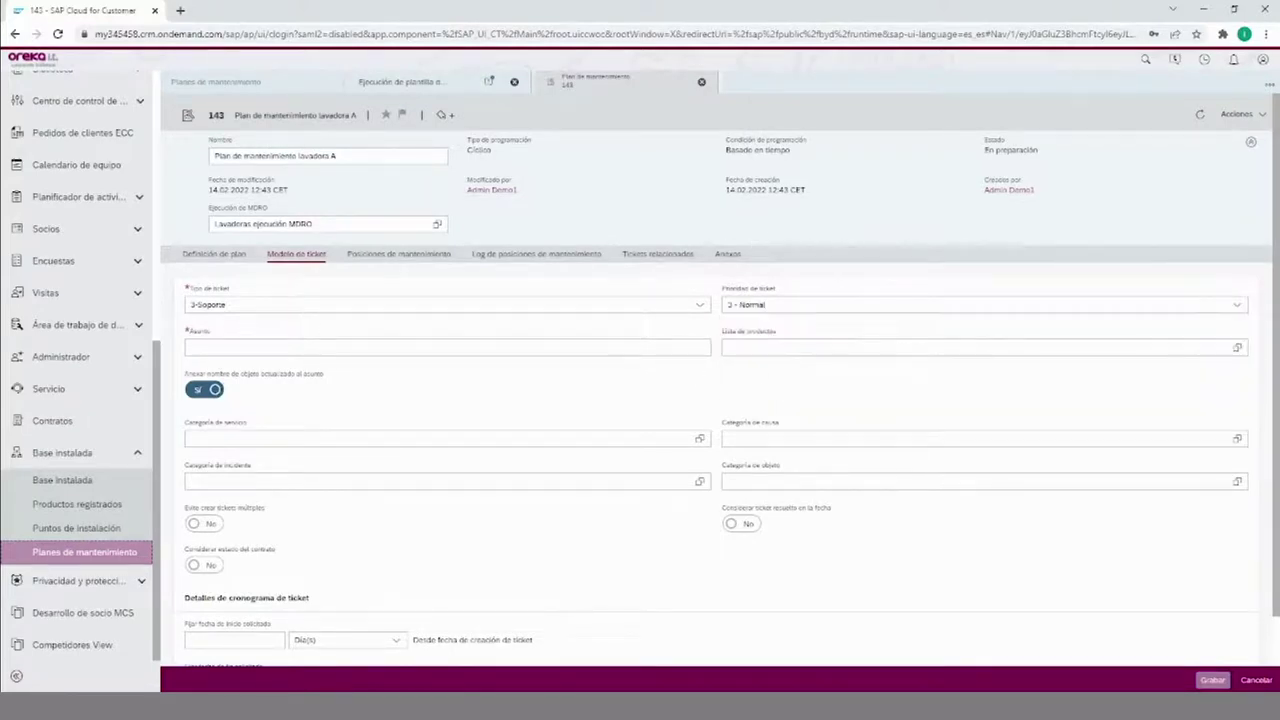
{"action": "left_click", "coordinate": [680, 350]}
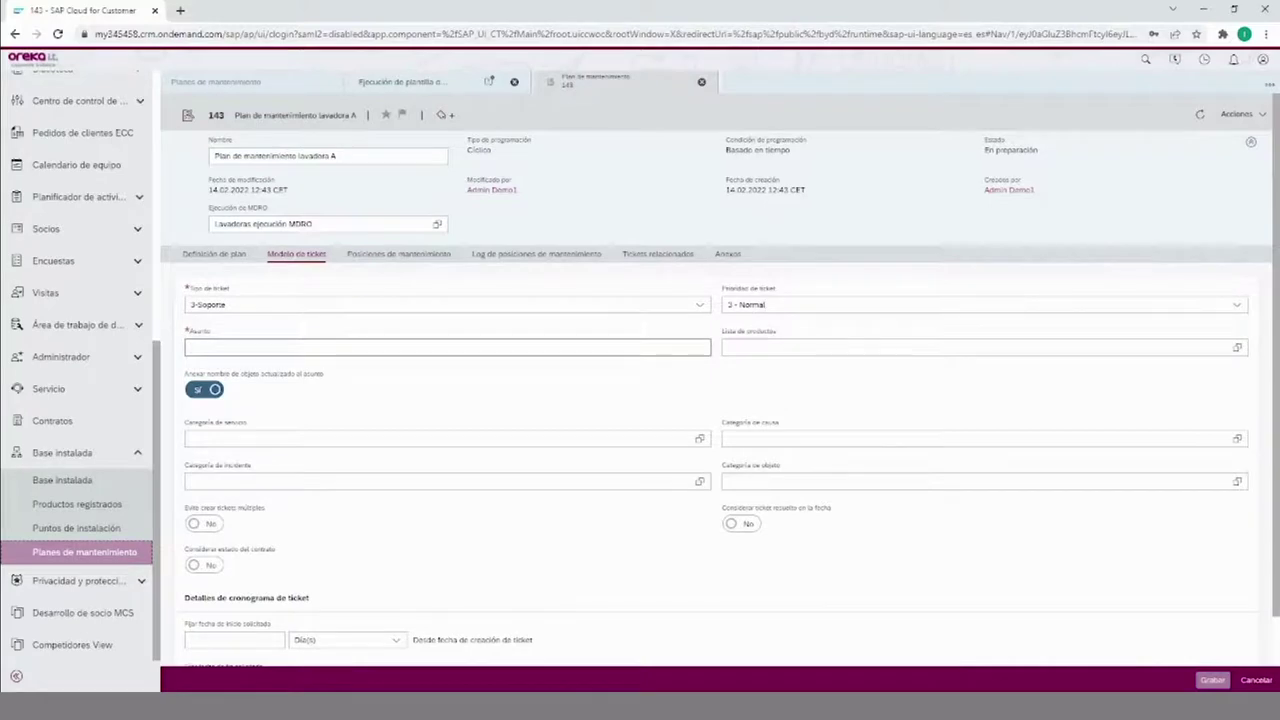
{"action": "type", "text": "Mantenimiento lavadora plan de mantenimiento"}
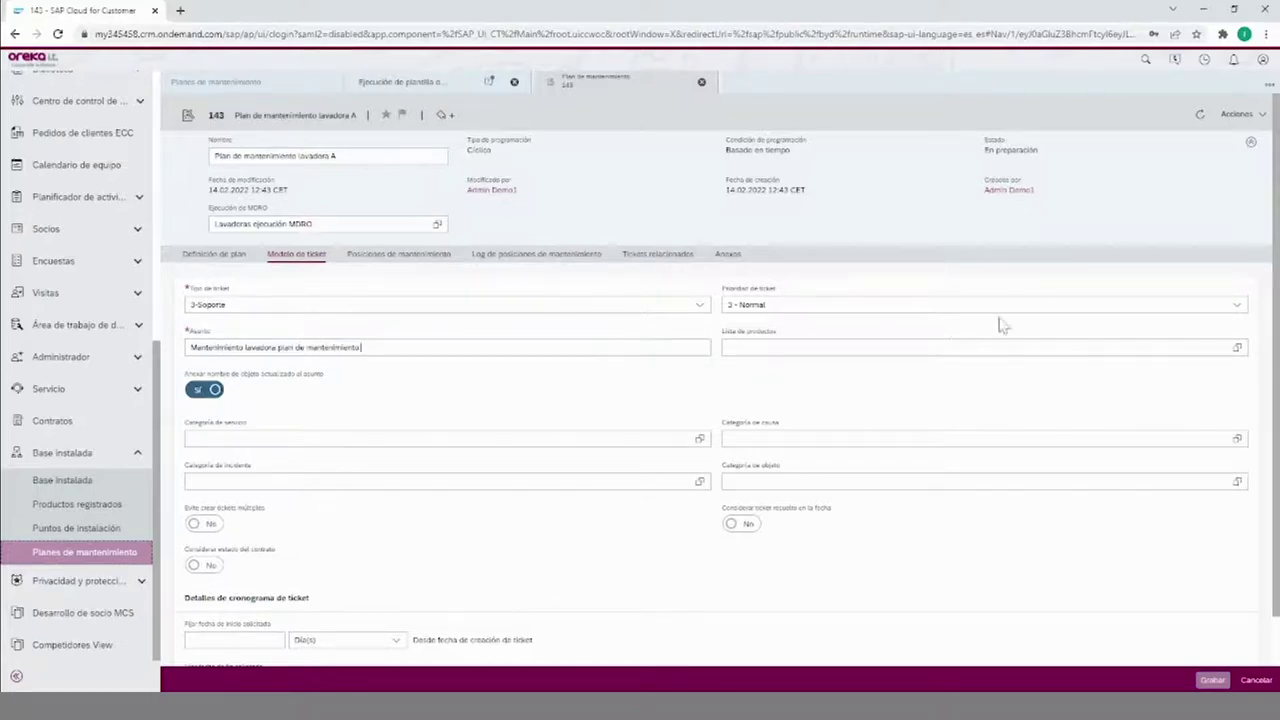
Filter the product lists by type "Propuesta de productos" and assign "Piezas lavadora serie 01" to the ticket template.
{"action": "left_click", "coordinate": [951, 347]}
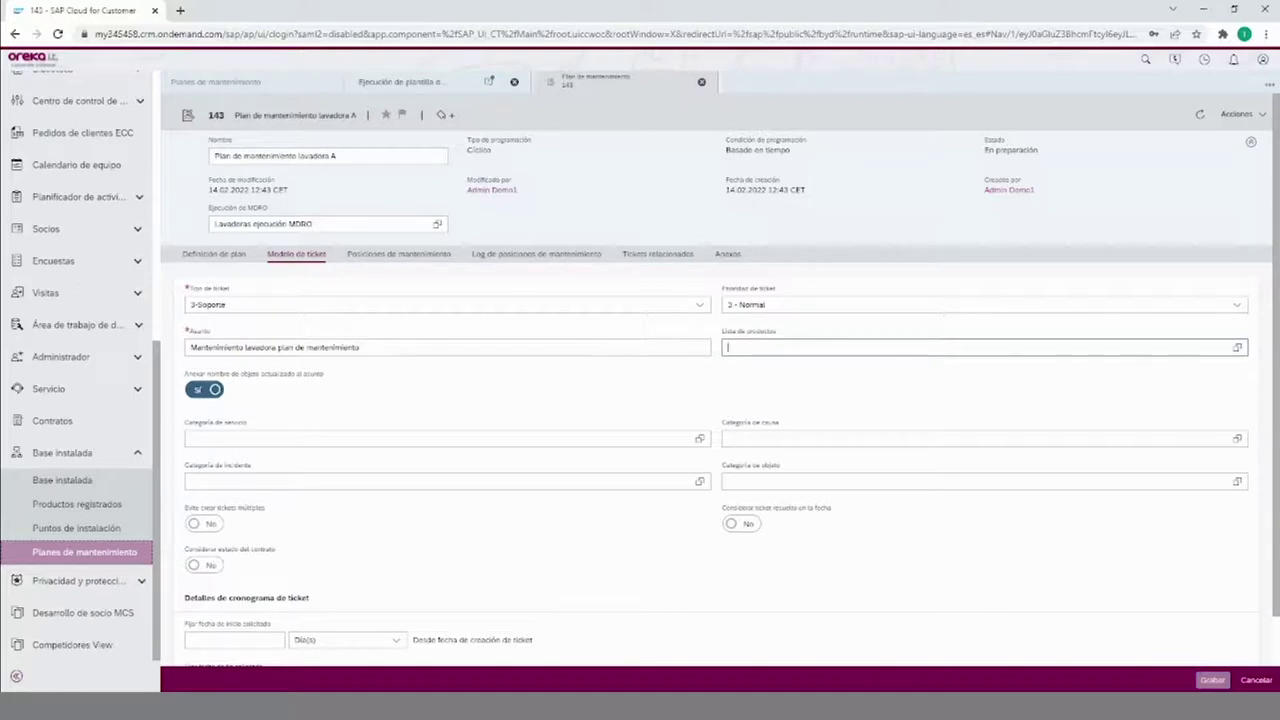
{"action": "left_click", "coordinate": [1237, 347]}
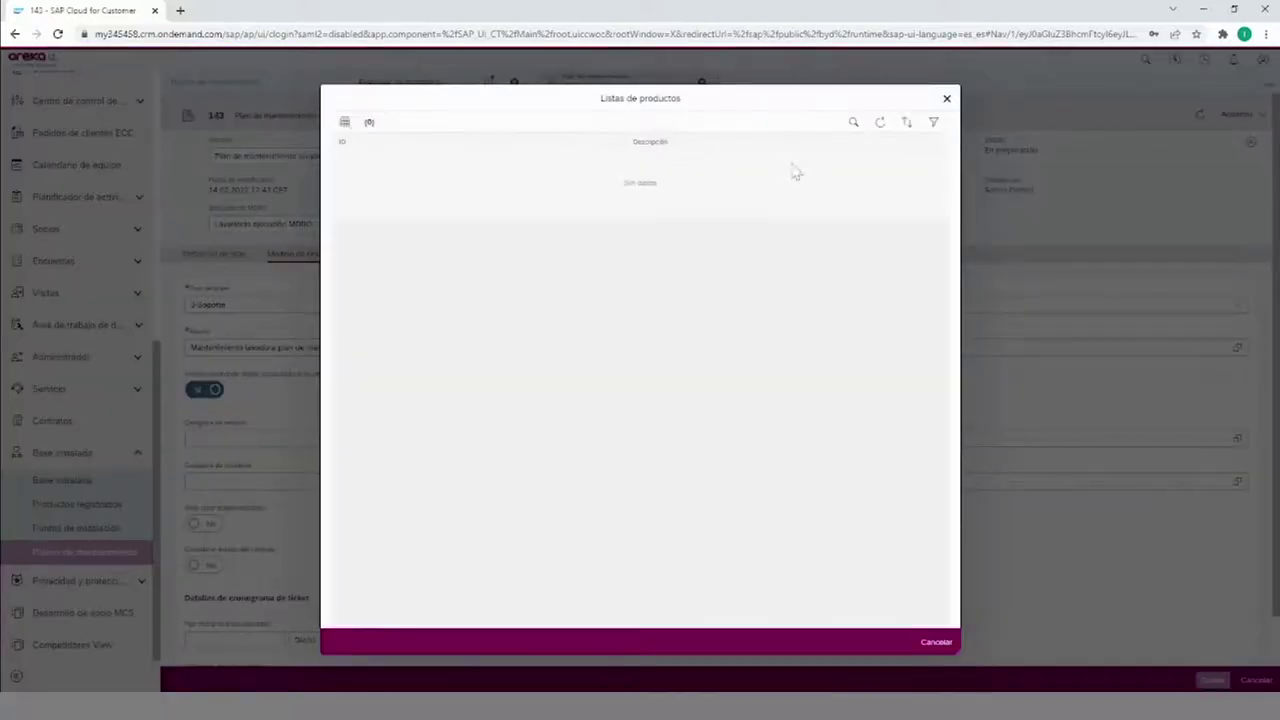
{"action": "left_click", "coordinate": [933, 121]}
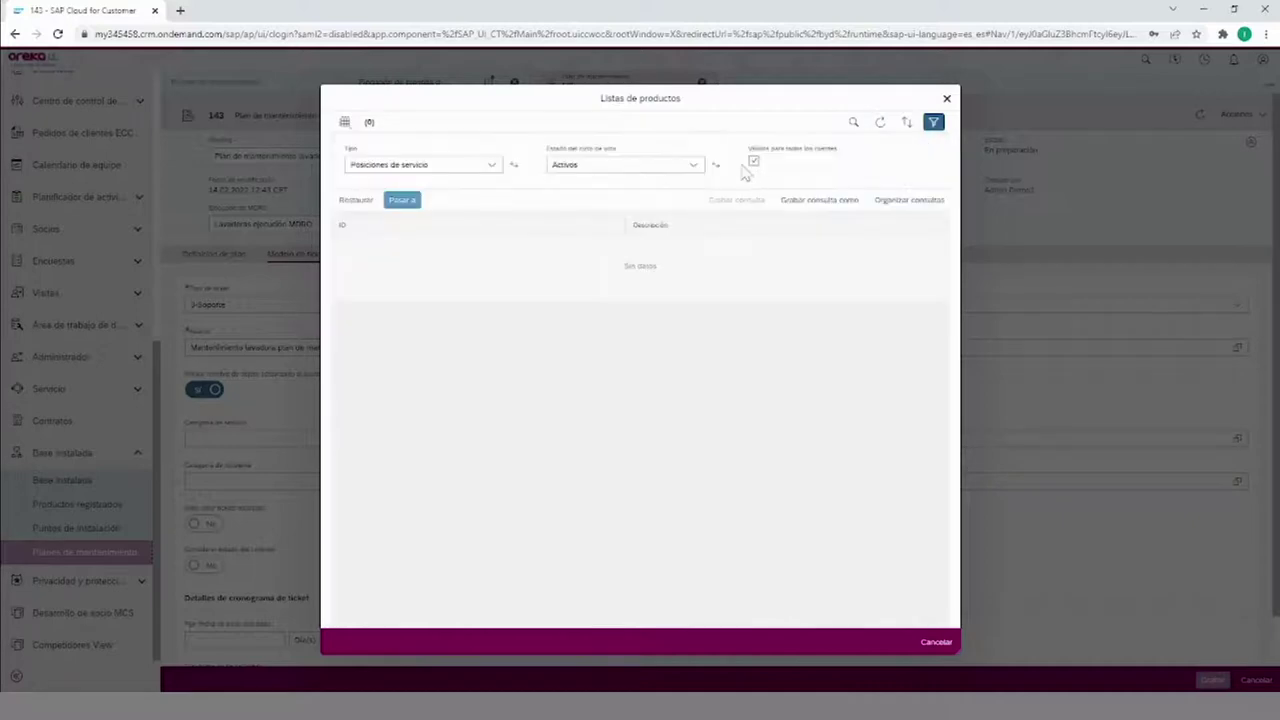
{"action": "left_click", "coordinate": [491, 165]}
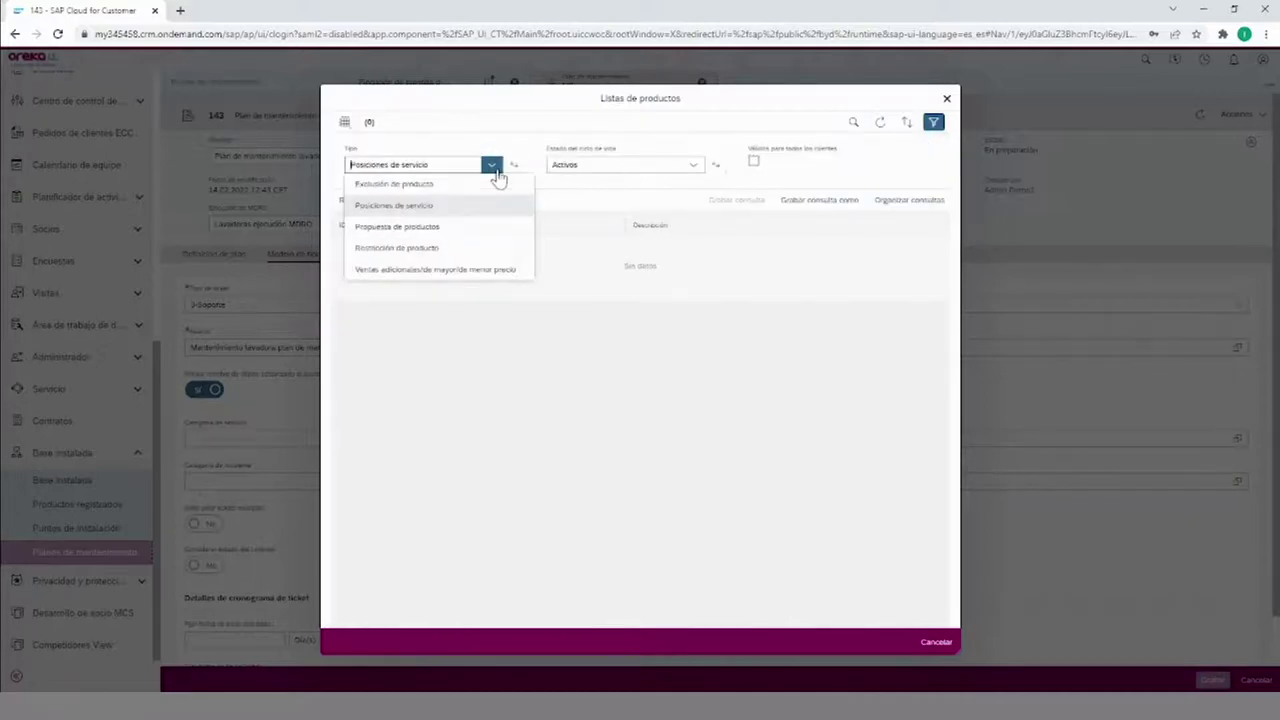
{"action": "left_click", "coordinate": [463, 231]}
{"action": "left_click", "coordinate": [420, 210]}
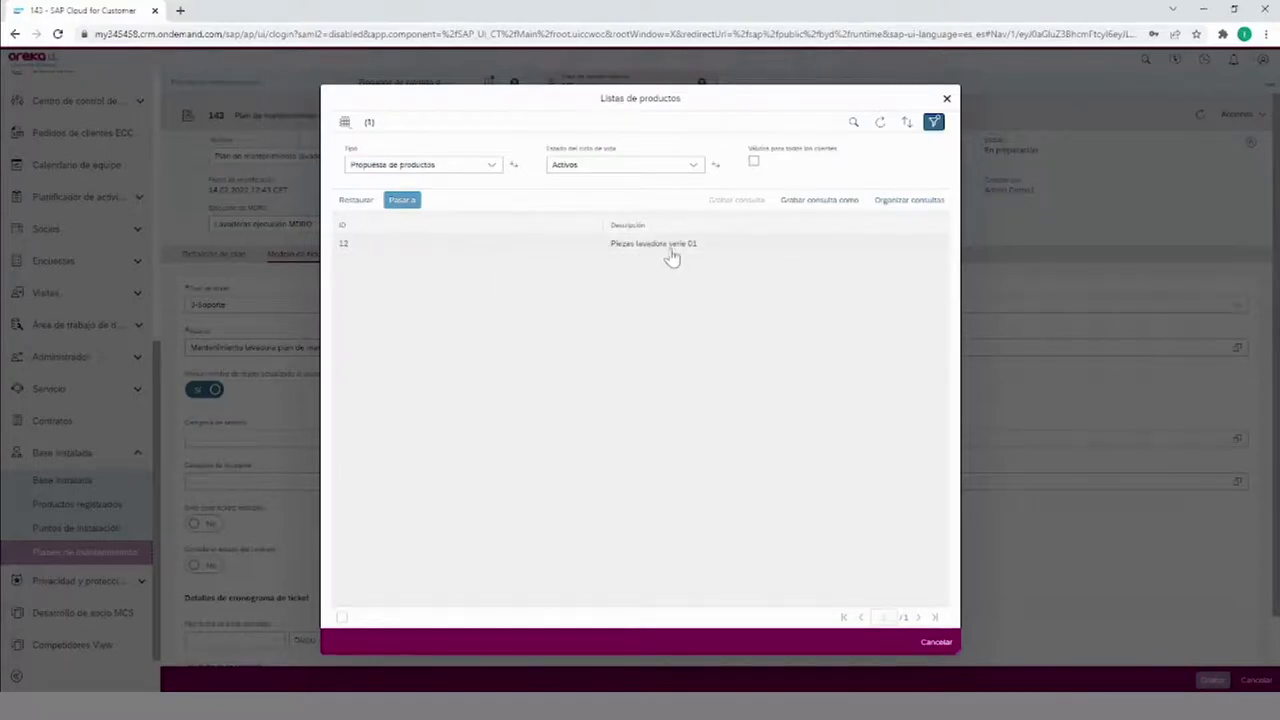
{"action": "left_click", "coordinate": [679, 248]}
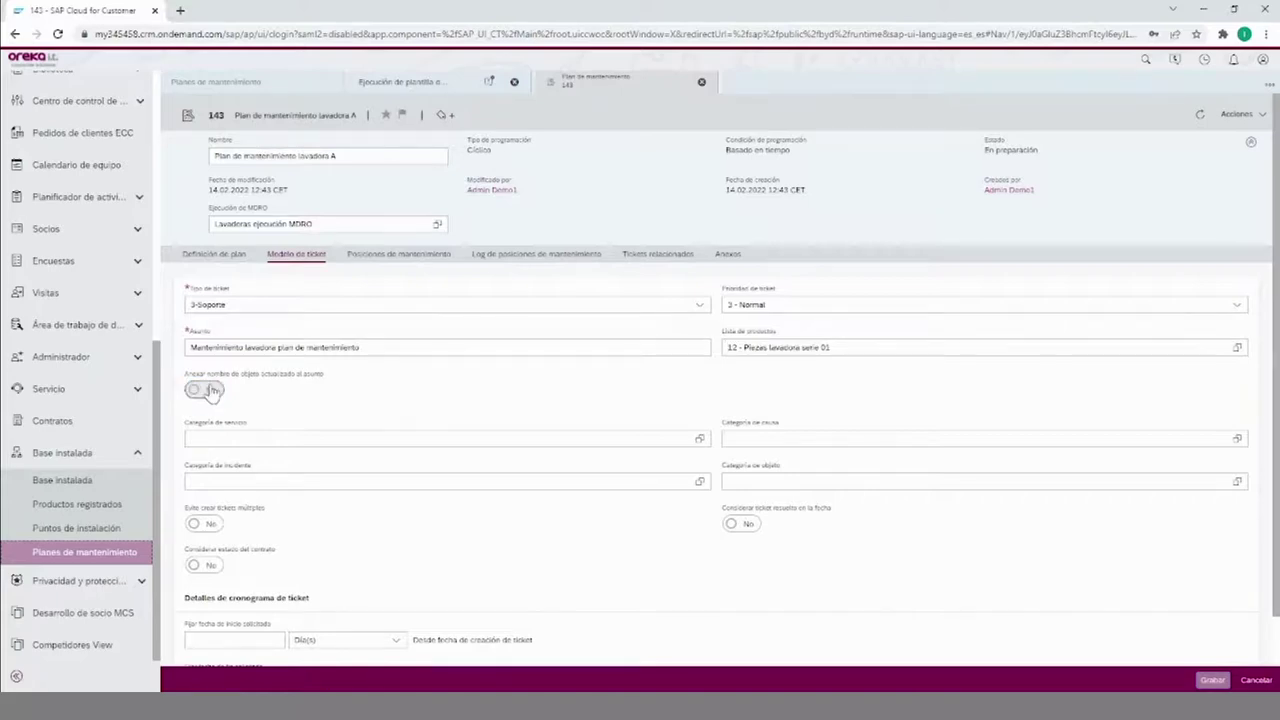
Disable appending the object name to the subject, and enable avoiding multiple tickets and considering the contract status.
{"action": "left_click", "coordinate": [205, 389]}
{"action": "scroll", "coordinate": [400, 366], "scroll_direction": "down", "scroll_amount": 1}
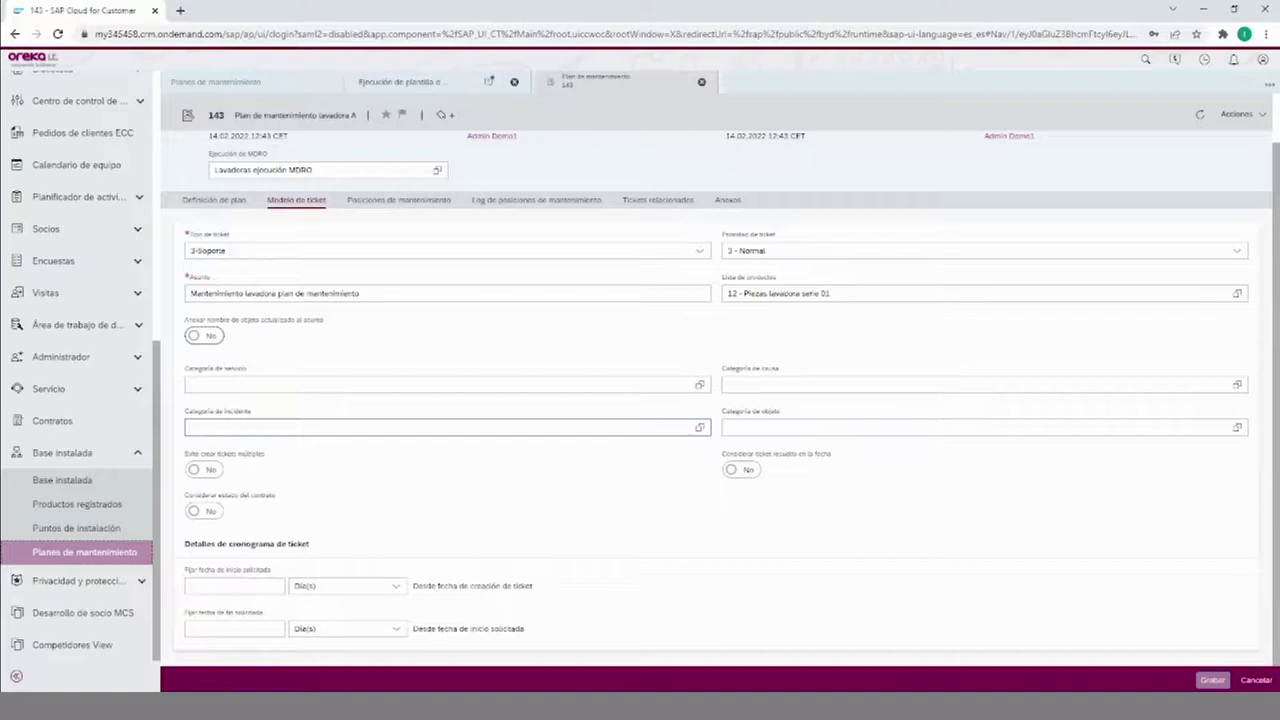
{"action": "left_click", "coordinate": [206, 469]}
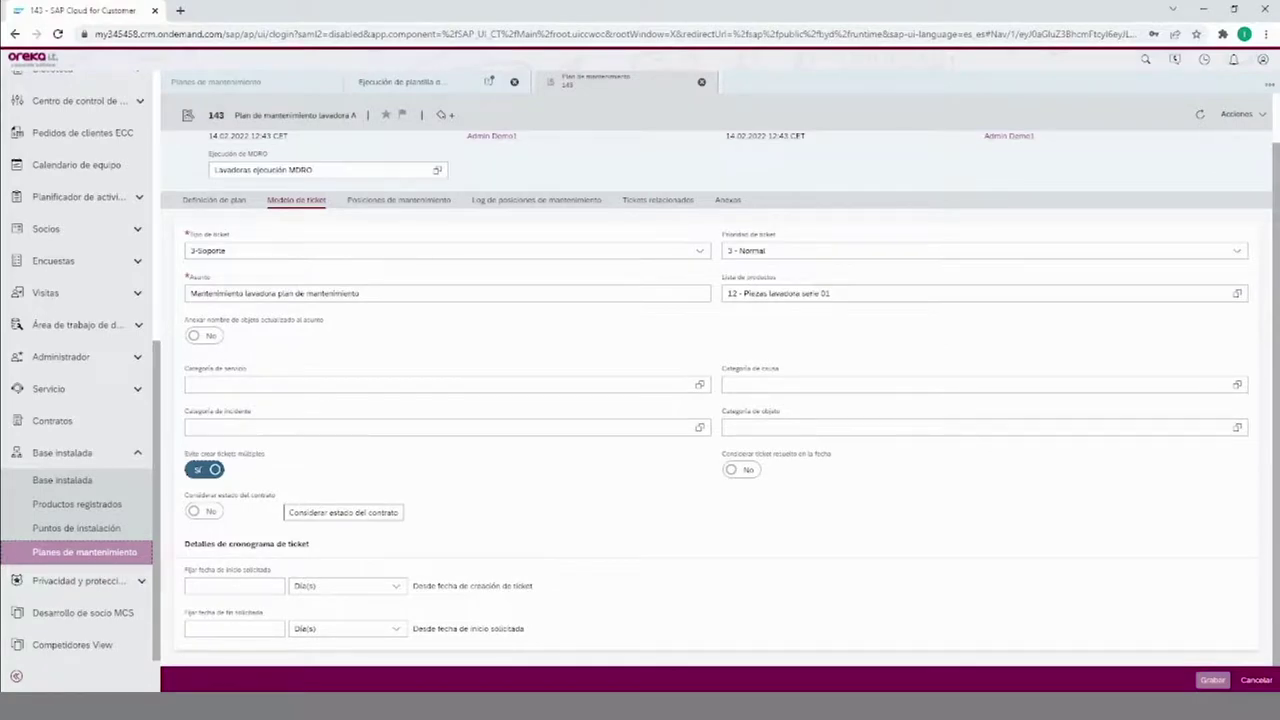
{"action": "left_click", "coordinate": [212, 511]}
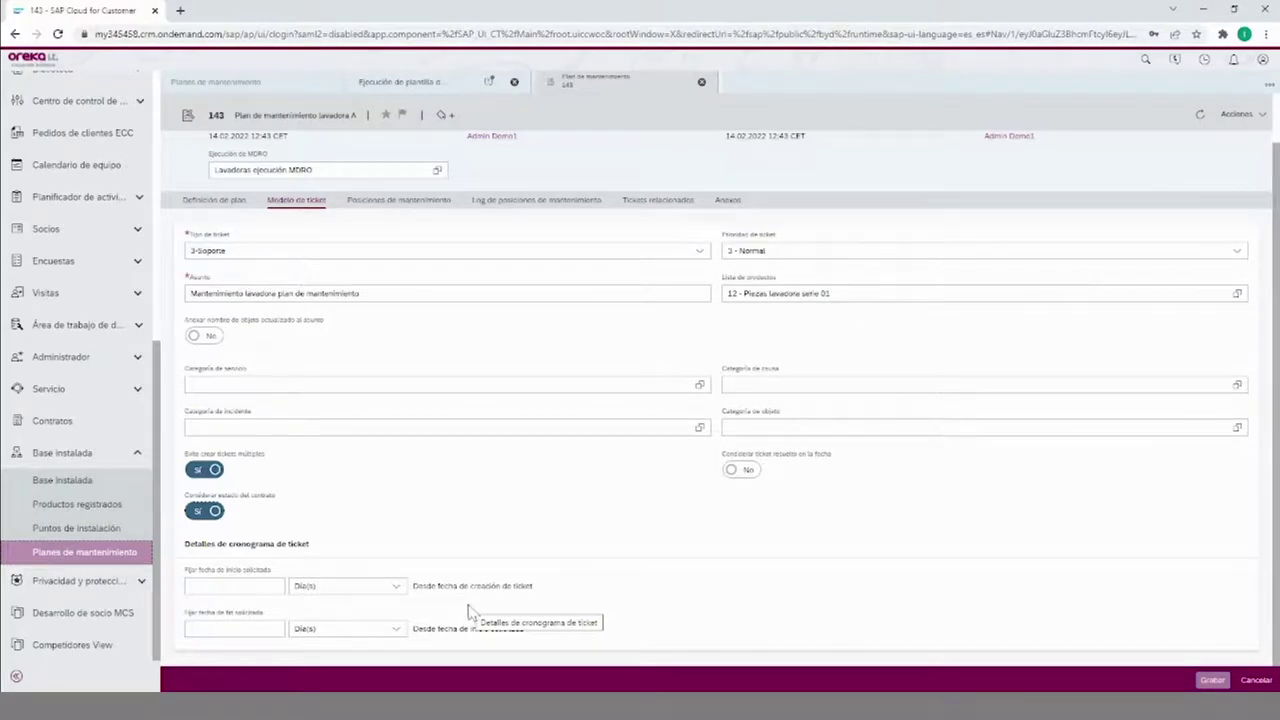
Set the requested start to 2 days after ticket creation and the requested end to 3 days after the start.
{"action": "left_click", "coordinate": [258, 586]}
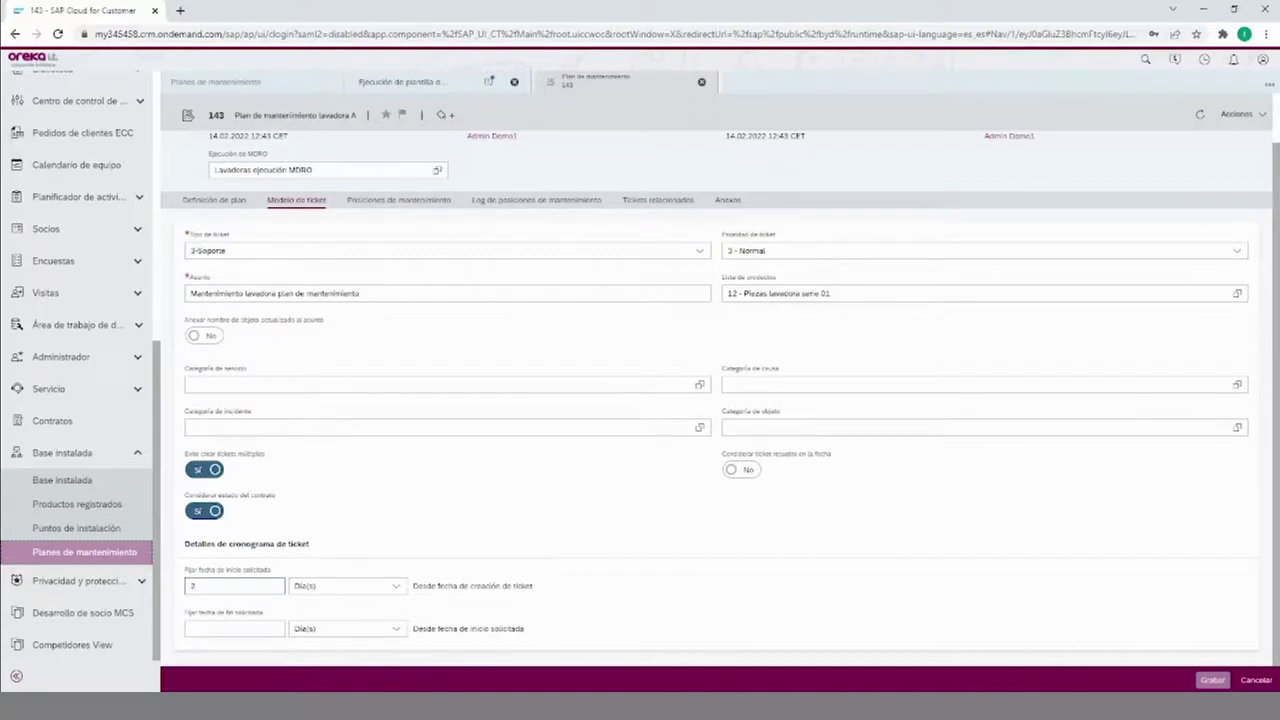
{"action": "left_click", "coordinate": [262, 628]}
{"action": "type", "text": "3"}
Add the registered product Lavadora serie 1 (product 100) to the plan's maintenance positions.
{"action": "left_click", "coordinate": [405, 201]}
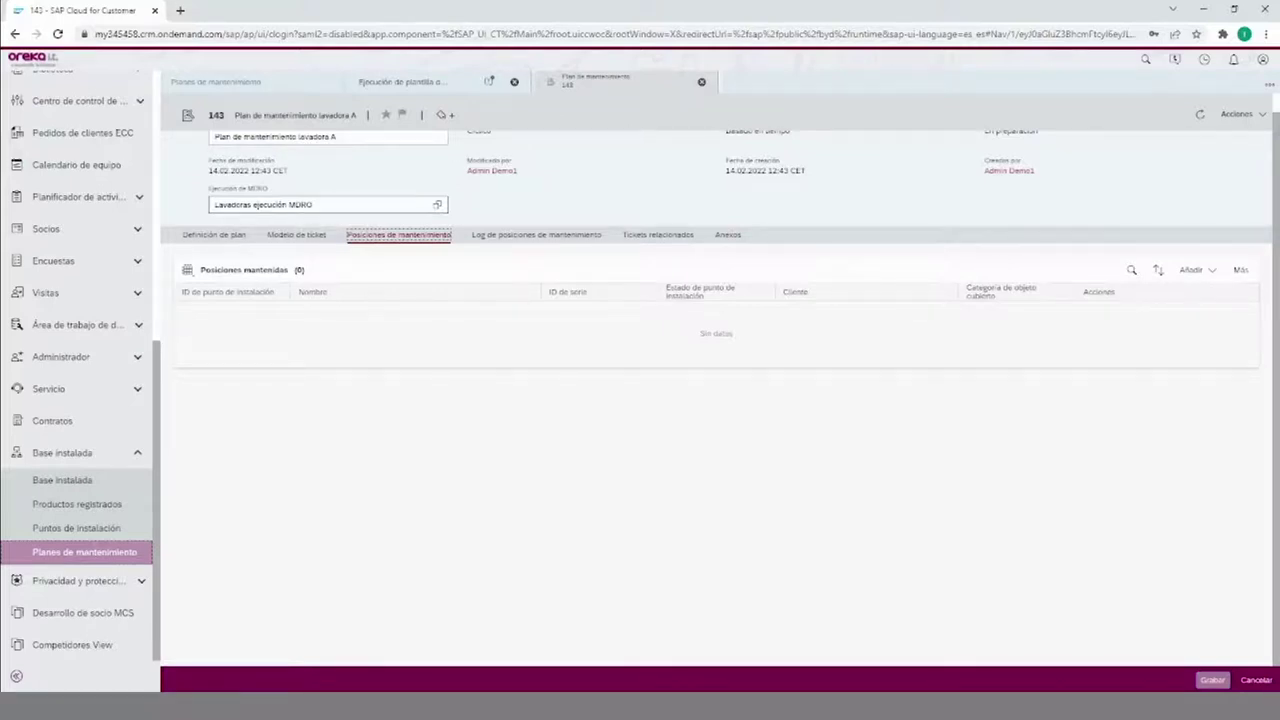
{"action": "left_click", "coordinate": [1191, 273]}
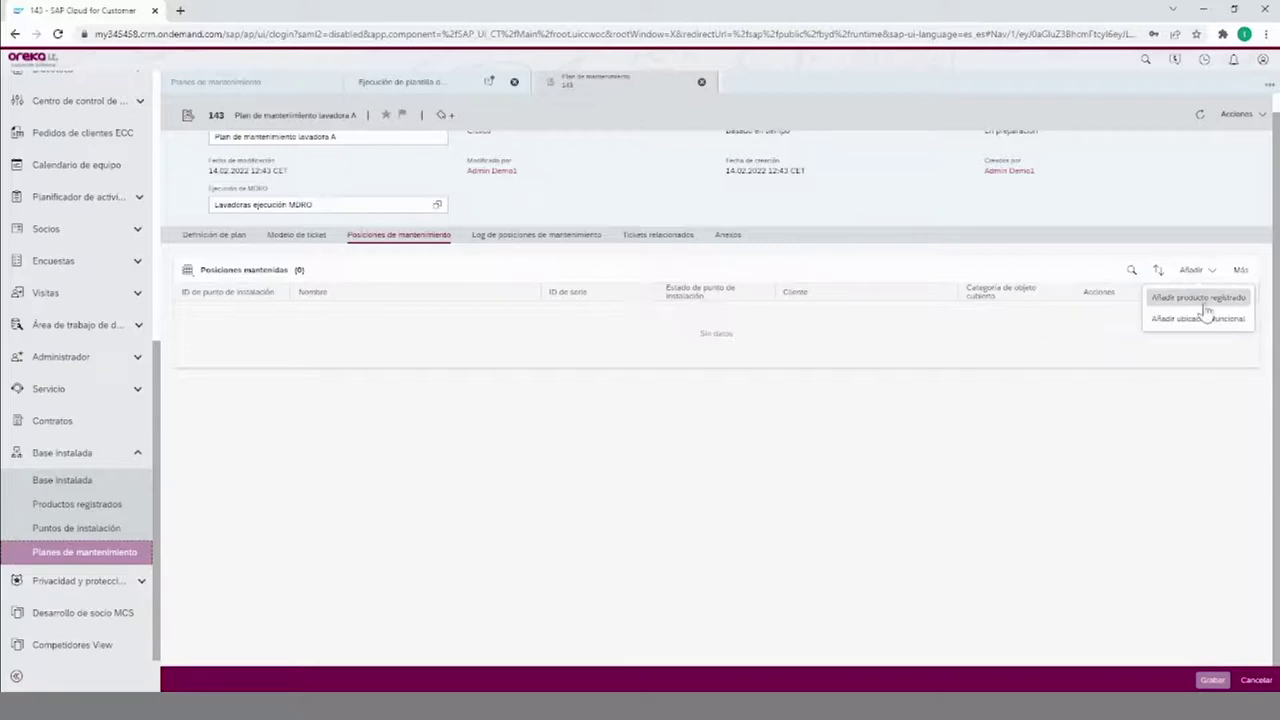
{"action": "left_click", "coordinate": [1206, 315]}
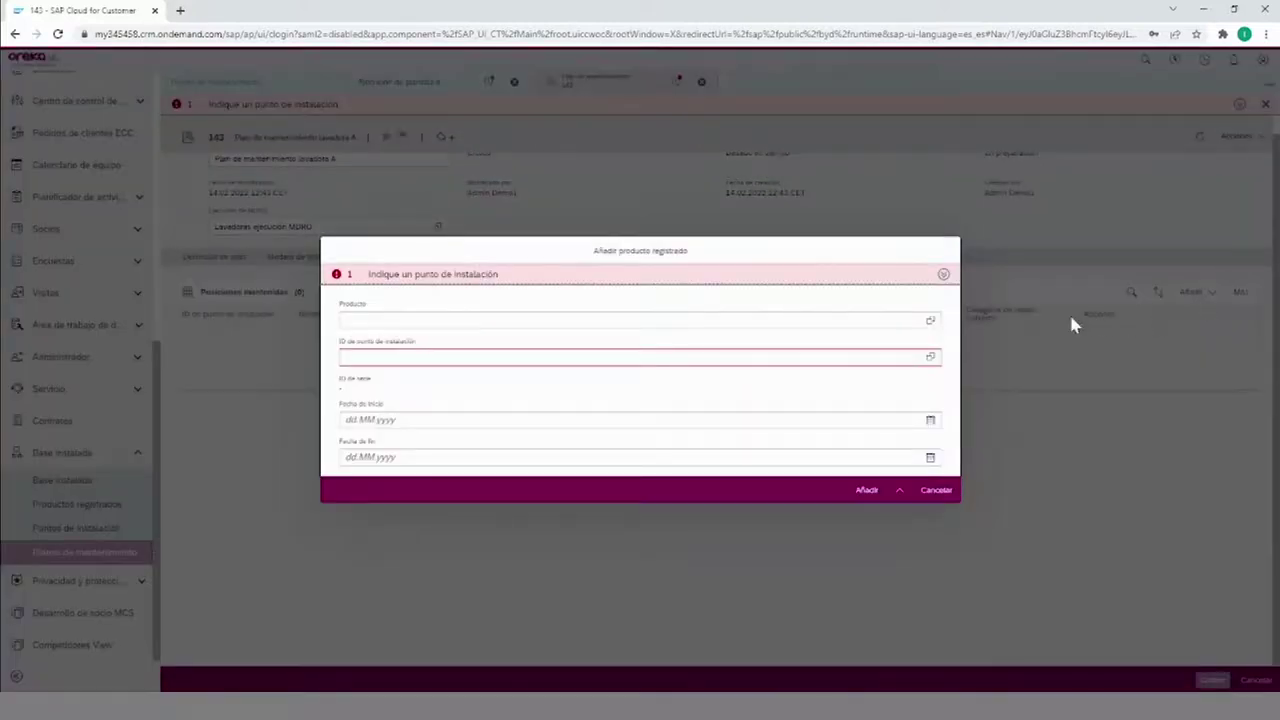
{"action": "left_click", "coordinate": [929, 320]}
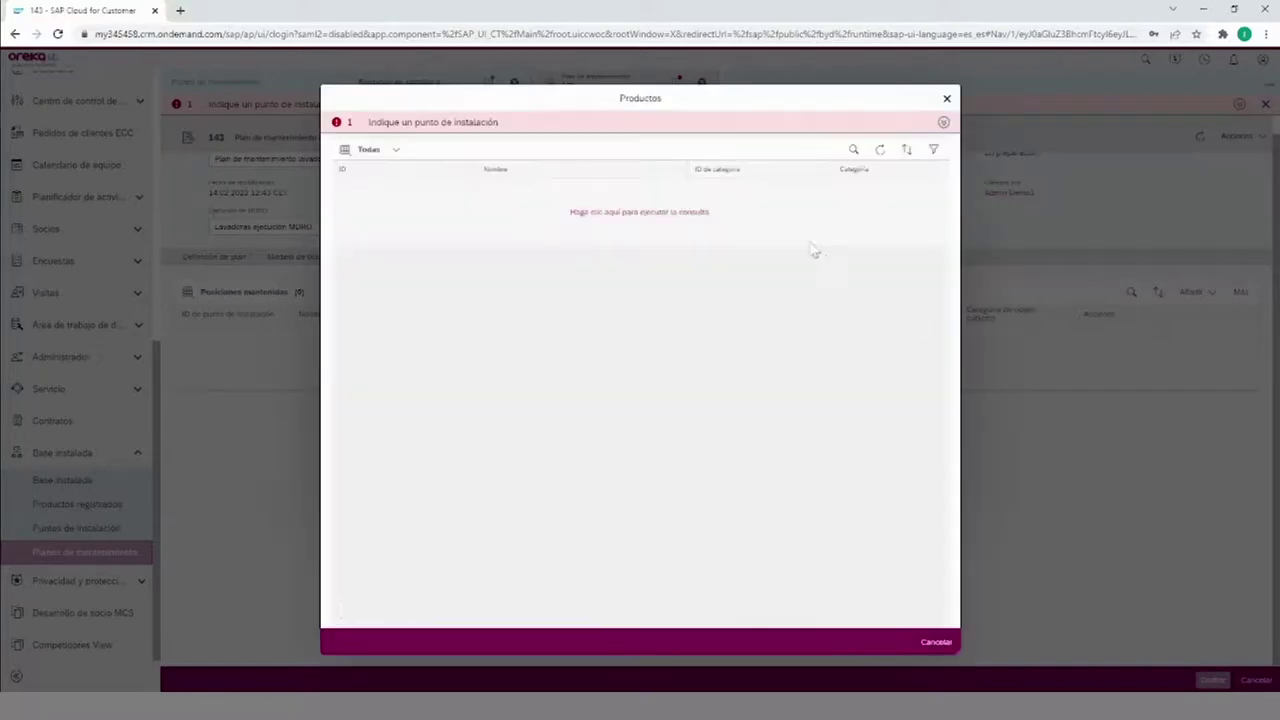
{"action": "left_click", "coordinate": [603, 172]}
{"action": "type", "text": "lavora"}
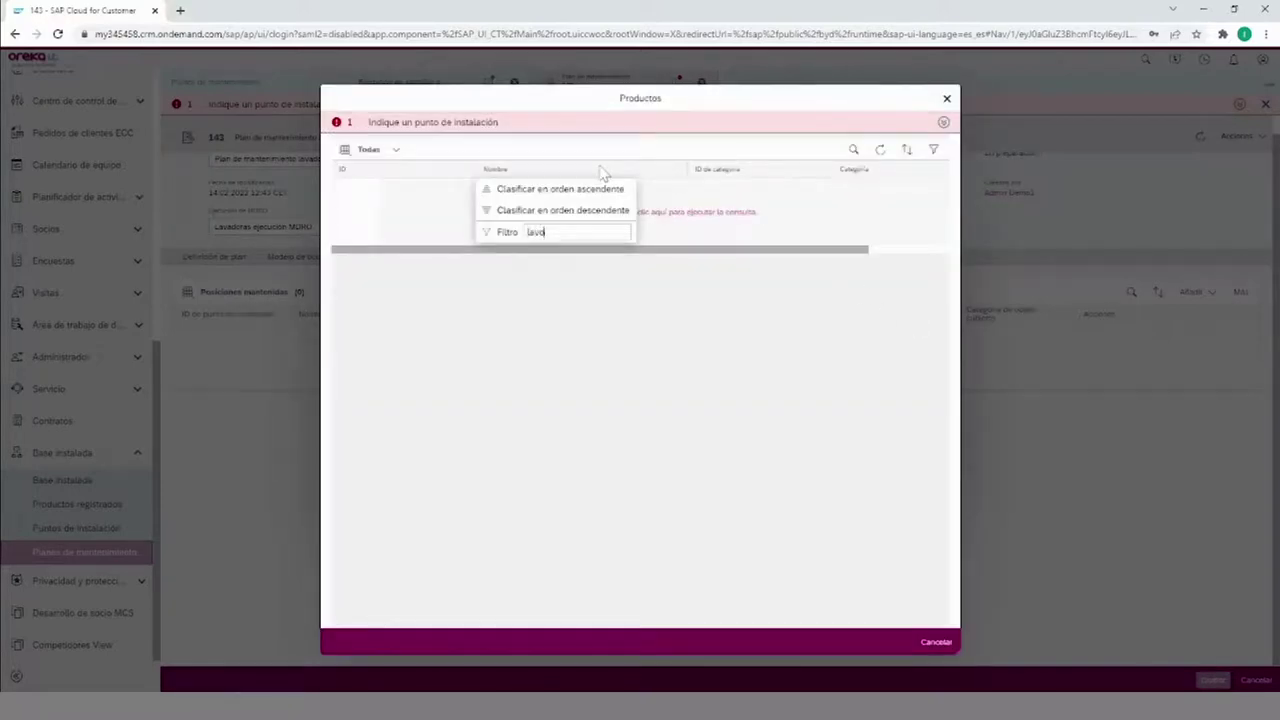
{"action": "type", "text": "dora"}
{"action": "key", "text": "Return"}
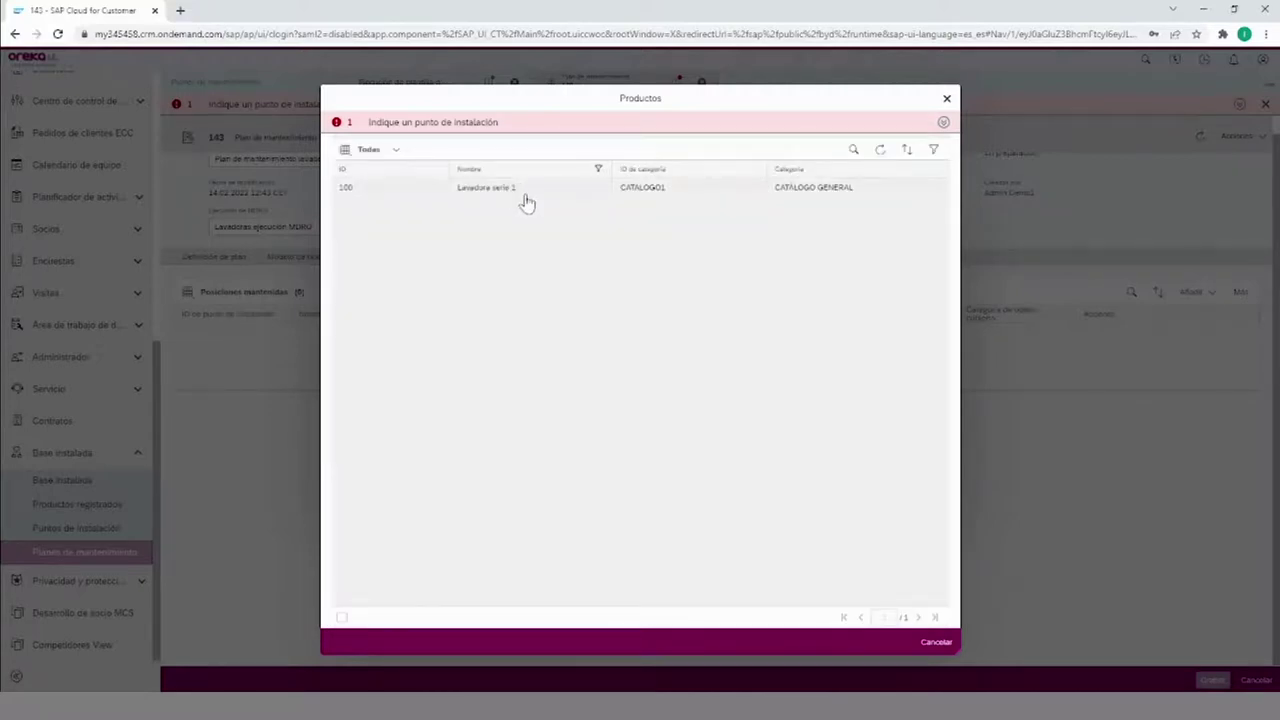
{"action": "left_click", "coordinate": [536, 191]}
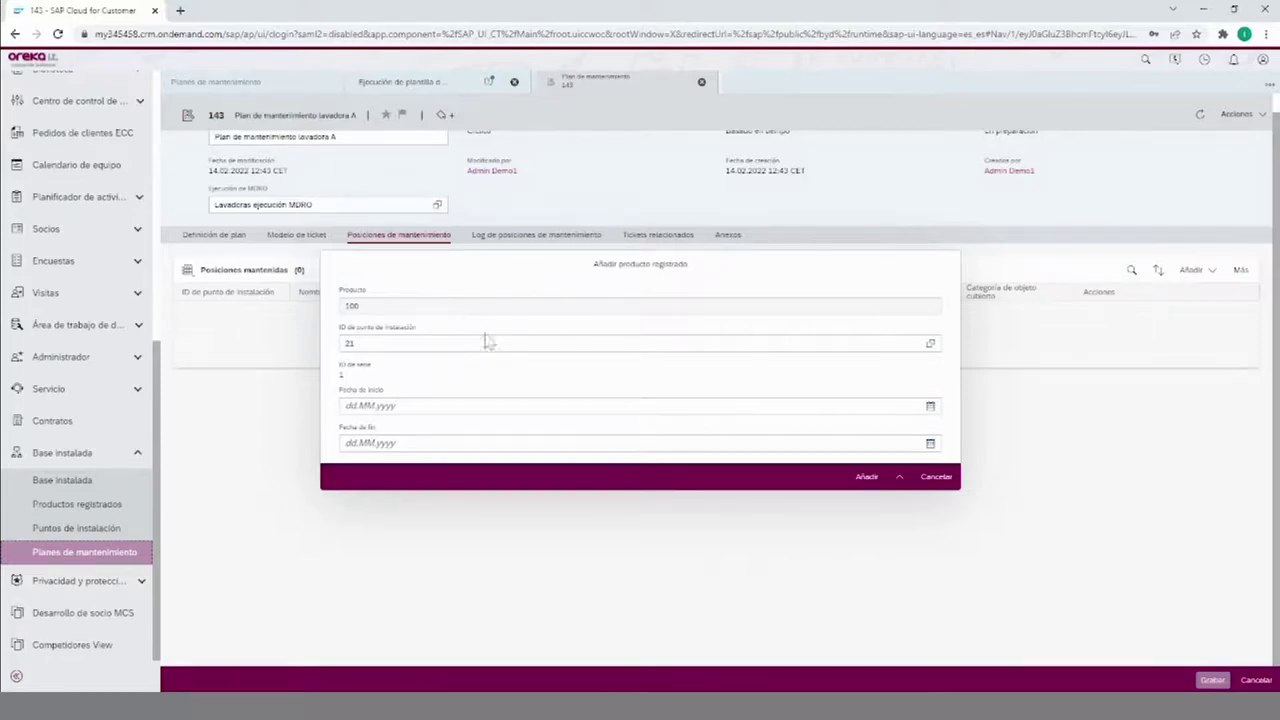
{"action": "left_click", "coordinate": [865, 478]}
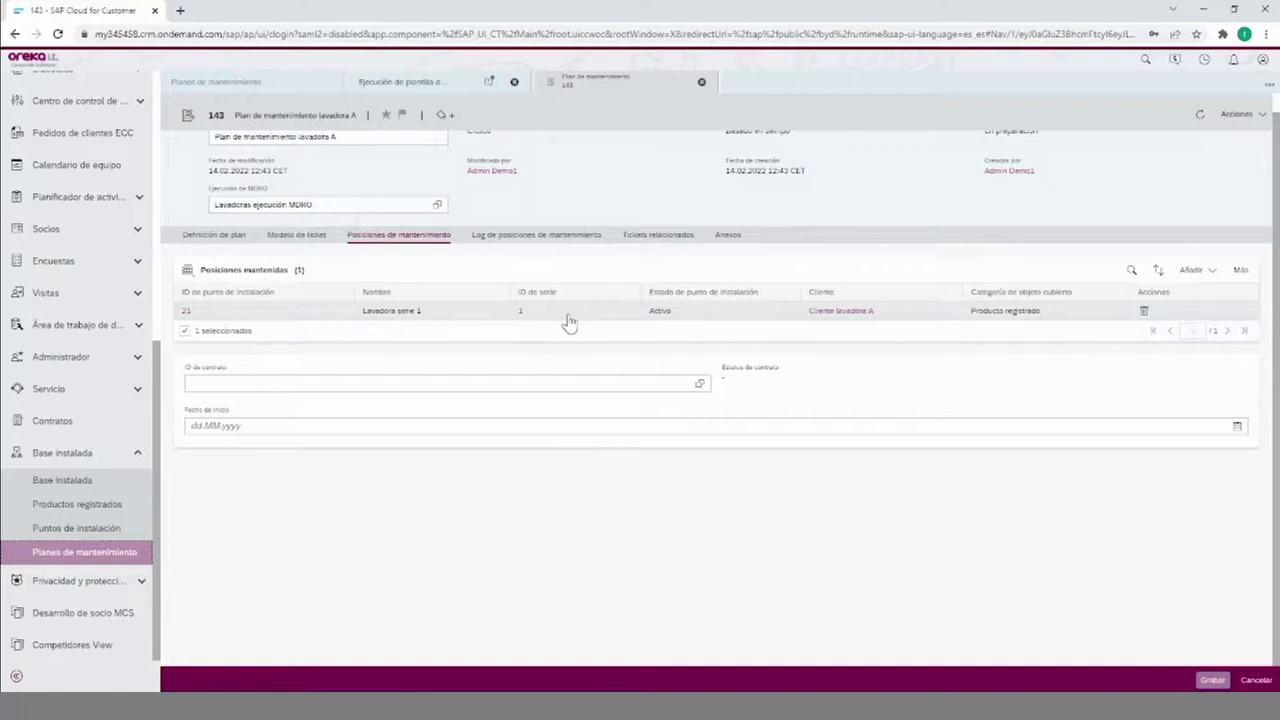
Assign the contract Contrato lavadoras A to the Lavadora serie 1 maintenance position.
{"action": "left_click", "coordinate": [364, 382]}
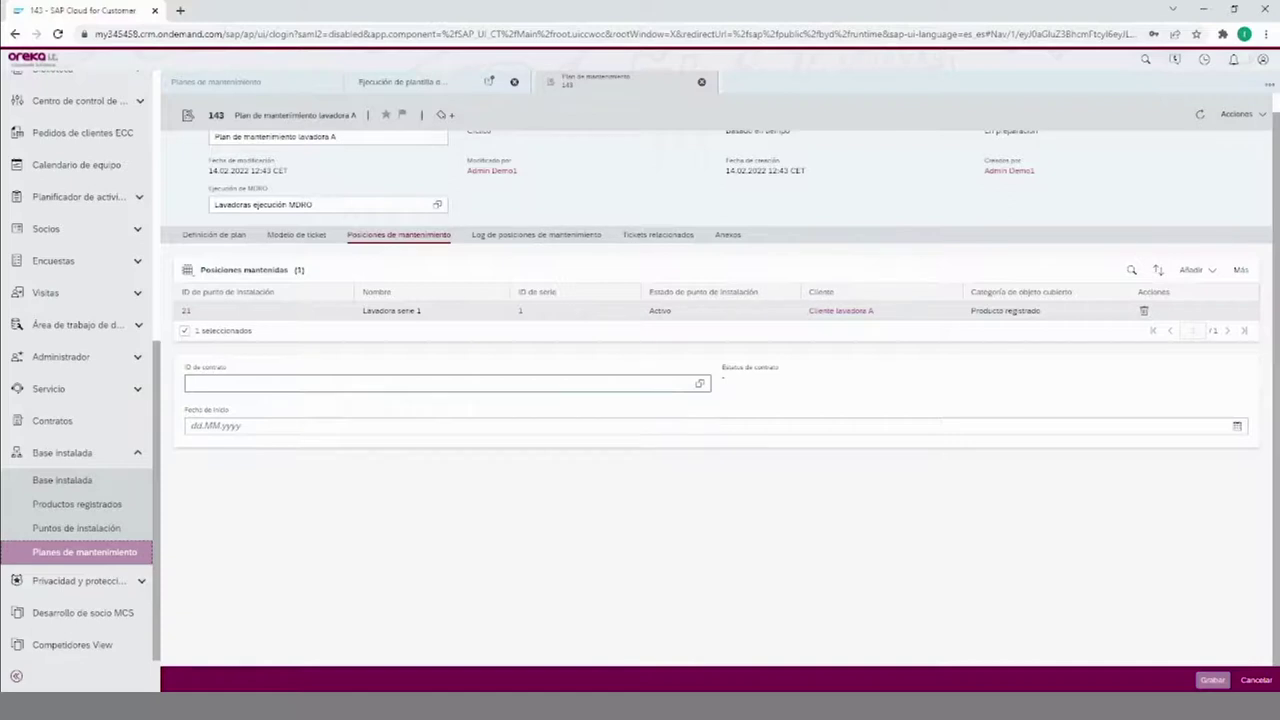
{"action": "left_click", "coordinate": [701, 385]}
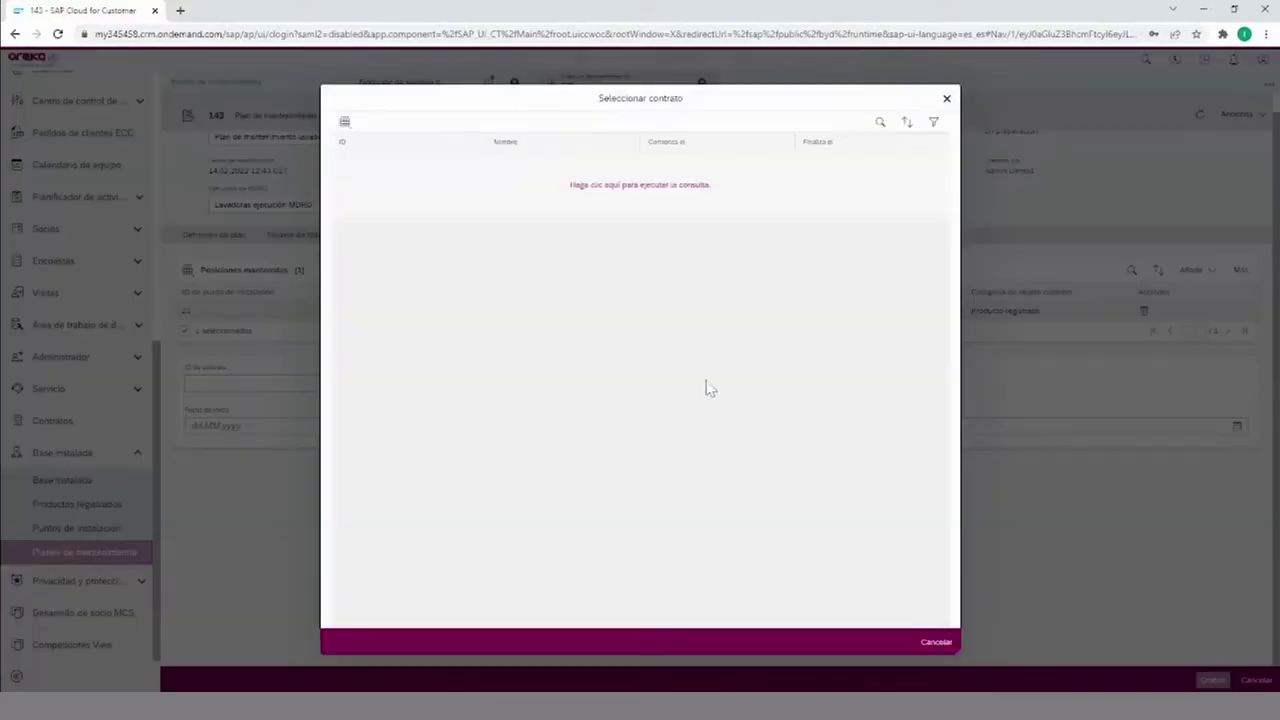
{"action": "left_click", "coordinate": [651, 186]}
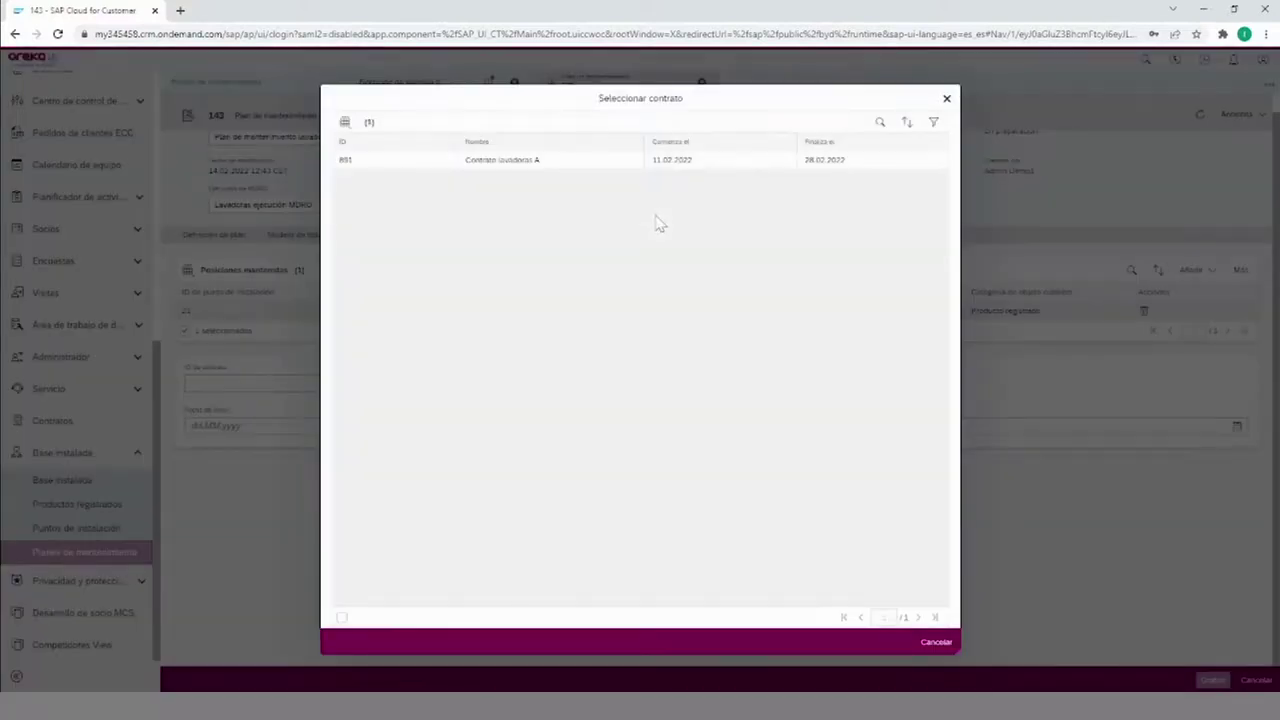
{"action": "left_click", "coordinate": [583, 168]}
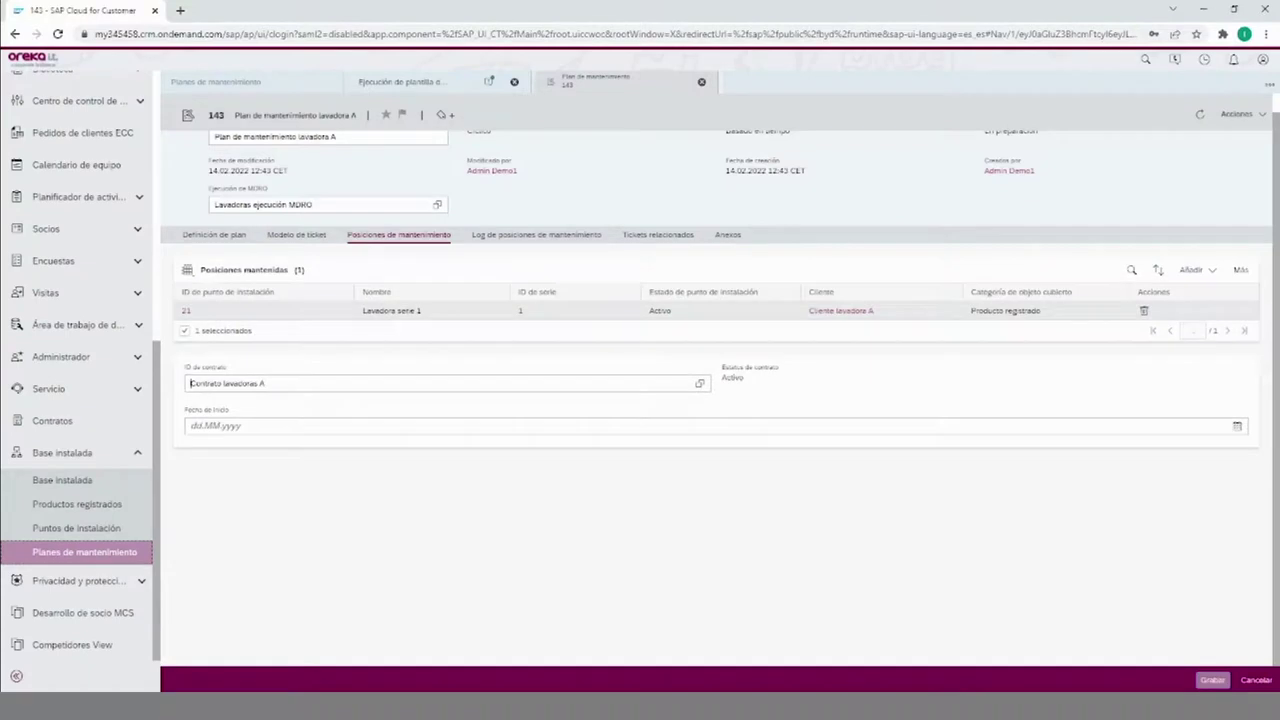
Set the maintenance position's start date to 14.02.2022 and save the plan.
{"action": "left_click", "coordinate": [1237, 426]}
{"action": "left_click", "coordinate": [224, 535]}
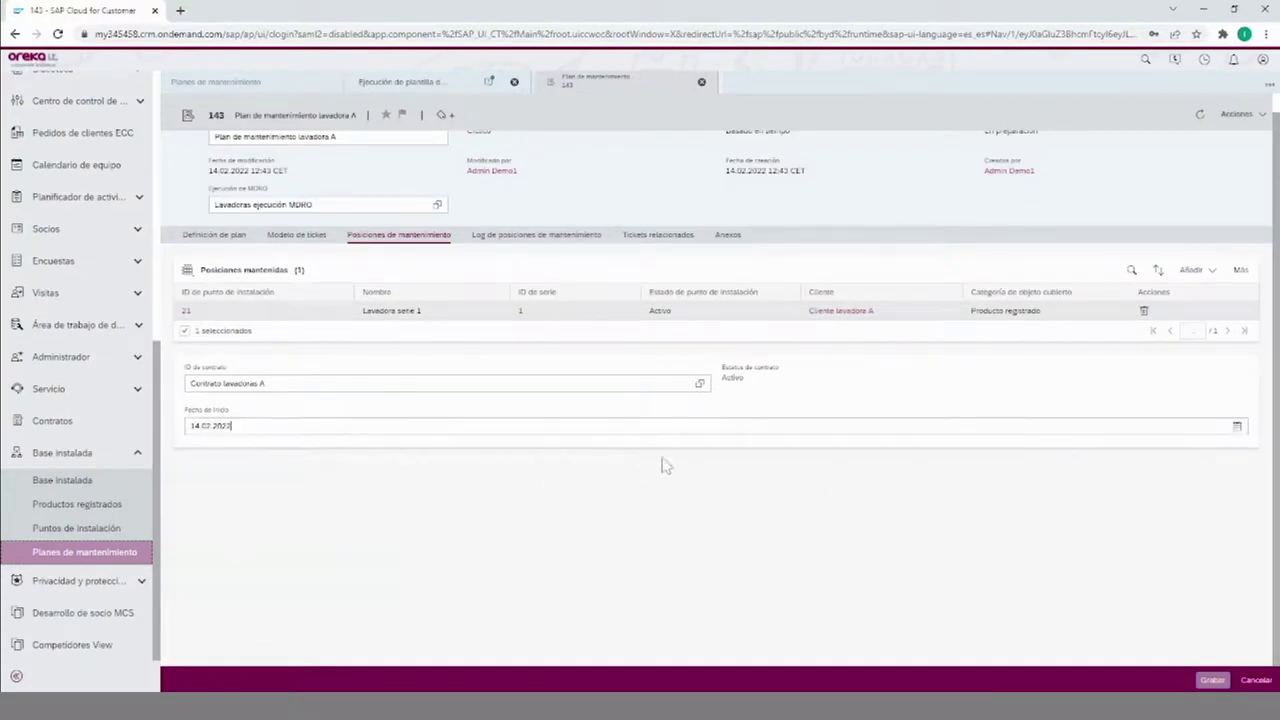
{"action": "scroll", "coordinate": [752, 355], "scroll_direction": "up", "scroll_amount": 1}
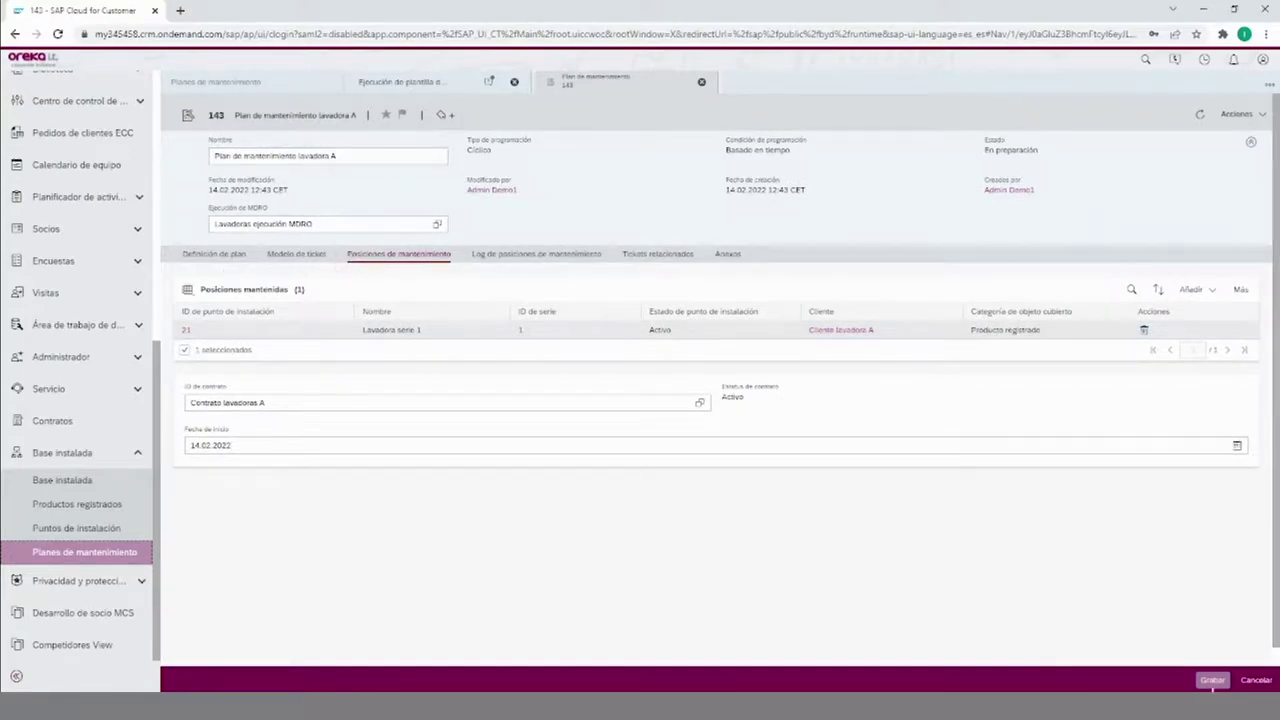
{"action": "left_click", "coordinate": [1212, 680]}
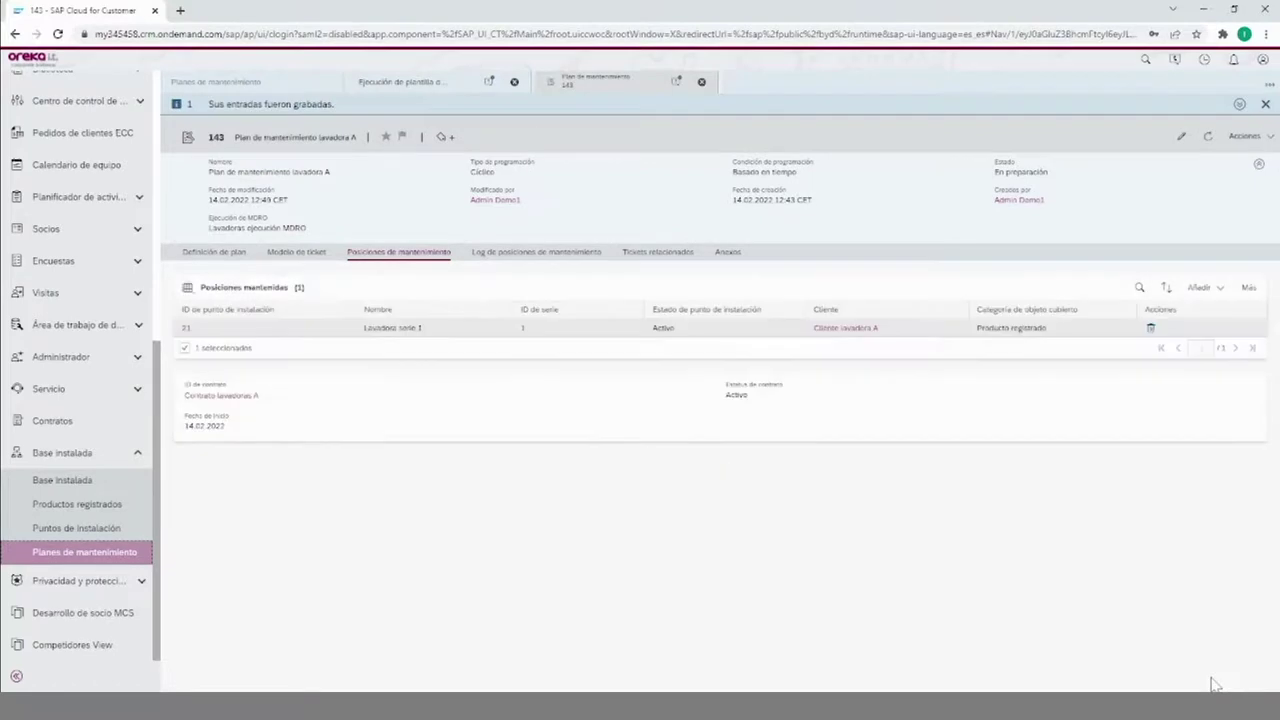
Activate the maintenance plan and simulate its run to check which objects would generate tickets.
{"action": "left_click", "coordinate": [1258, 140]}
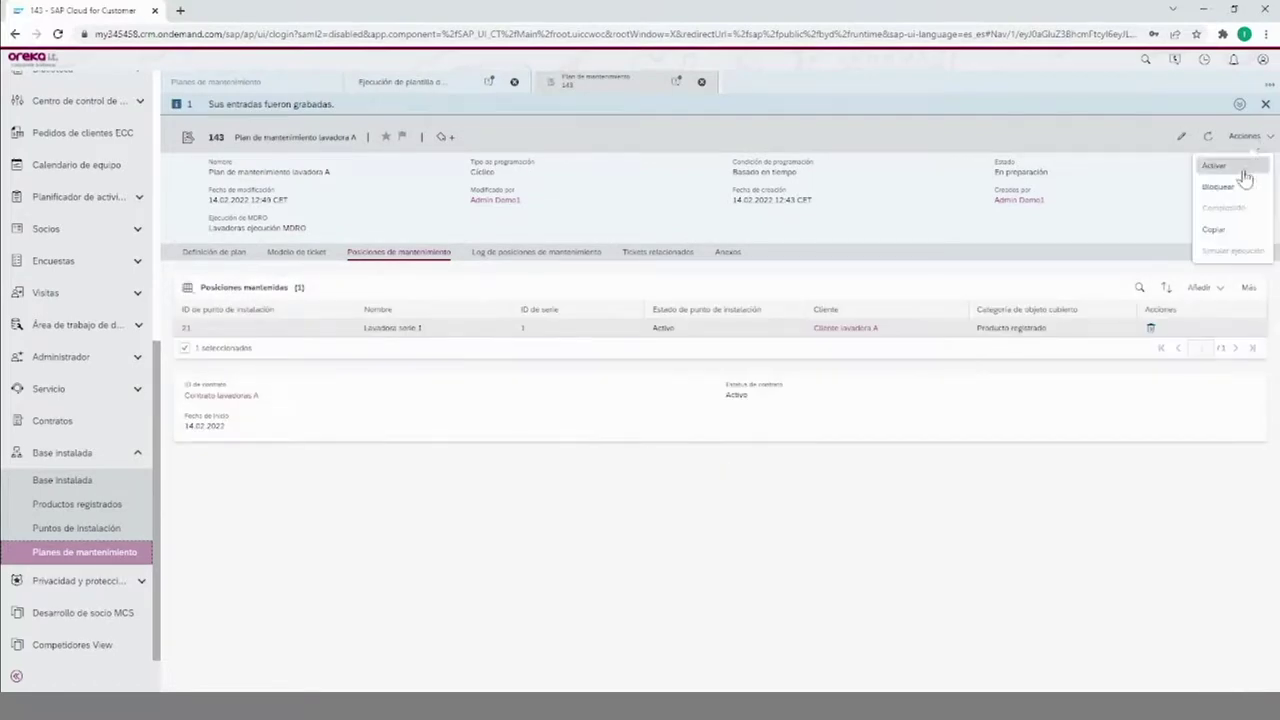
{"action": "left_click", "coordinate": [1243, 170]}
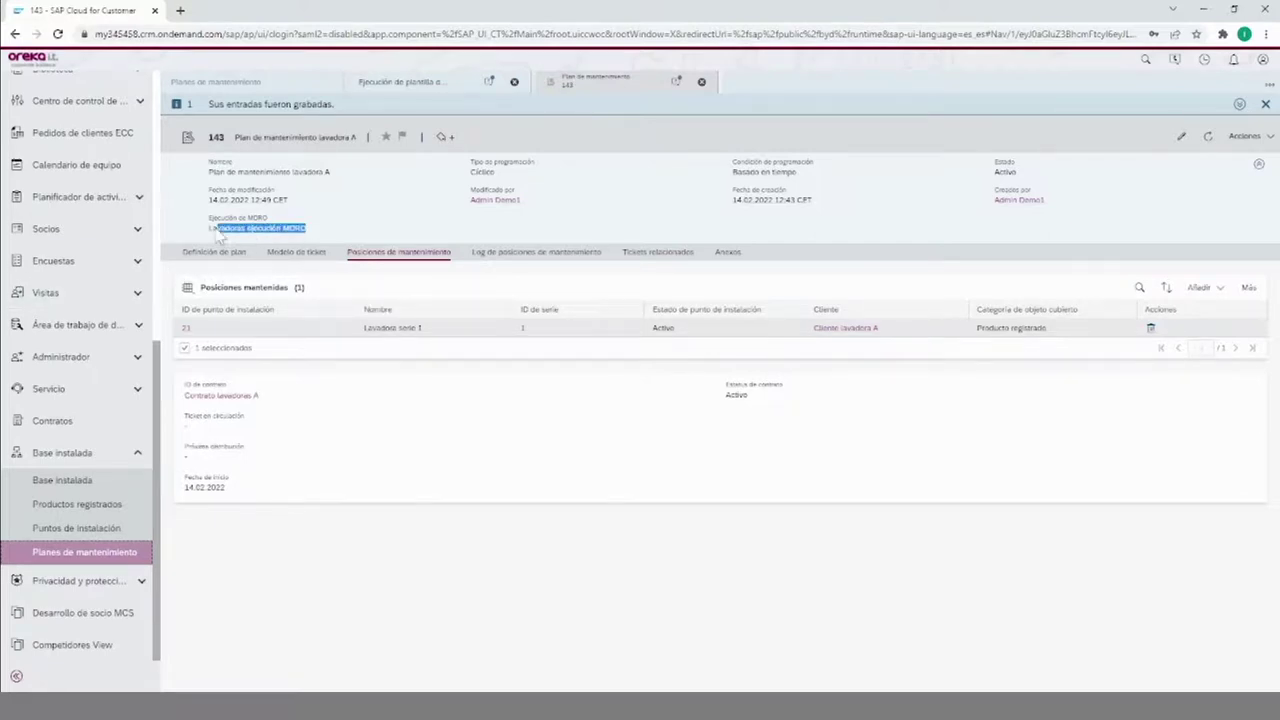
{"action": "left_click", "coordinate": [1258, 142]}
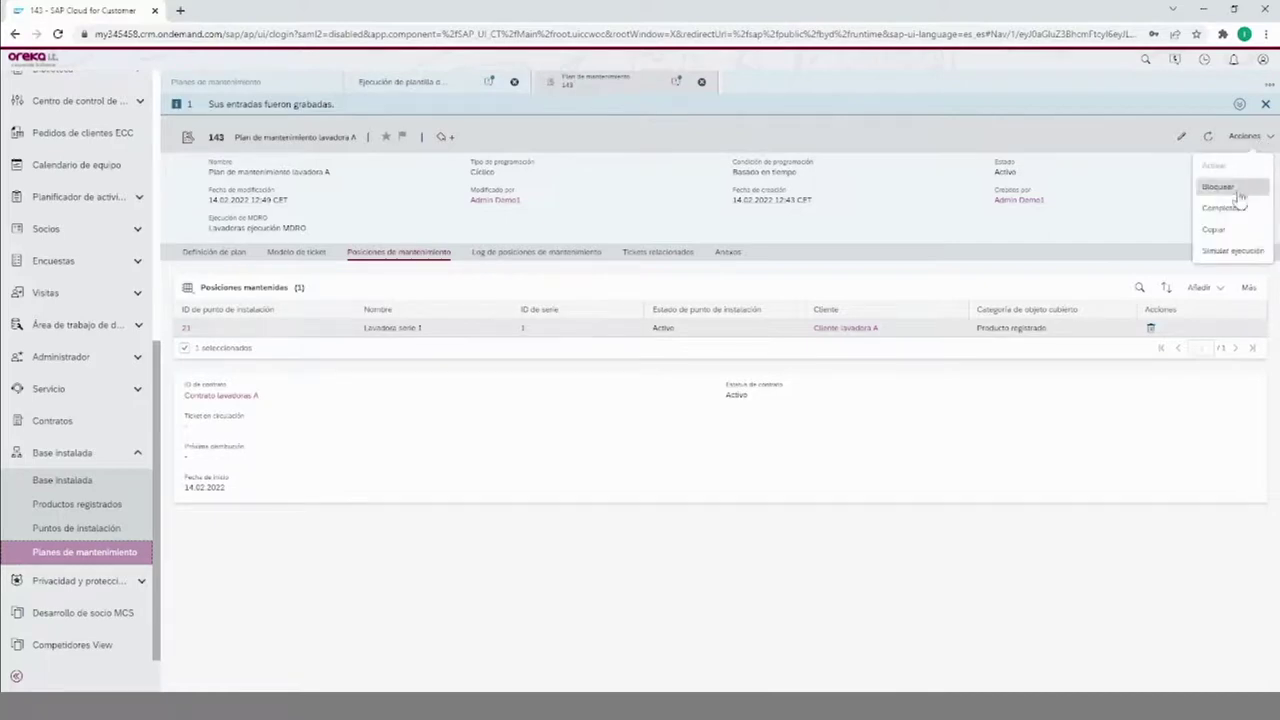
{"action": "left_click", "coordinate": [1238, 251]}
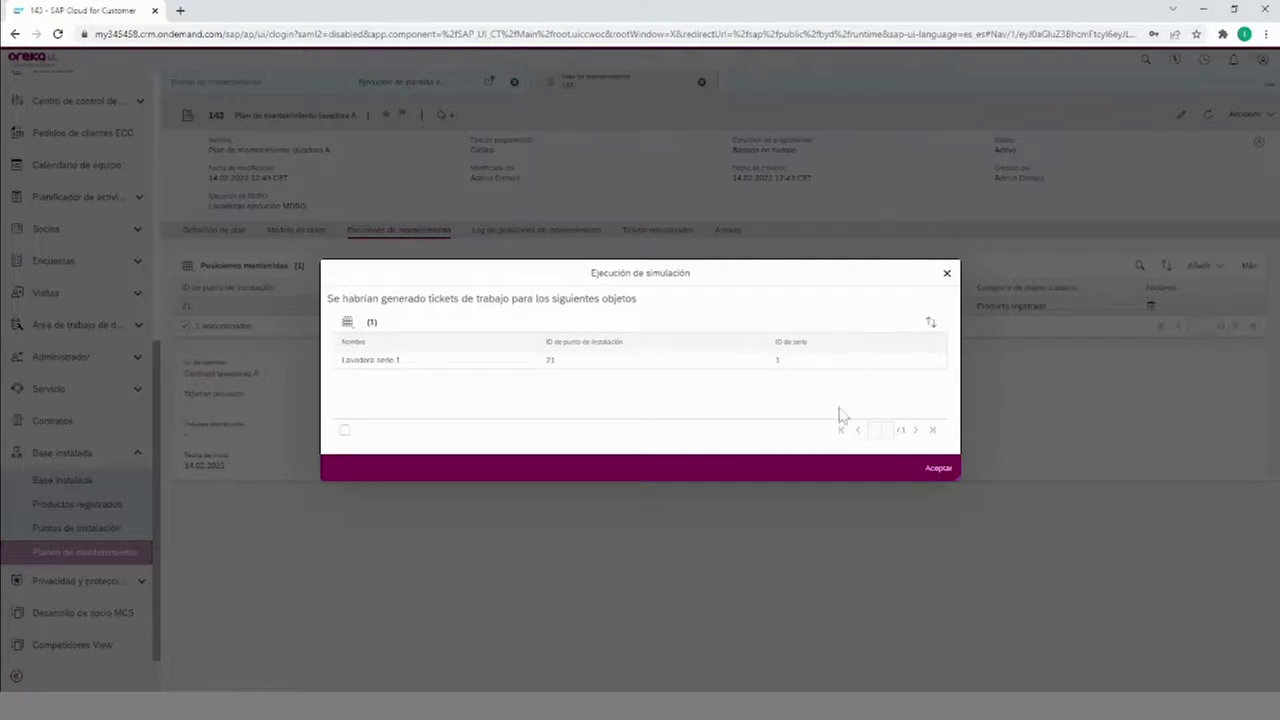
{"action": "left_click", "coordinate": [940, 478]}
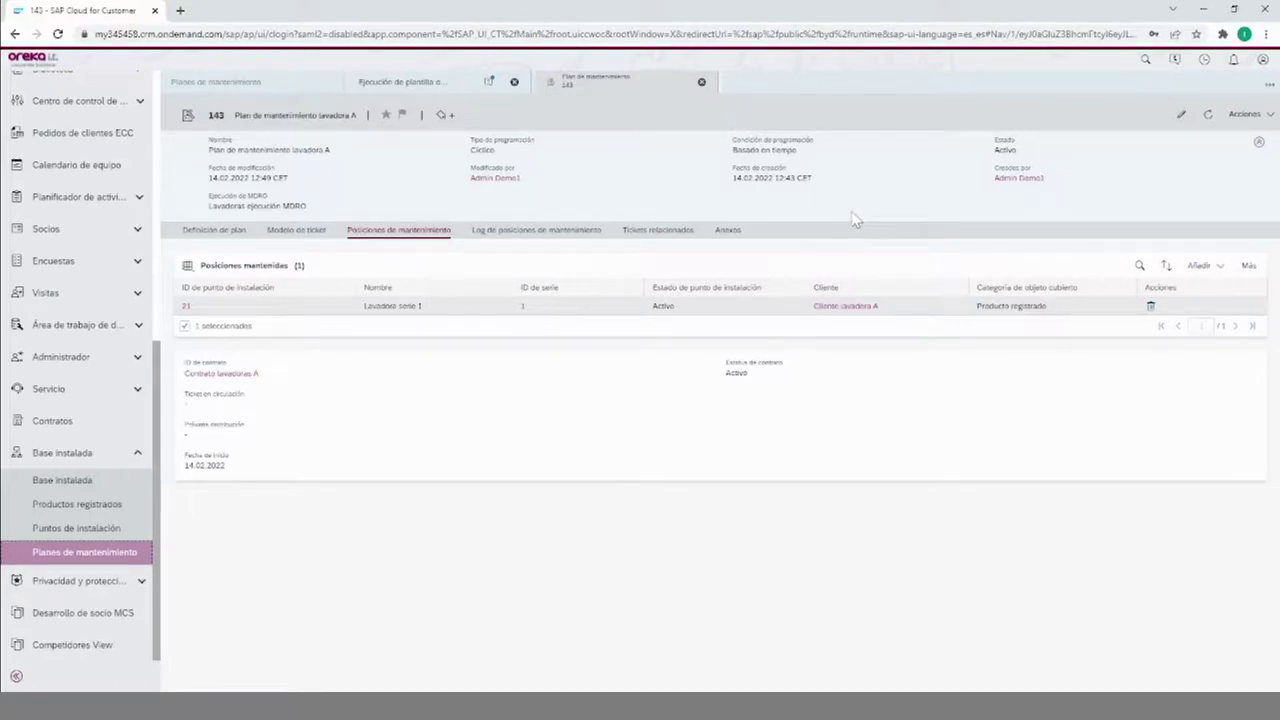
Close the open maintenance plan and run template records, and open the service ticket list.
{"action": "left_click", "coordinate": [704, 84]}
{"action": "left_click", "coordinate": [514, 83]}
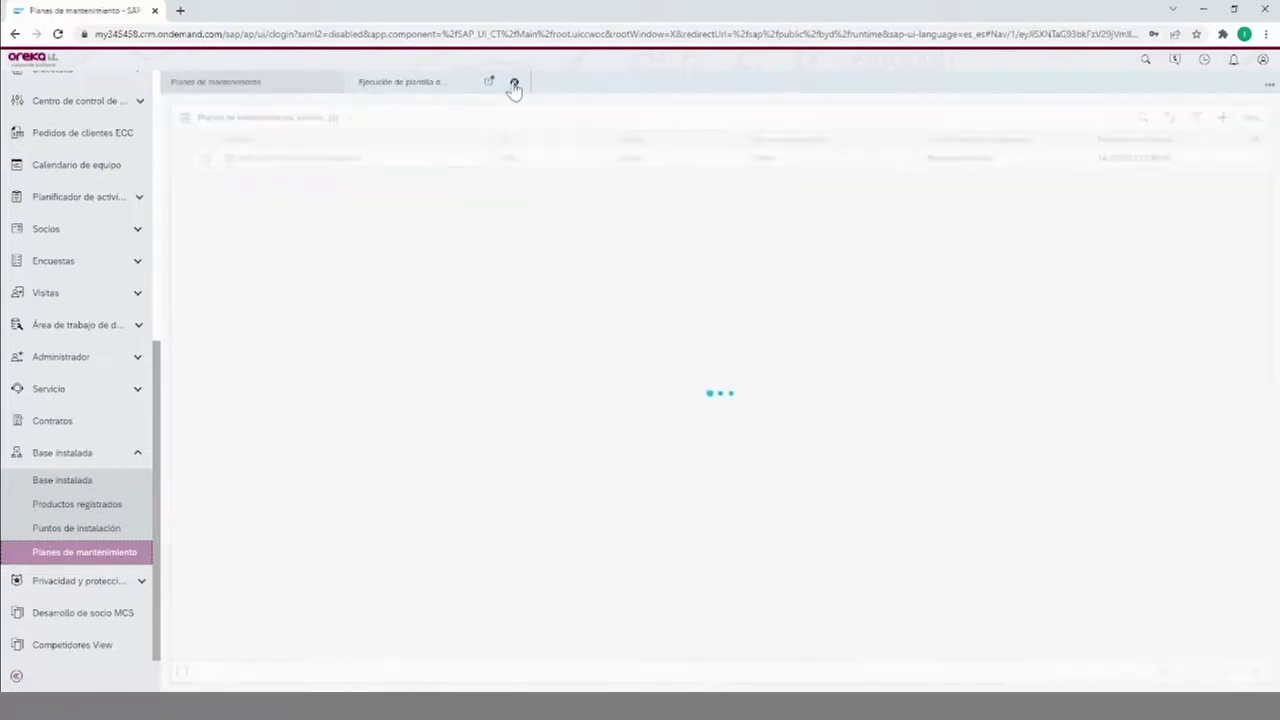
{"action": "left_click", "coordinate": [100, 452]}
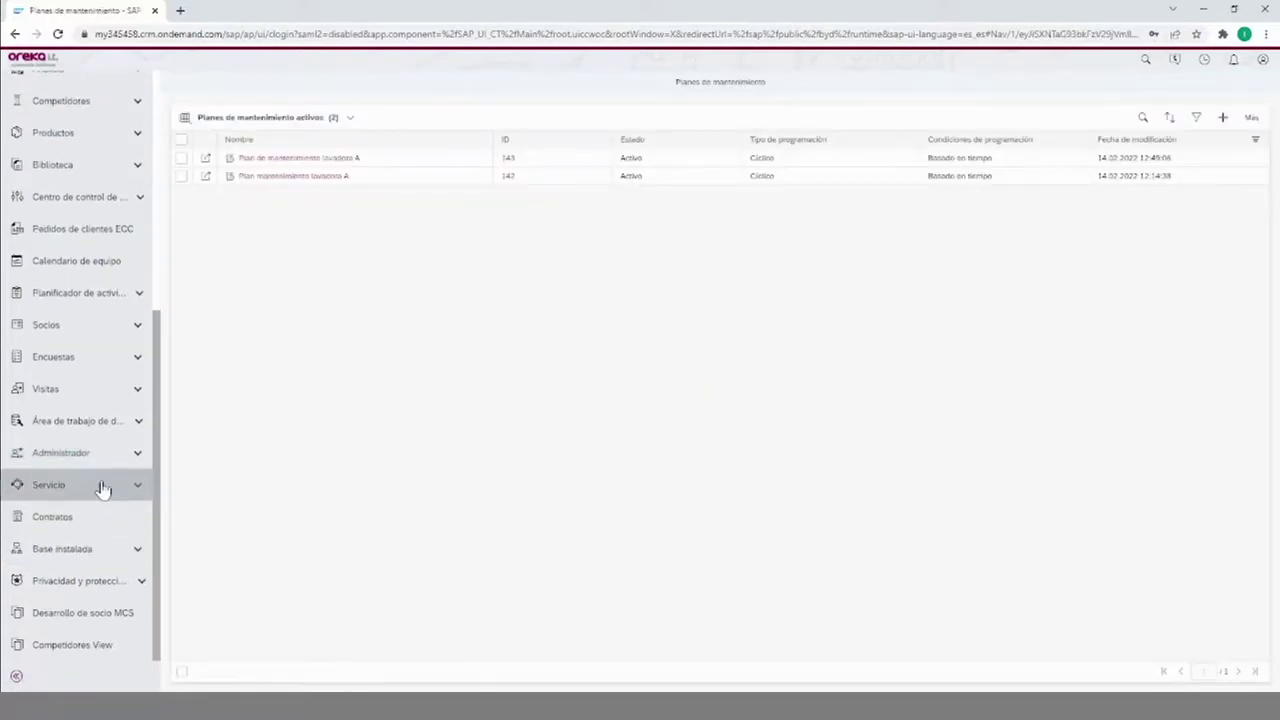
{"action": "left_click", "coordinate": [100, 484]}
{"action": "left_click", "coordinate": [56, 420]}
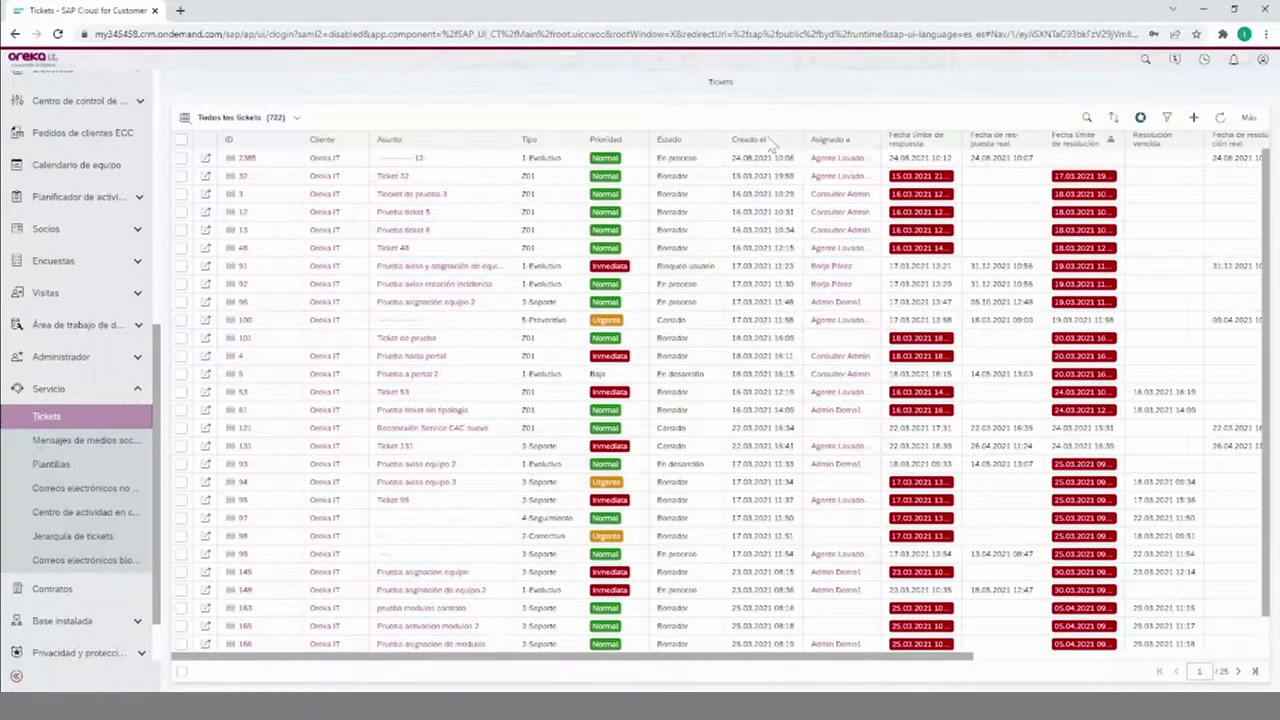
Sort the ticket list by creation date in descending order and refresh it.
{"action": "left_click", "coordinate": [775, 142]}
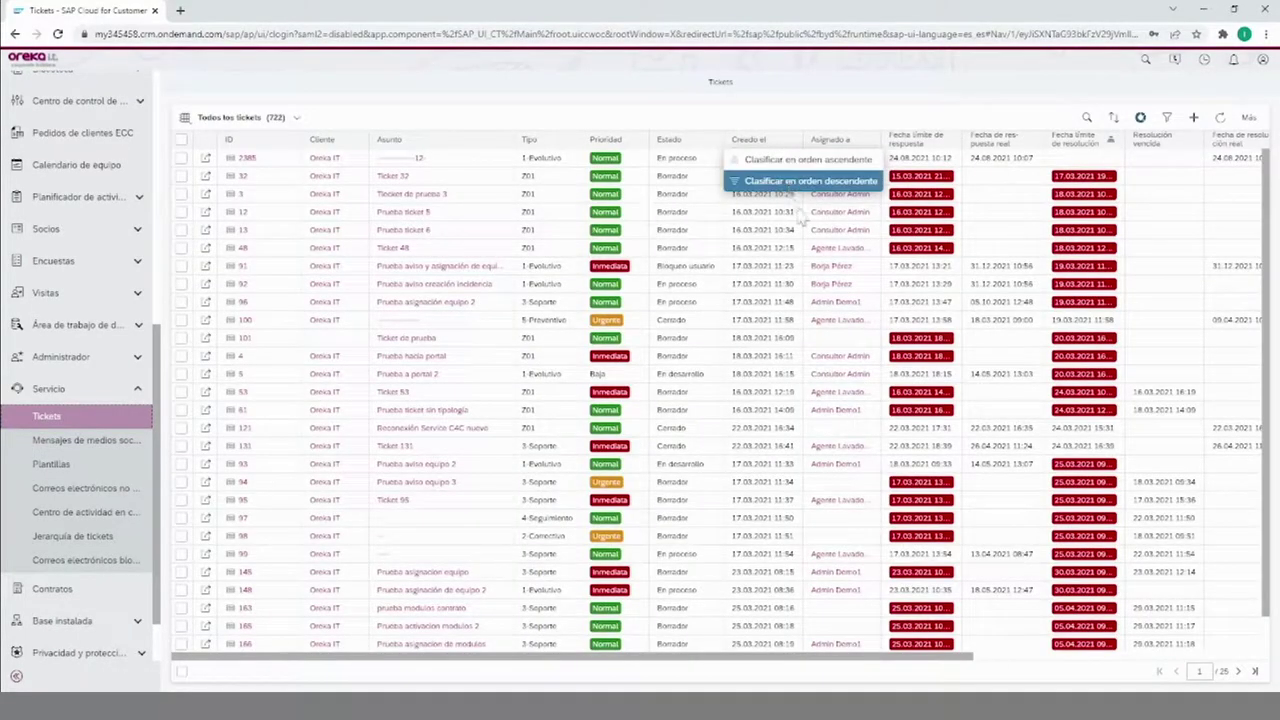
{"action": "left_click", "coordinate": [790, 183]}
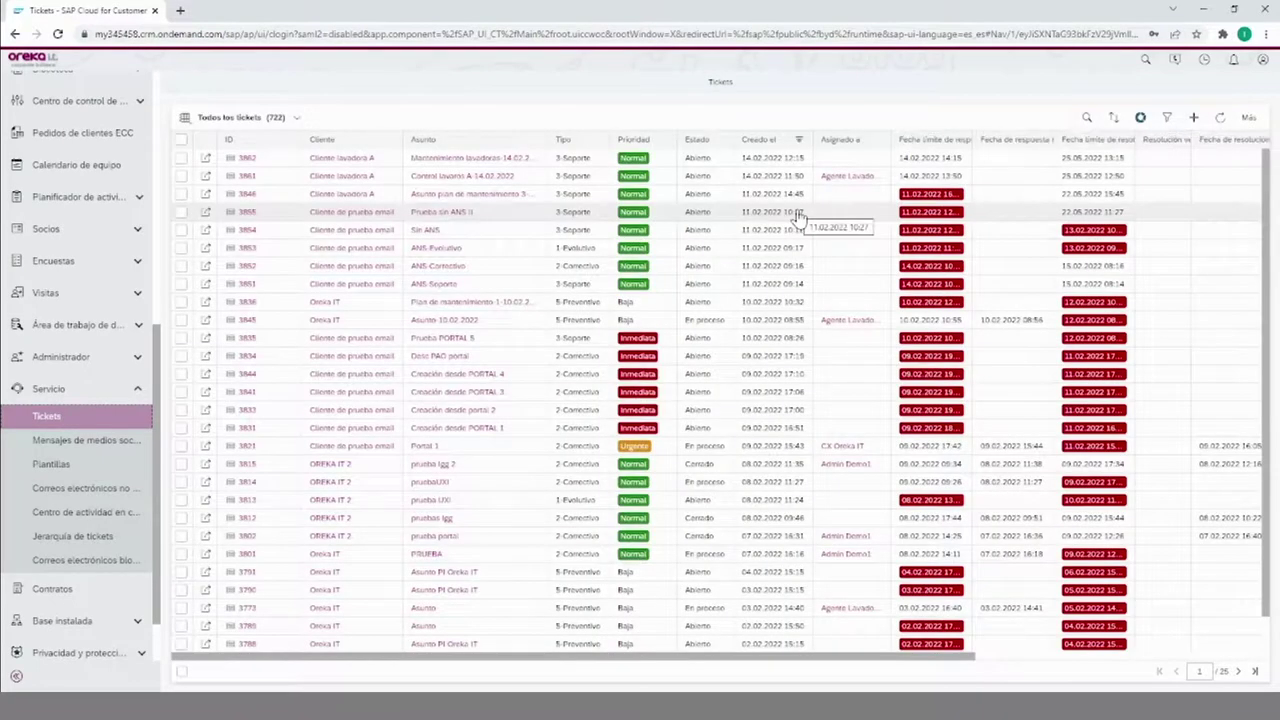
{"action": "left_click", "coordinate": [1221, 119]}
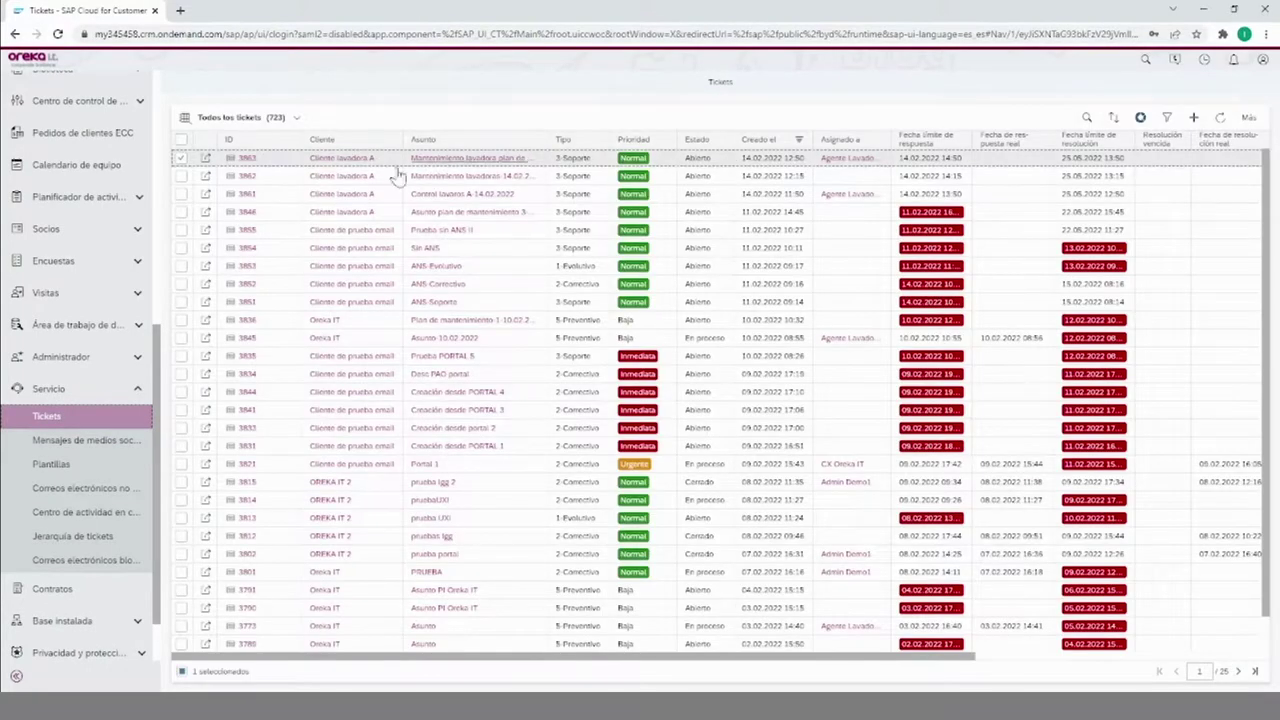
Open the newest Cliente lavadora A ticket and review its description, type, assignee and area.
{"action": "left_click", "coordinate": [200, 158]}
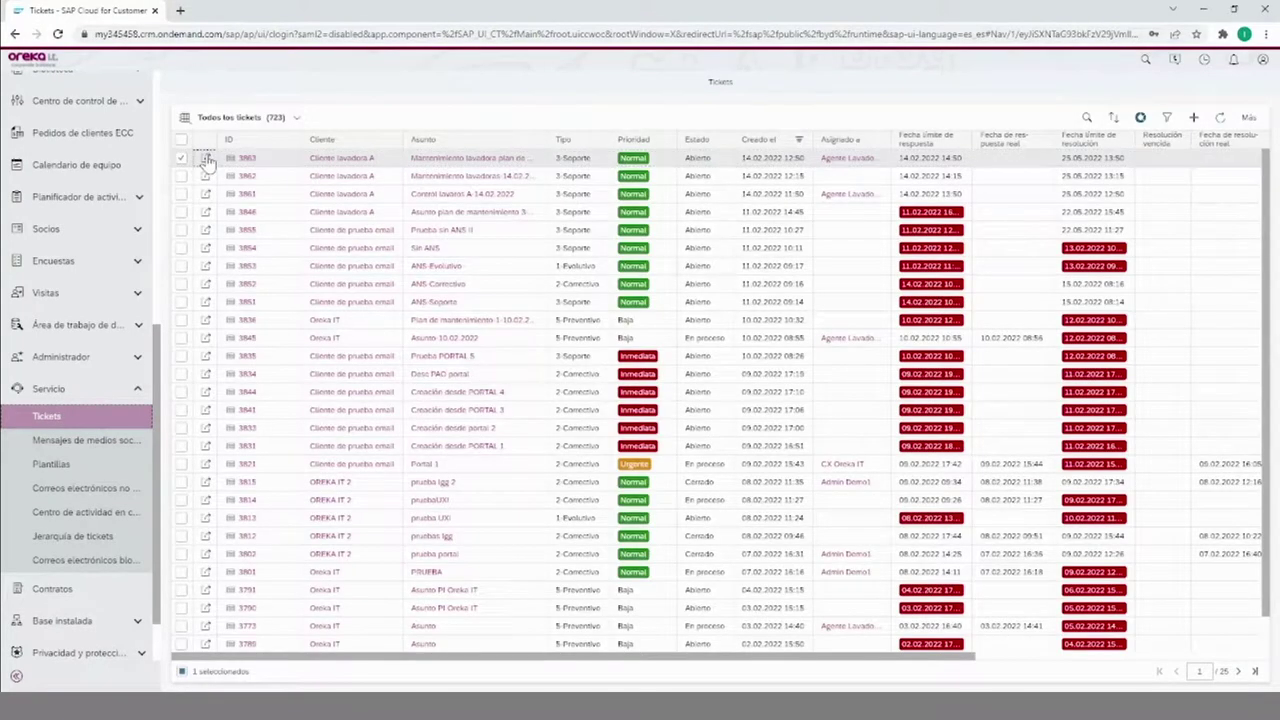
{"action": "left_click", "coordinate": [205, 159]}
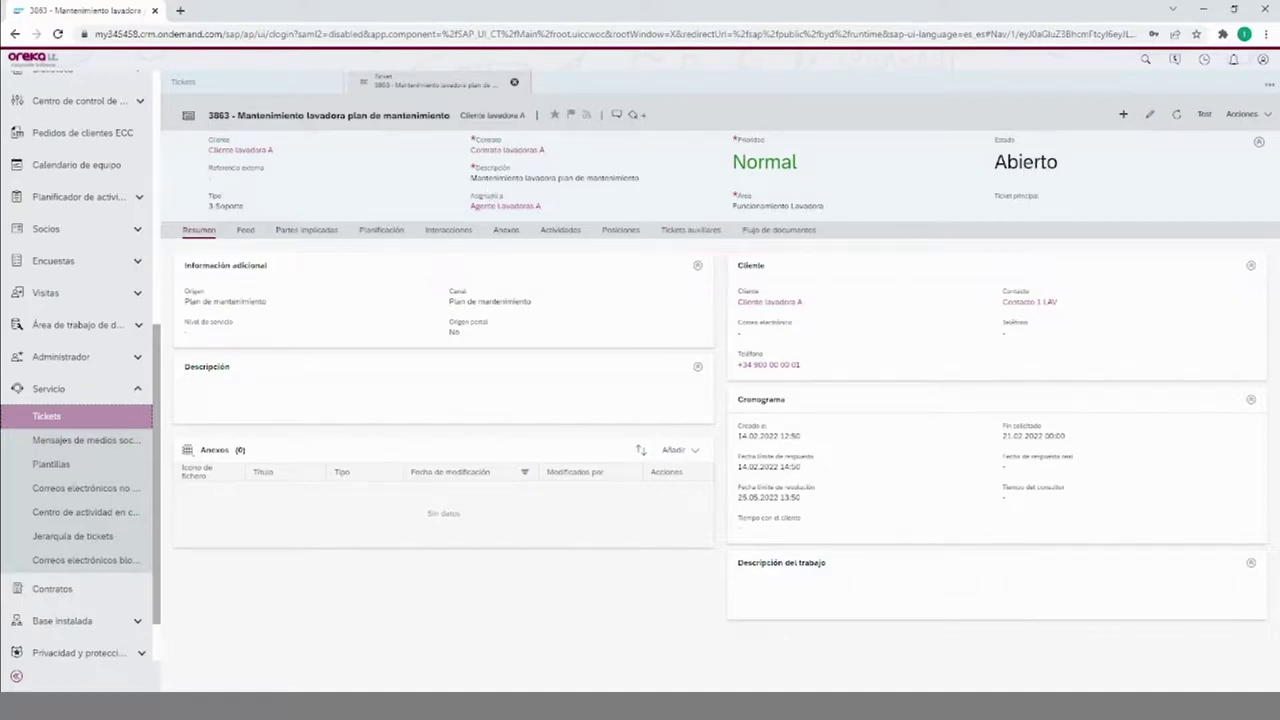
{"action": "left_click_drag", "start_coordinate": [471, 179], "coordinate": [648, 186]}
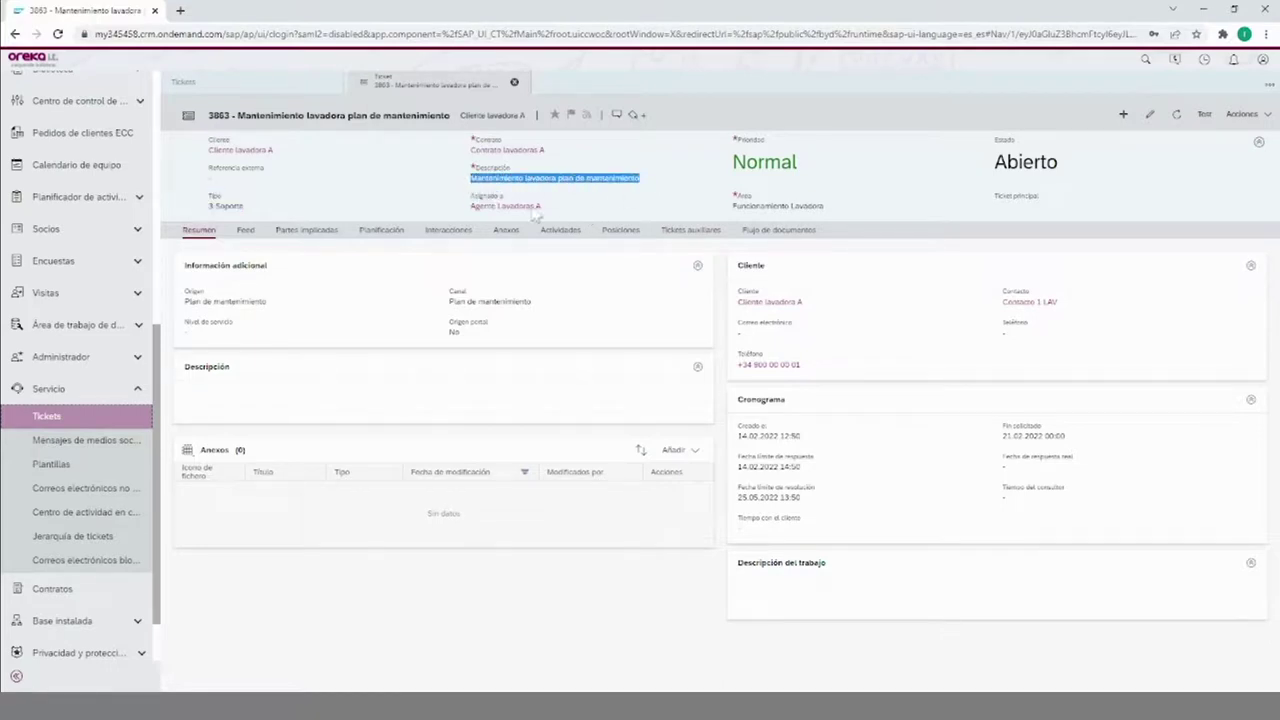
{"action": "left_click", "coordinate": [245, 220]}
{"action": "left_click", "coordinate": [206, 208], "text": "shift"}
{"action": "left_click", "coordinate": [206, 210]}
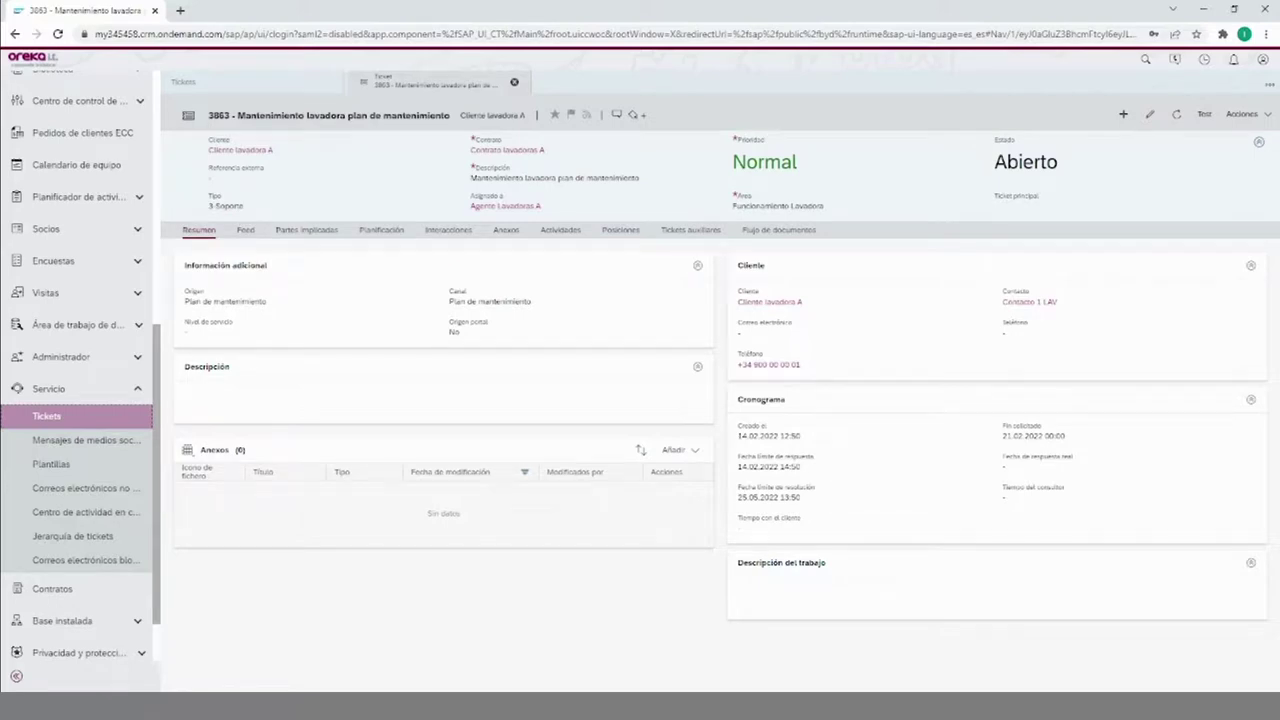
{"action": "left_click_drag", "start_coordinate": [504, 196], "coordinate": [470, 197]}
{"action": "double_click", "coordinate": [742, 196]}
{"action": "left_click", "coordinate": [742, 197]}
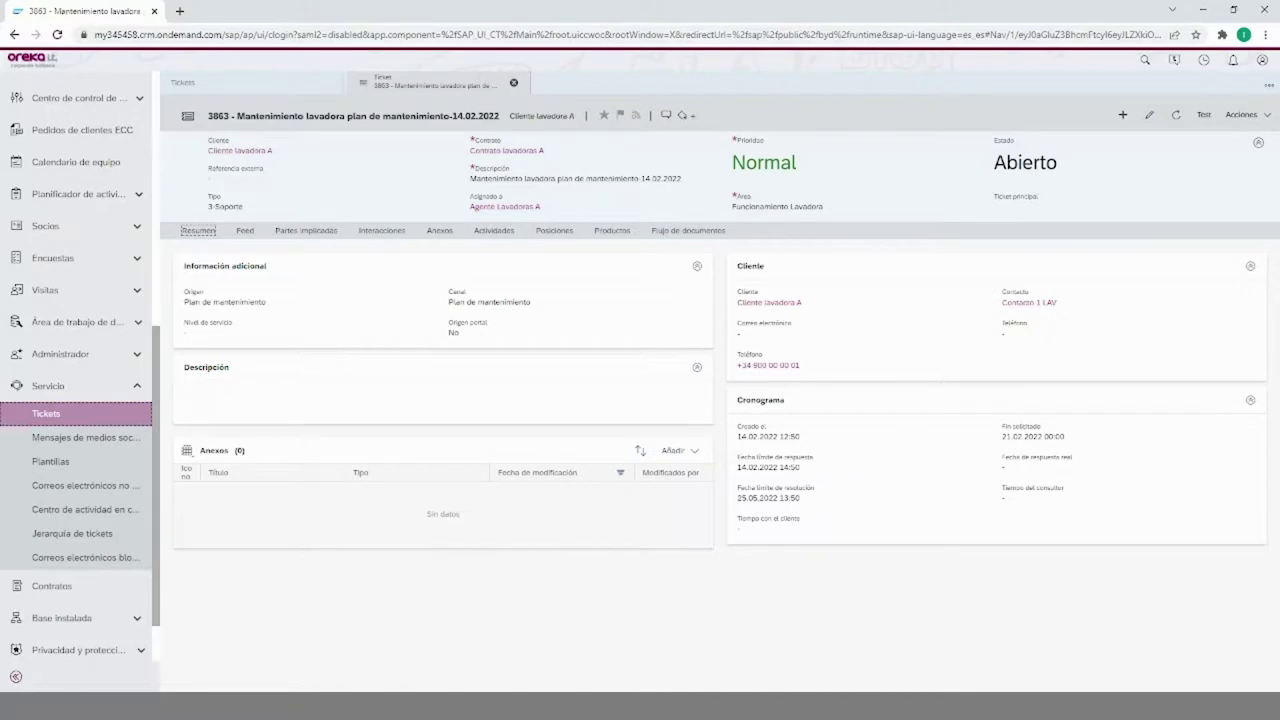
Review the ticket's timeline dates, feed and involved parties.
{"action": "left_click_drag", "start_coordinate": [800, 437], "coordinate": [737, 424]}
{"action": "mouse_move", "coordinate": [810, 458]}
{"action": "mouse_move", "coordinate": [858, 478]}
{"action": "left_click", "coordinate": [248, 234]}
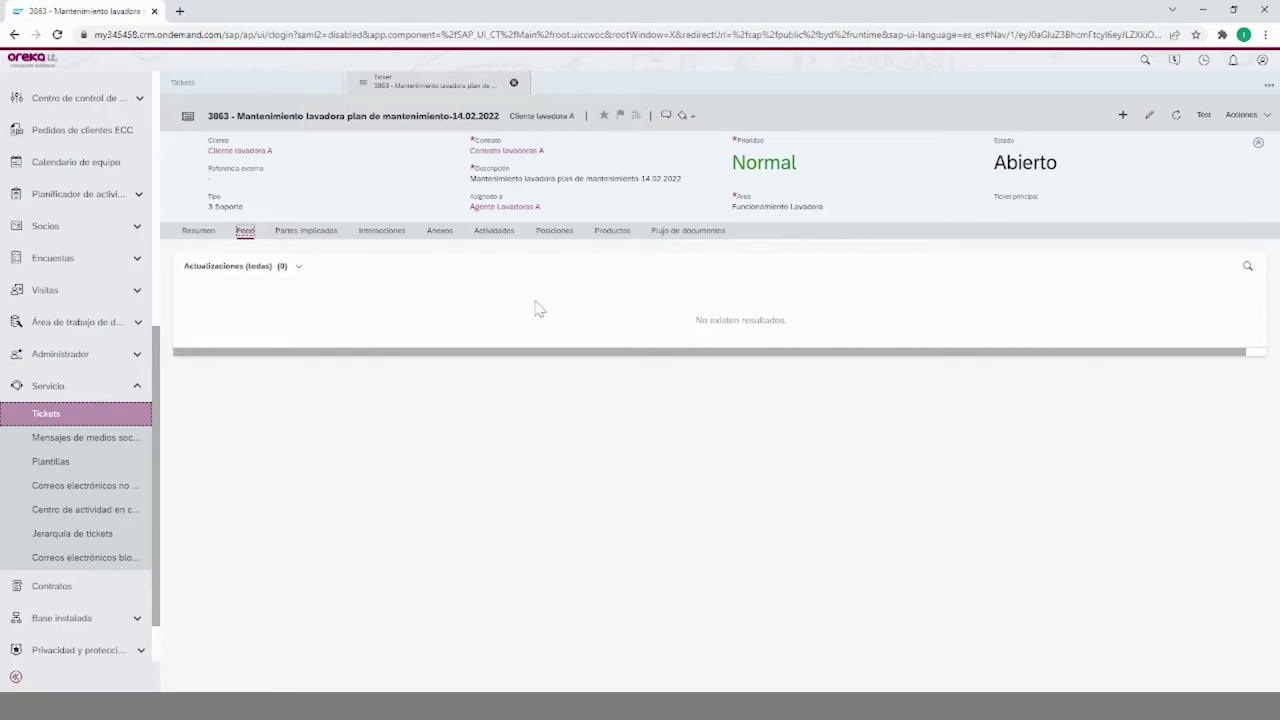
{"action": "left_click", "coordinate": [320, 239]}
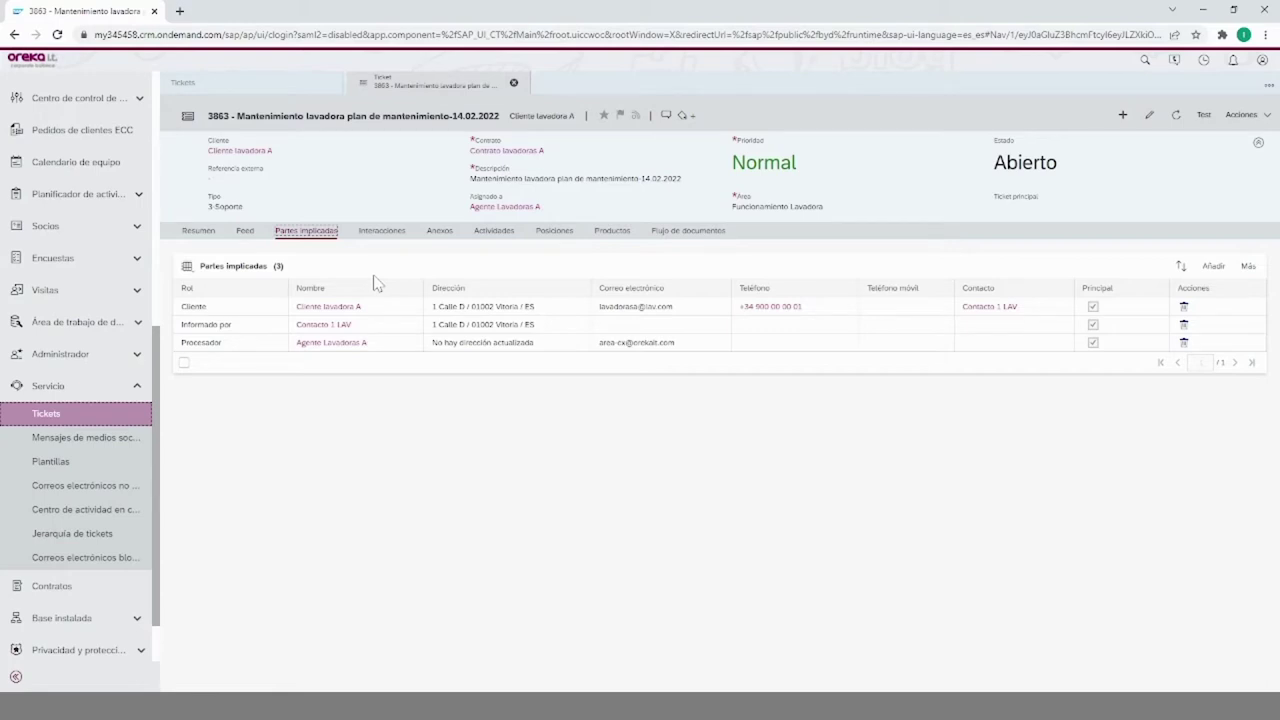
Examine the e-mail, SMS, portal and internal note forms for a new ticket interaction, and close without creating one.
{"action": "left_click", "coordinate": [384, 231]}
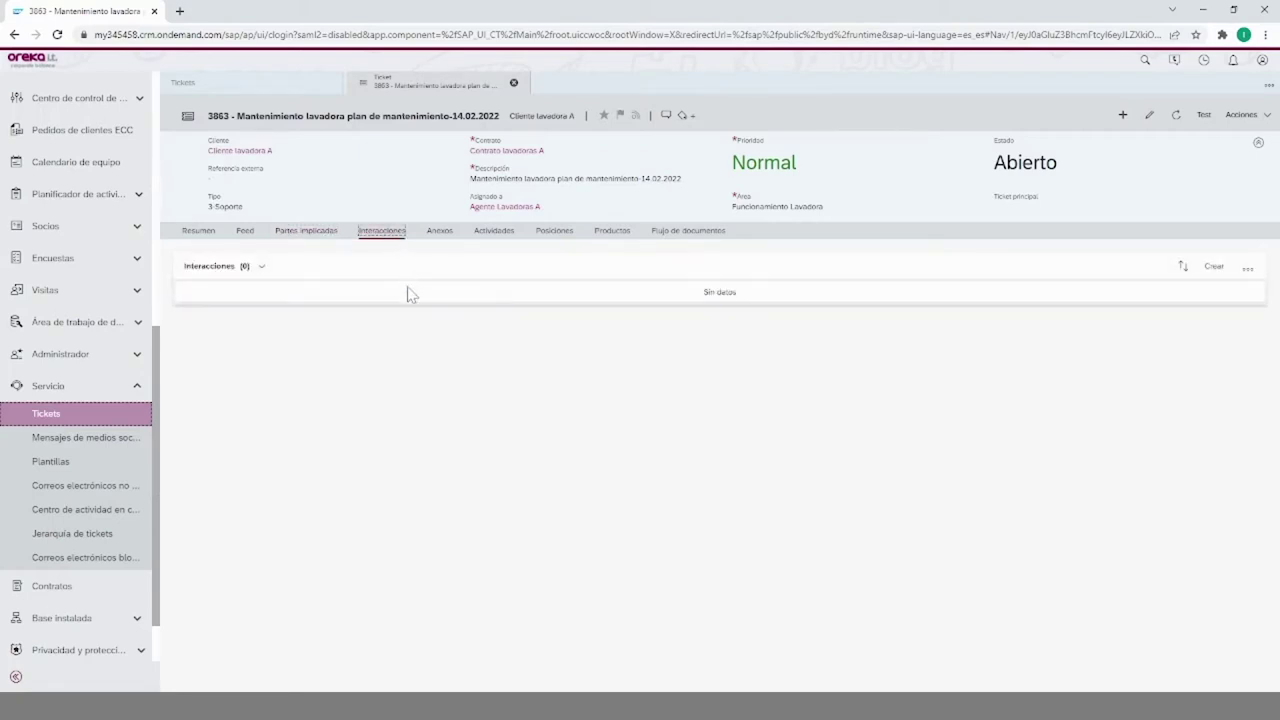
{"action": "left_click", "coordinate": [1216, 267]}
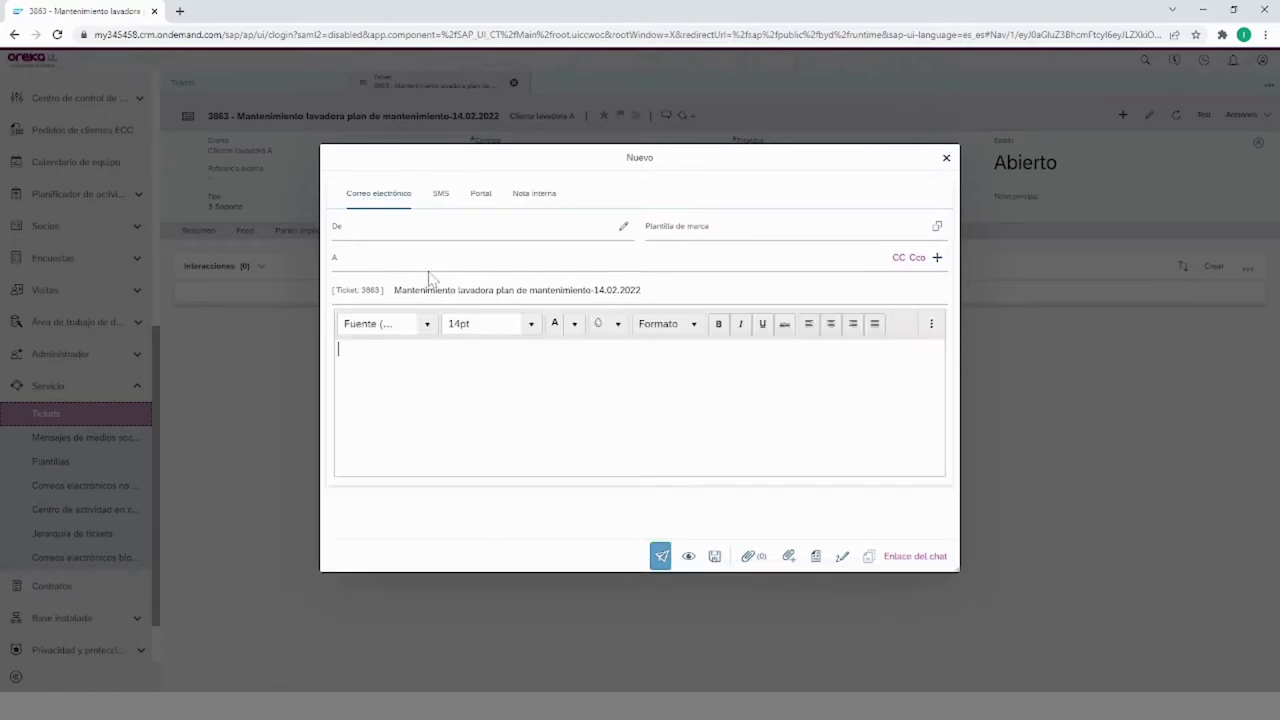
{"action": "left_click", "coordinate": [443, 210]}
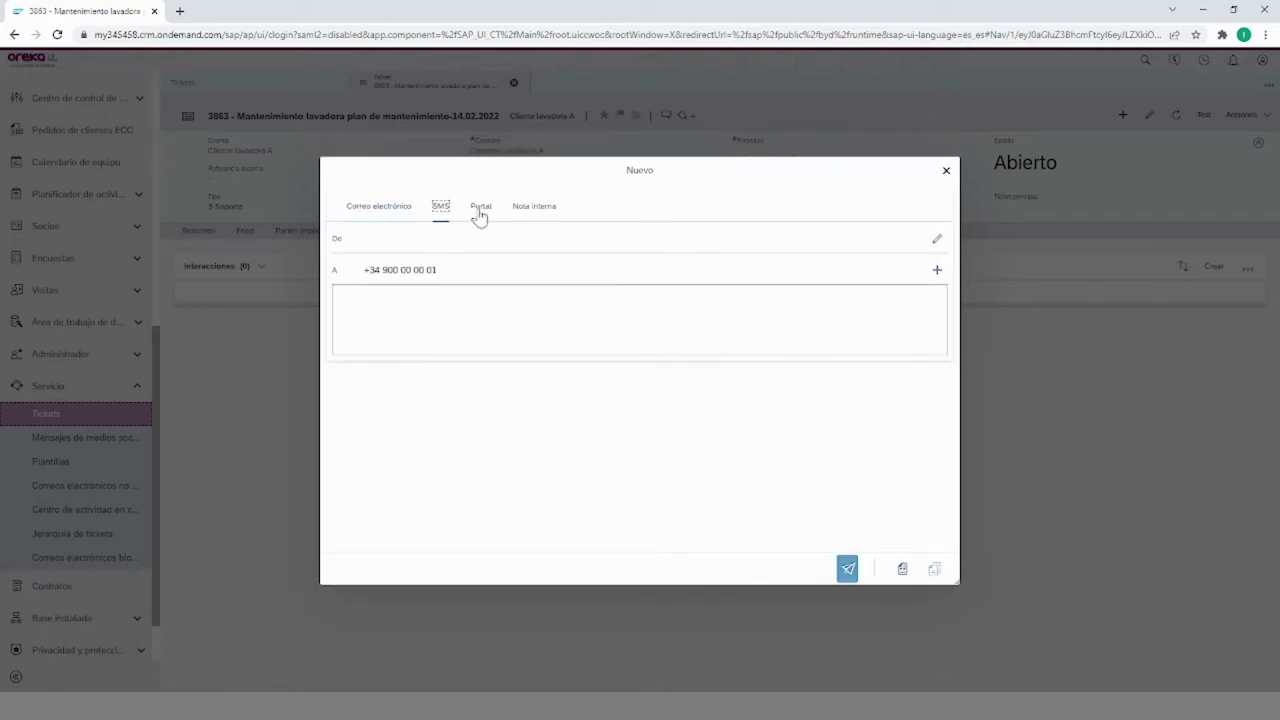
{"action": "left_click", "coordinate": [480, 210]}
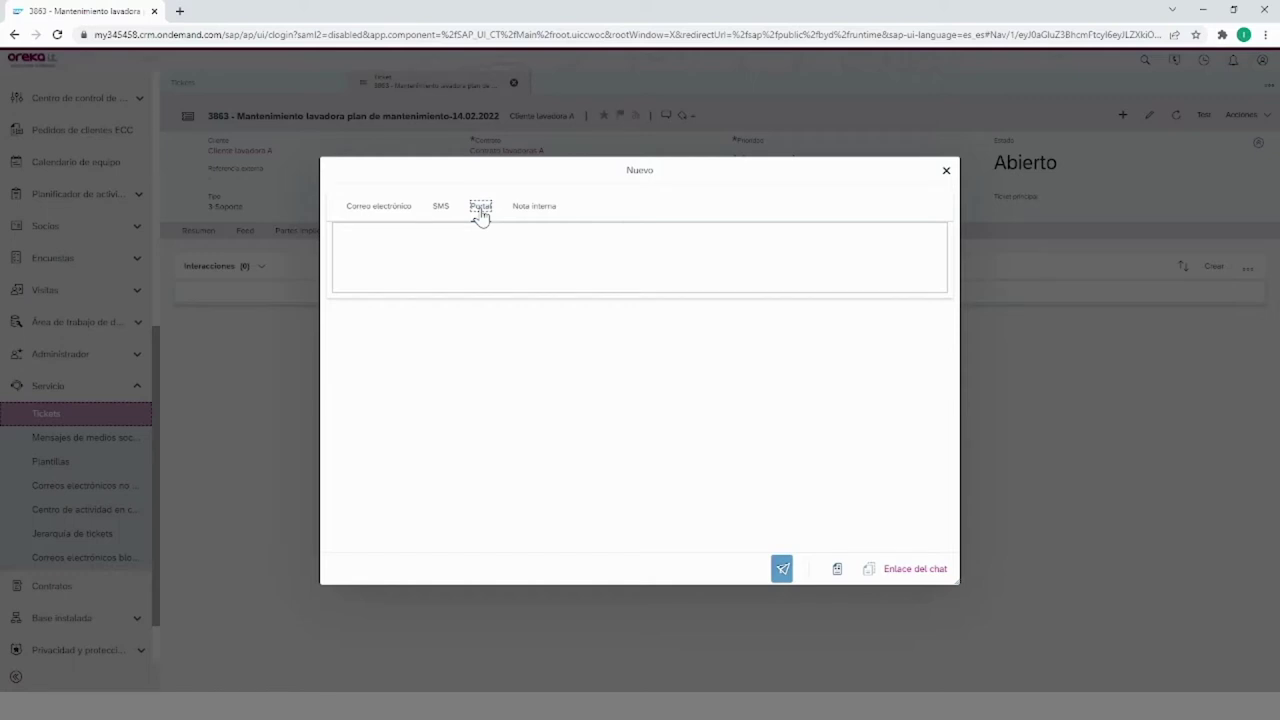
{"action": "left_click", "coordinate": [533, 208]}
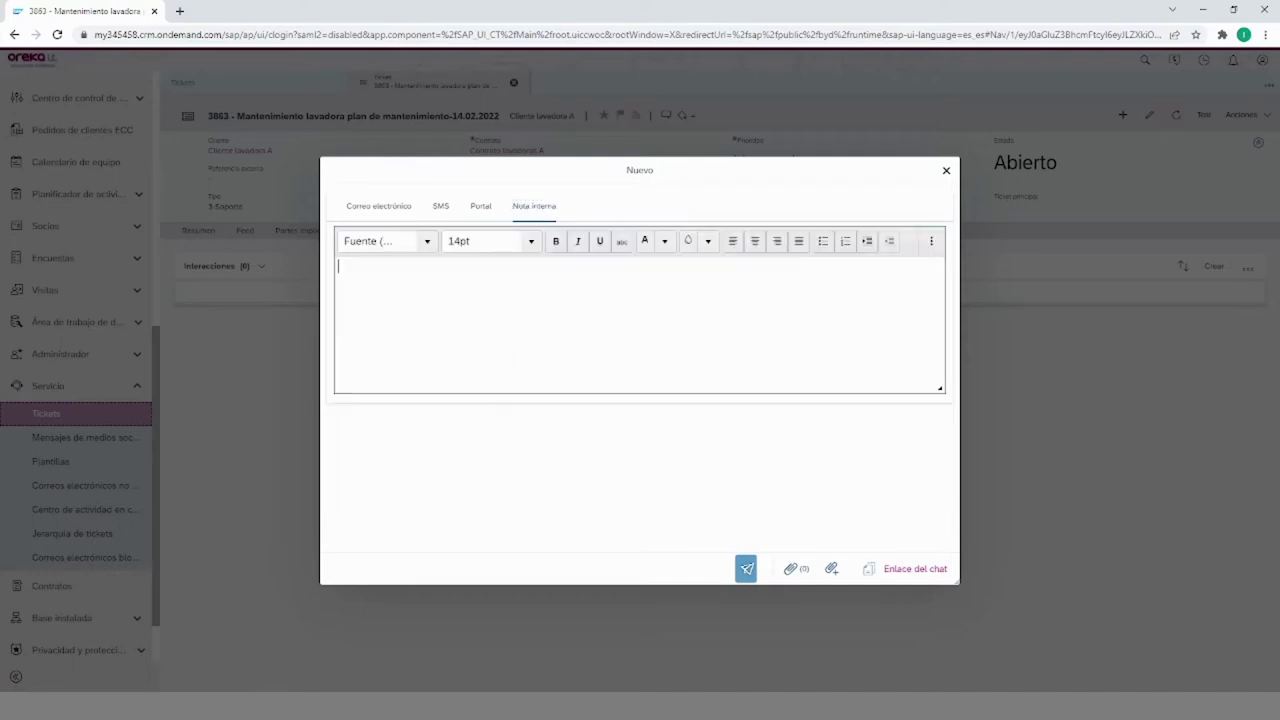
{"action": "left_click", "coordinate": [946, 170]}
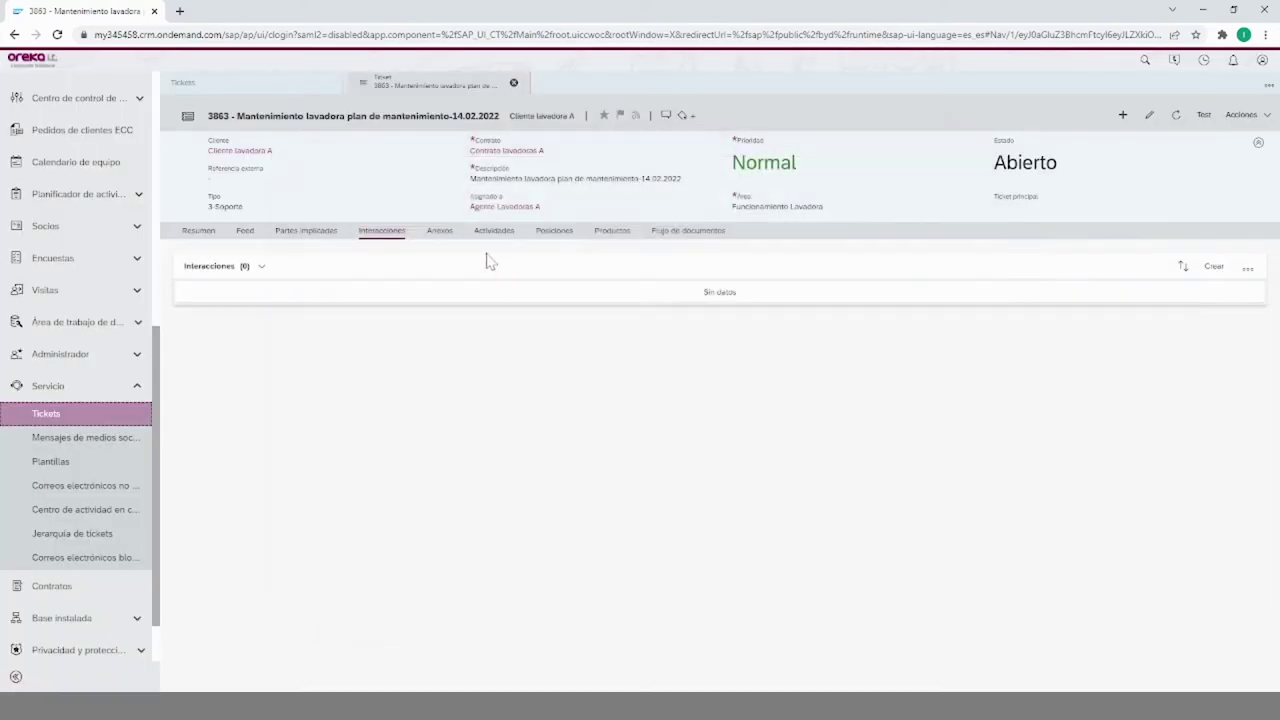
Review the ticket's options for adding attachments and its tasks and phone calls.
{"action": "left_click", "coordinate": [442, 233]}
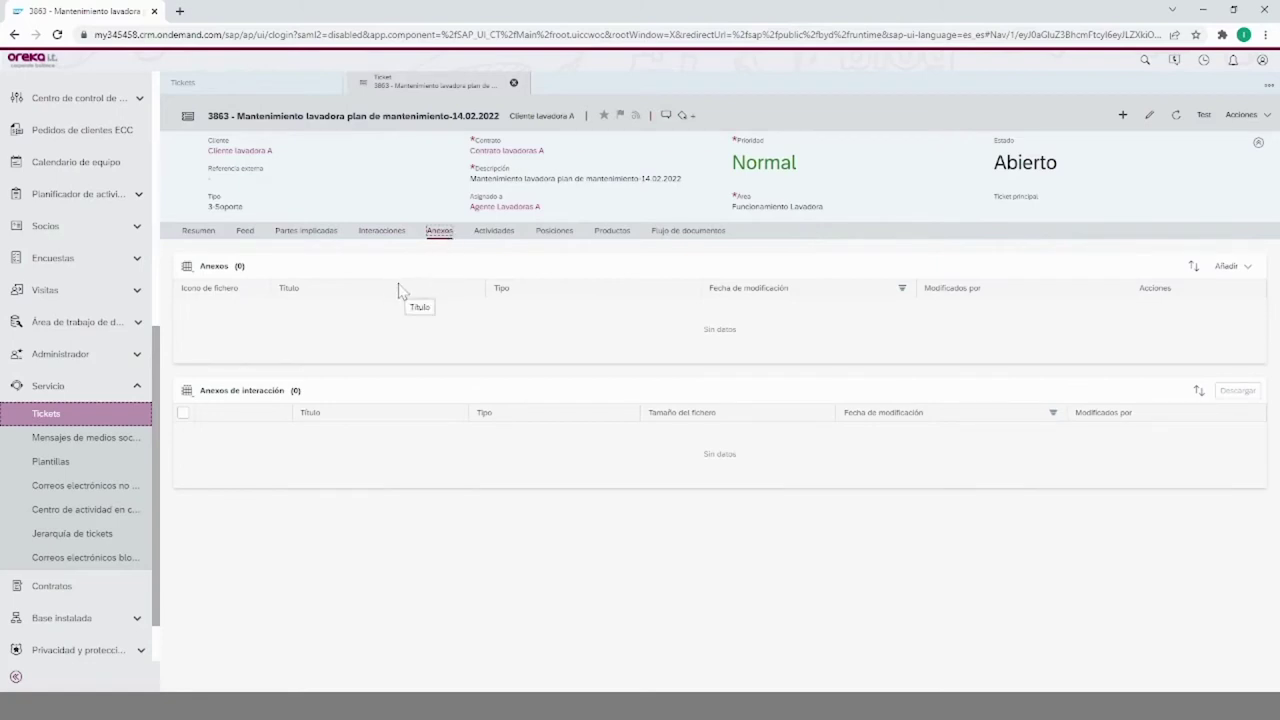
{"action": "left_click", "coordinate": [1234, 272]}
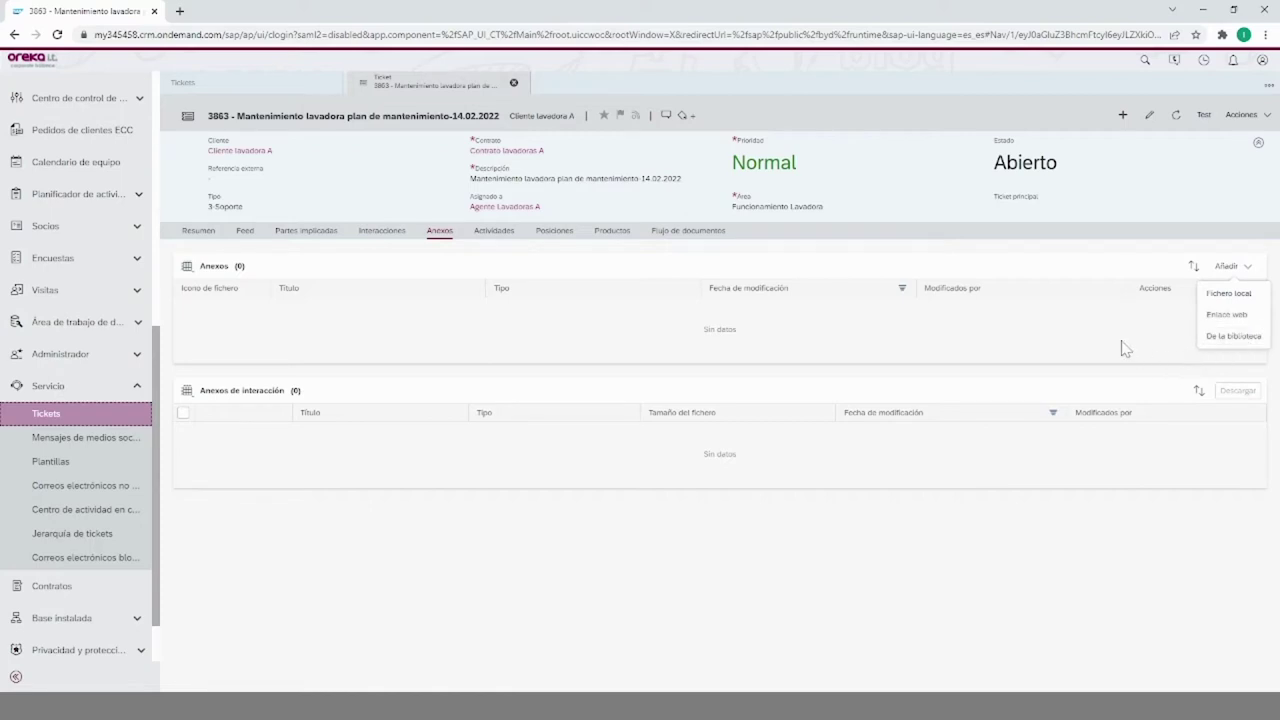
{"action": "left_click", "coordinate": [1020, 270]}
{"action": "left_click", "coordinate": [512, 236]}
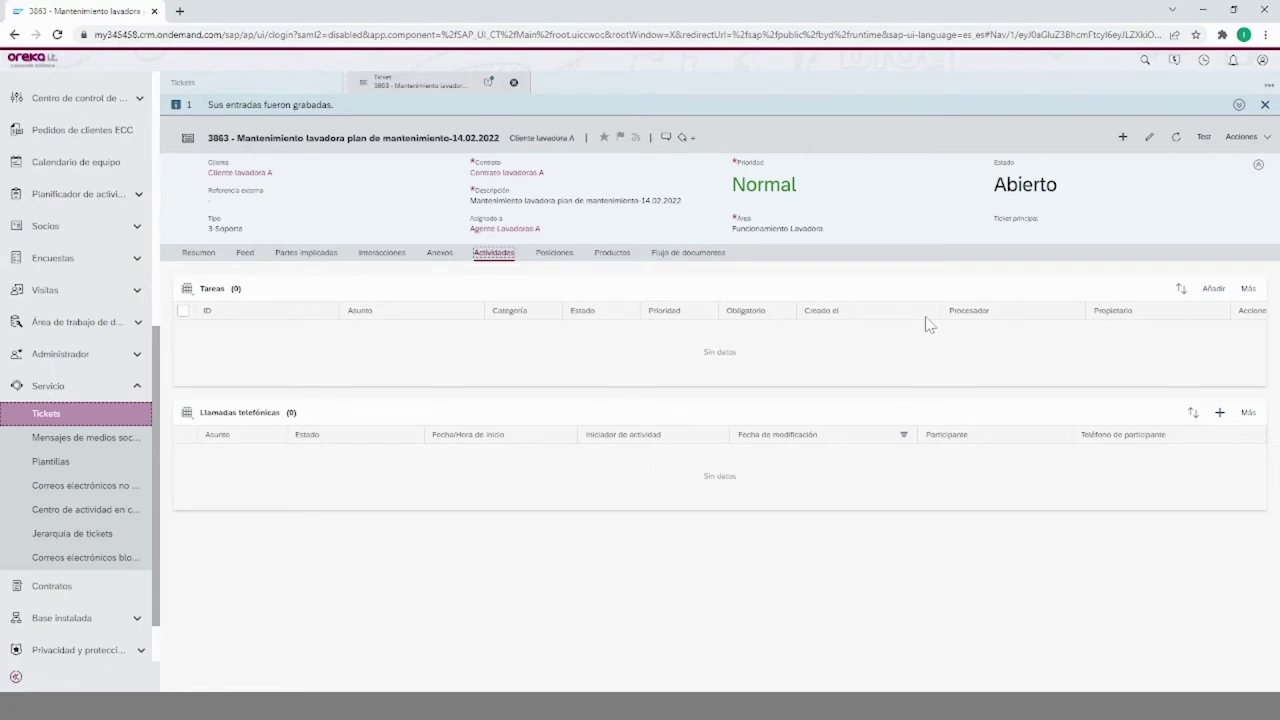
Review the ticket's positions, products and document flow, and return to its summary.
{"action": "left_click", "coordinate": [565, 258]}
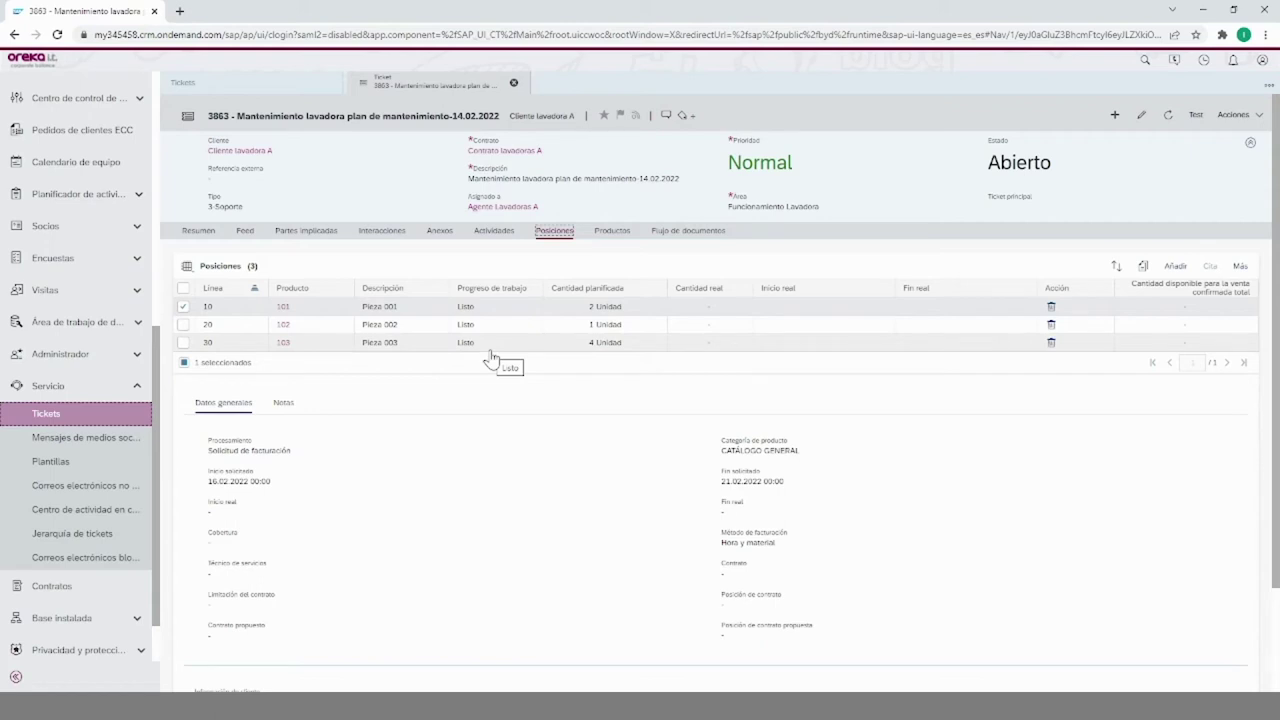
{"action": "left_click", "coordinate": [603, 231]}
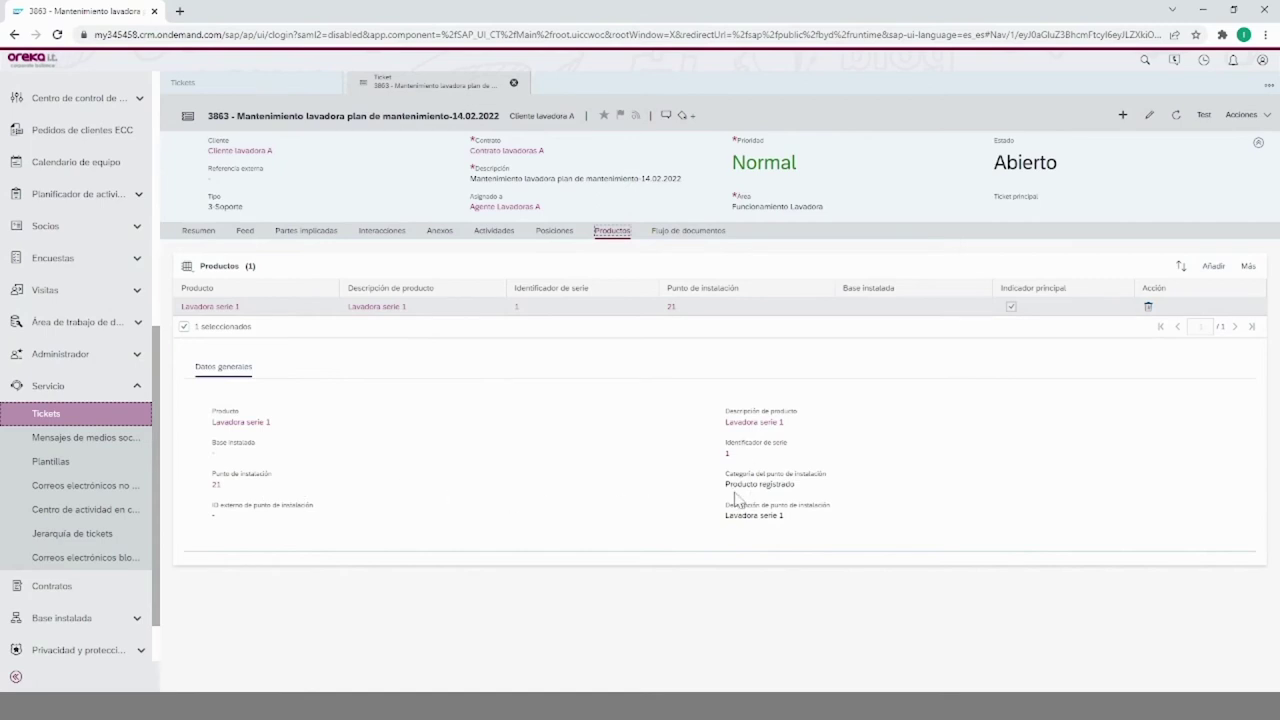
{"action": "left_click", "coordinate": [671, 237]}
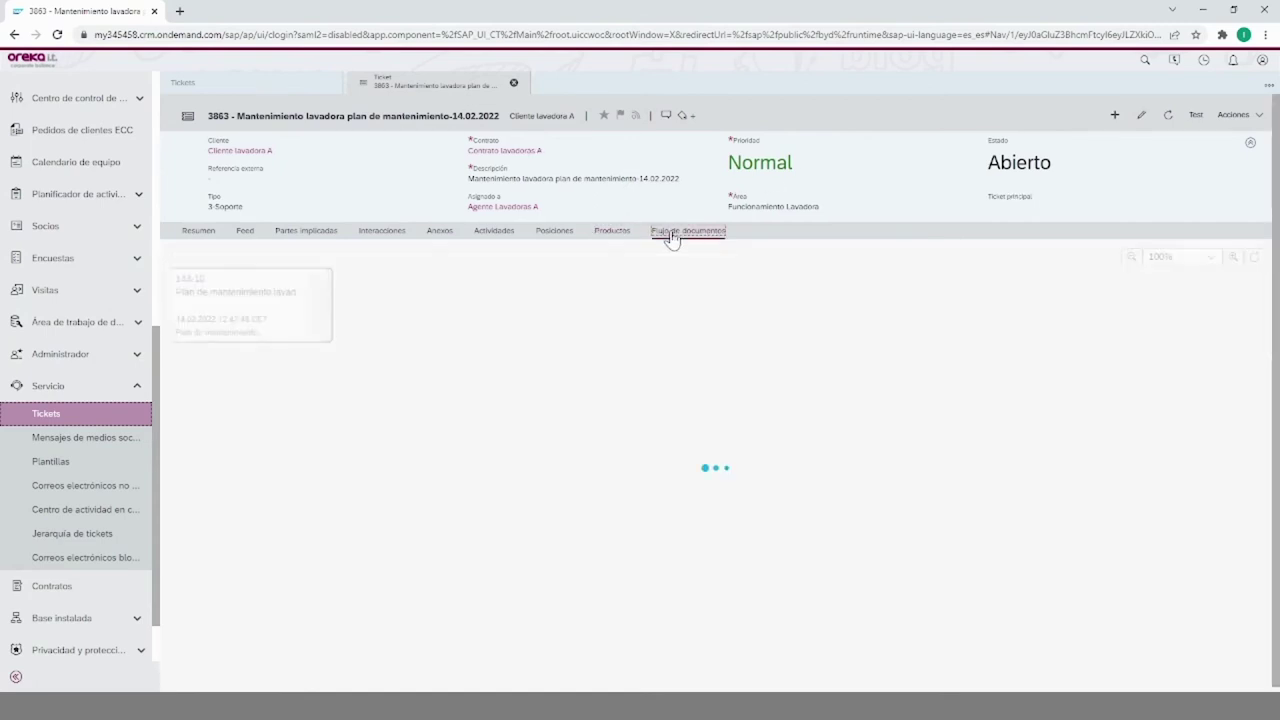
{"action": "left_click_drag", "start_coordinate": [897, 358], "coordinate": [921, 374]}
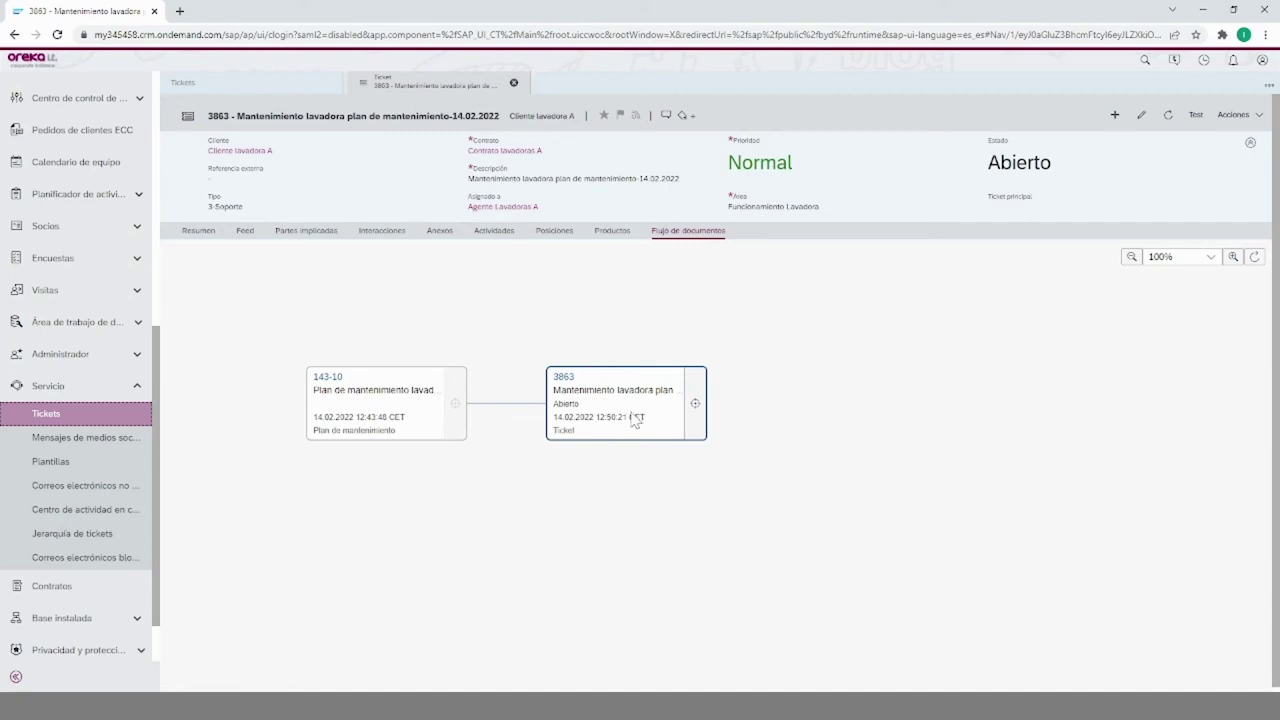
{"action": "left_click", "coordinate": [199, 231]}
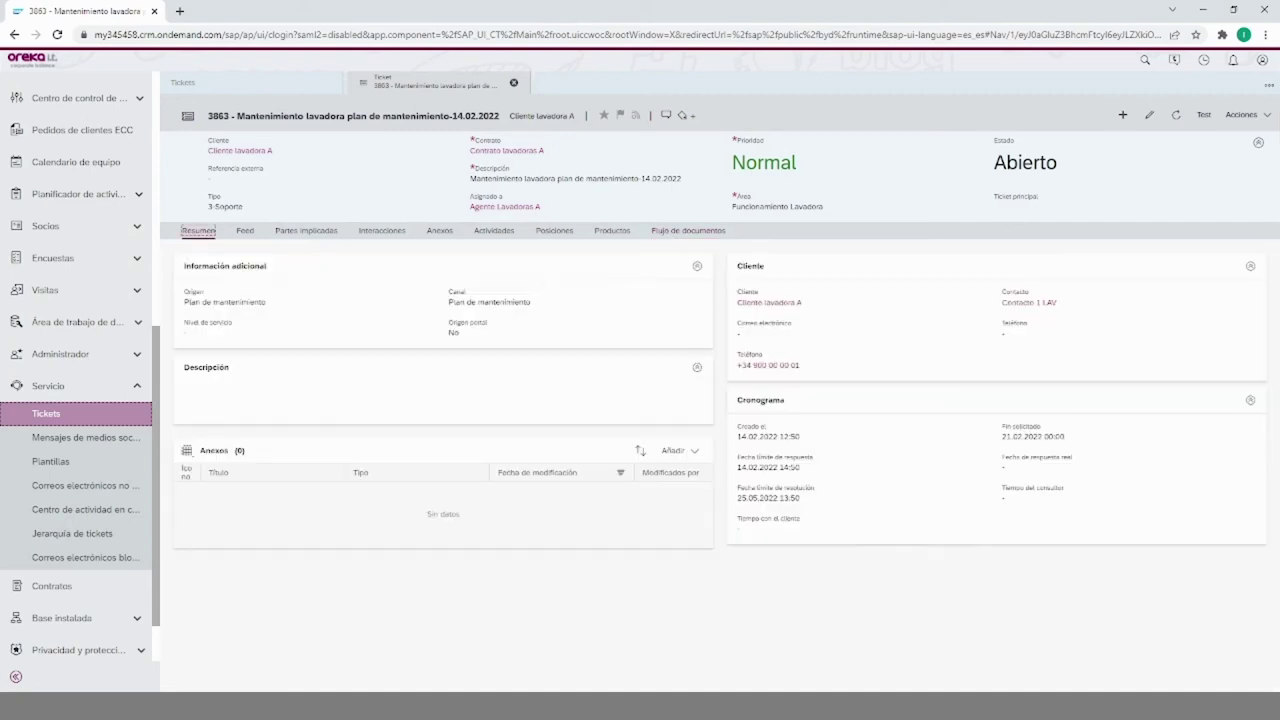